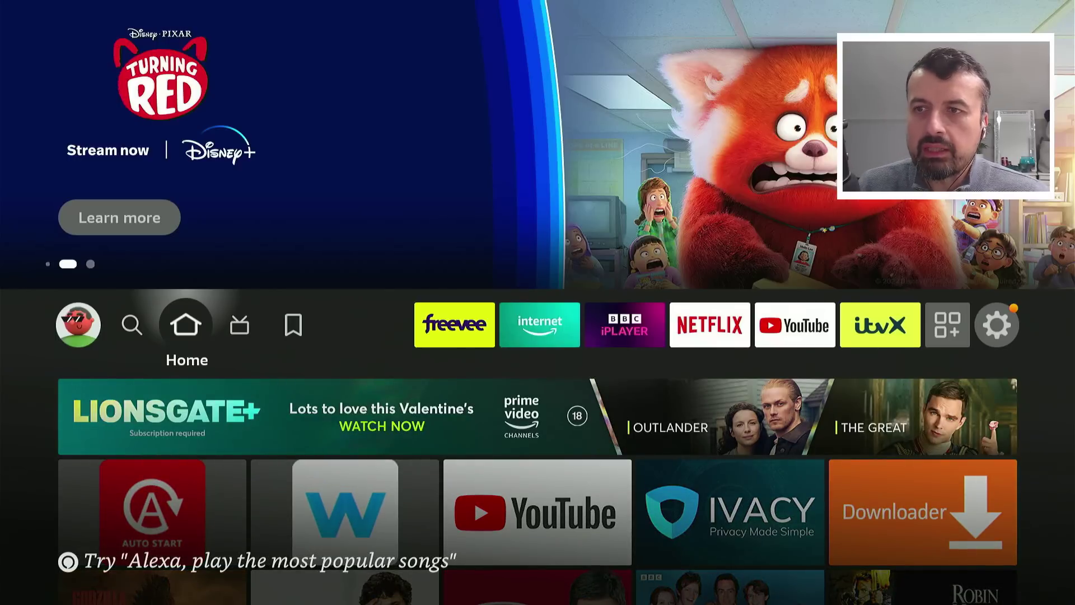
# Browse the Fire TV home rows: promoted banner, Lionsgate+, recent apps and Next Up For You
pyautogui.press('Up')
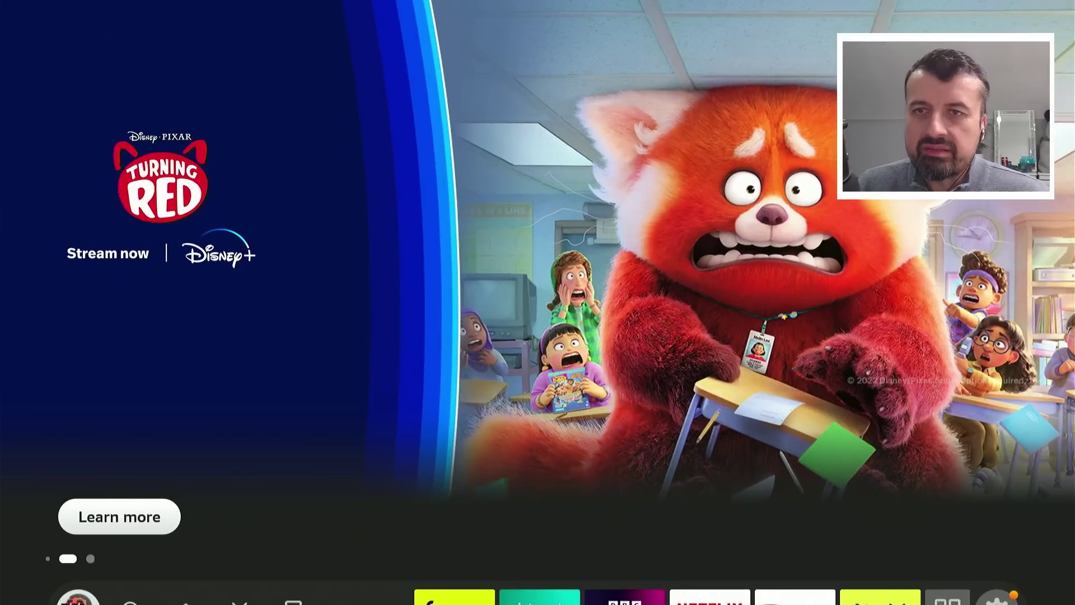
pyautogui.press('Down')
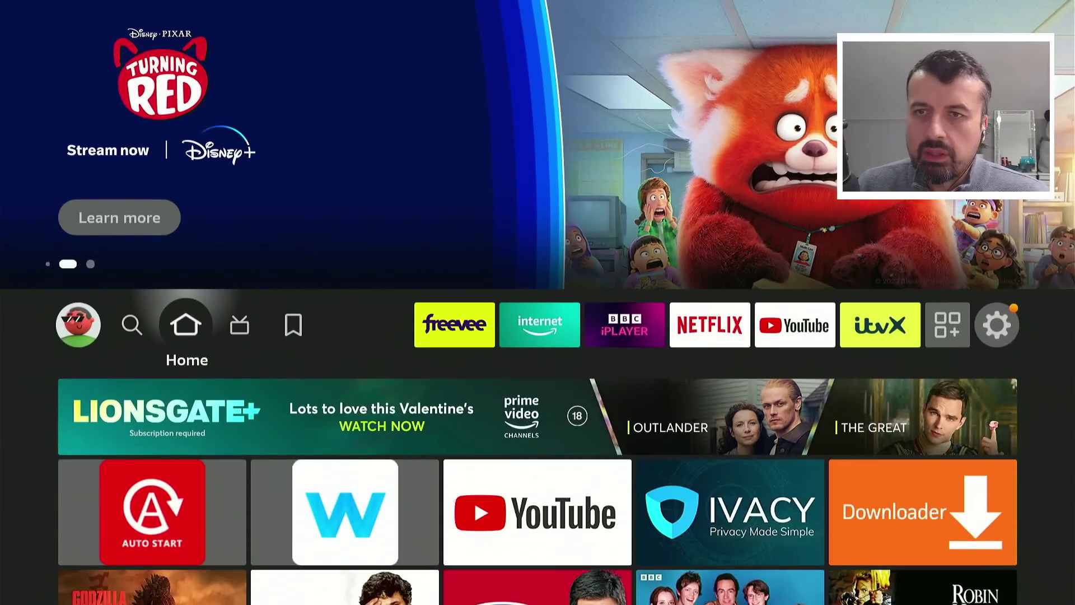
pyautogui.press('Down')
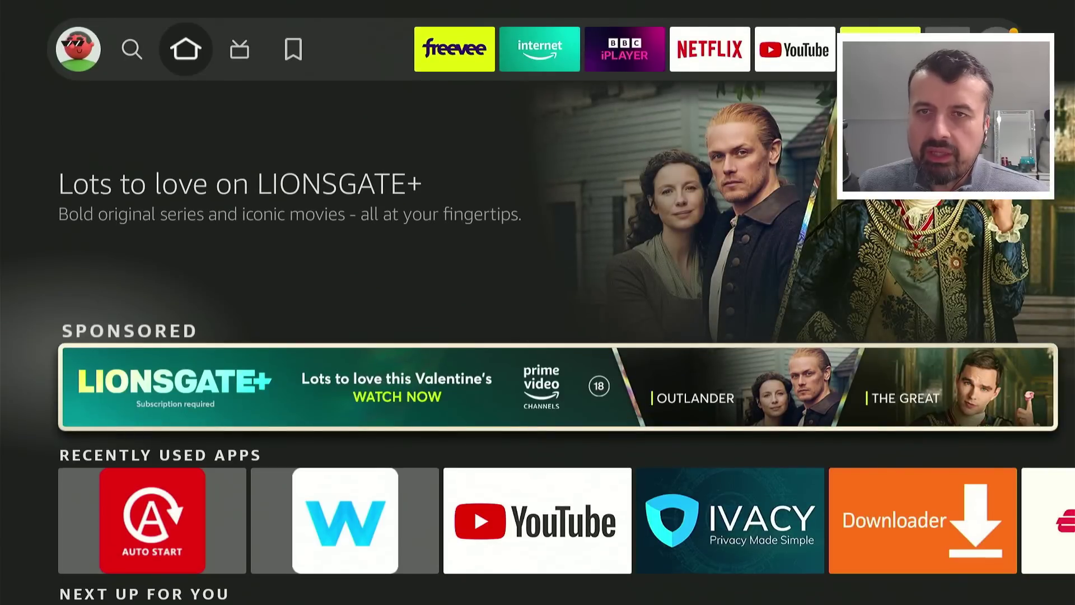
pyautogui.press('Down')
pyautogui.press('Down')
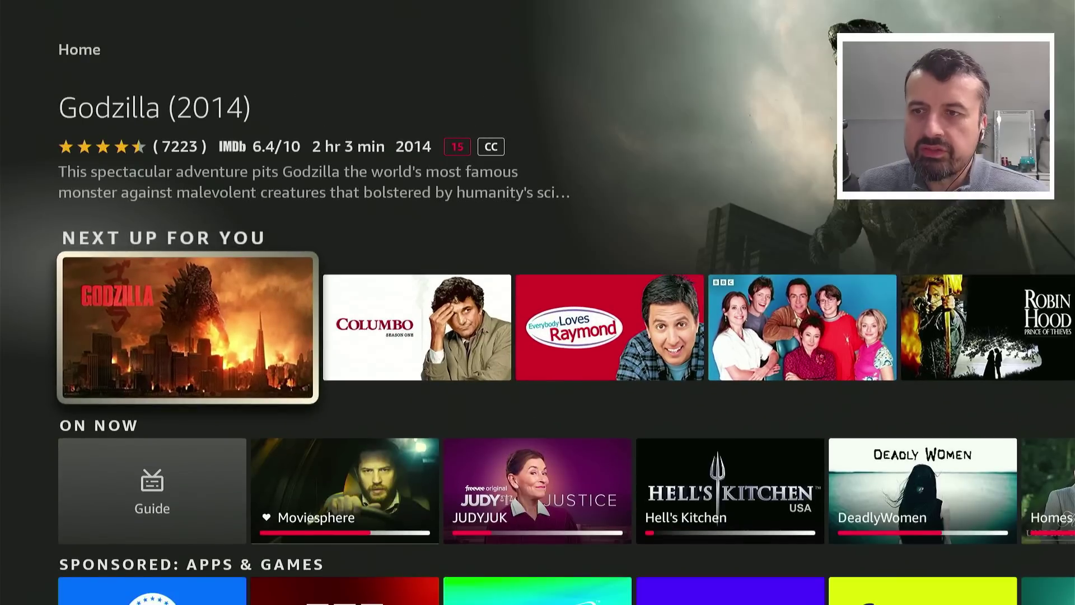
pyautogui.press('Down')
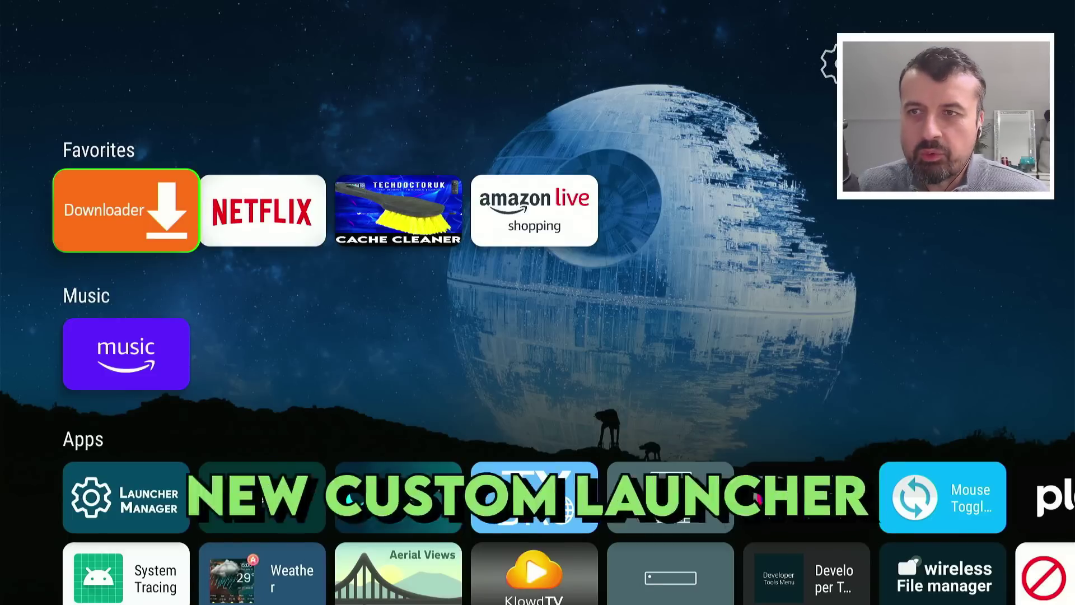
pyautogui.press('Down')
pyautogui.press('Down')
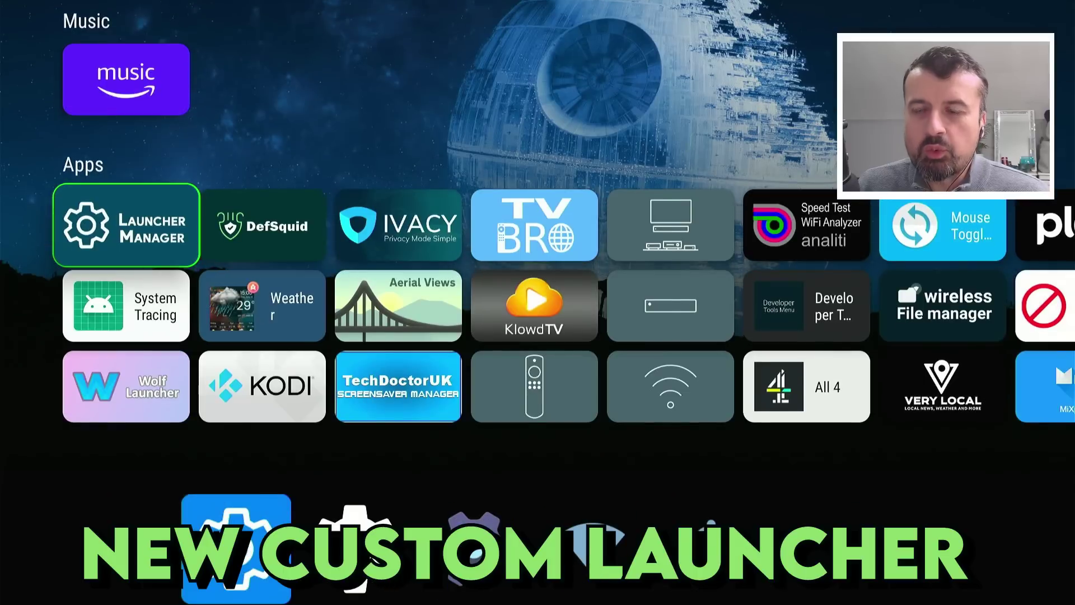
pyautogui.press('Up')
pyautogui.press('Up')
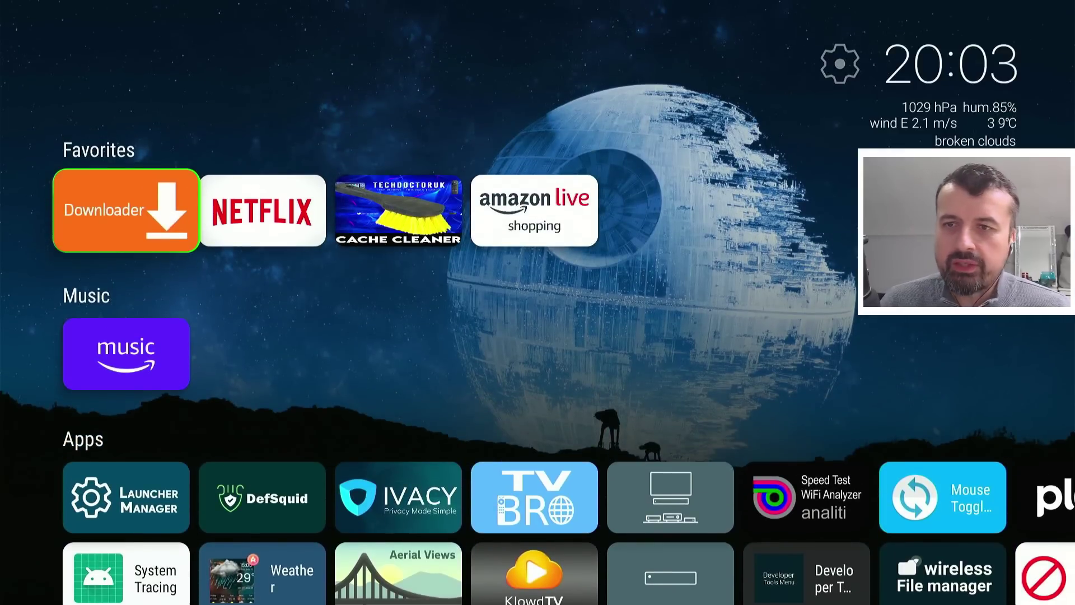
pyautogui.press('Down')
pyautogui.press('Down')
# Browse the installed Apps grid and Downloader in the Favorites row
pyautogui.press('Right')
pyautogui.press('Right')
pyautogui.press('Right')
pyautogui.press('Right')
pyautogui.press('Right')
pyautogui.press('Right')
pyautogui.press('Up')
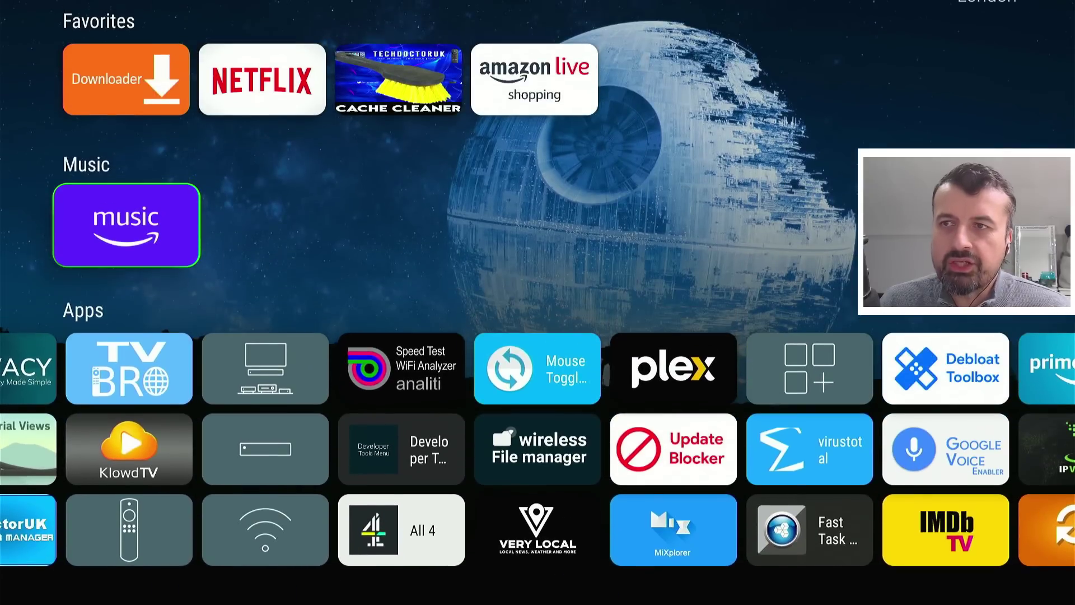
pyautogui.press('Up')
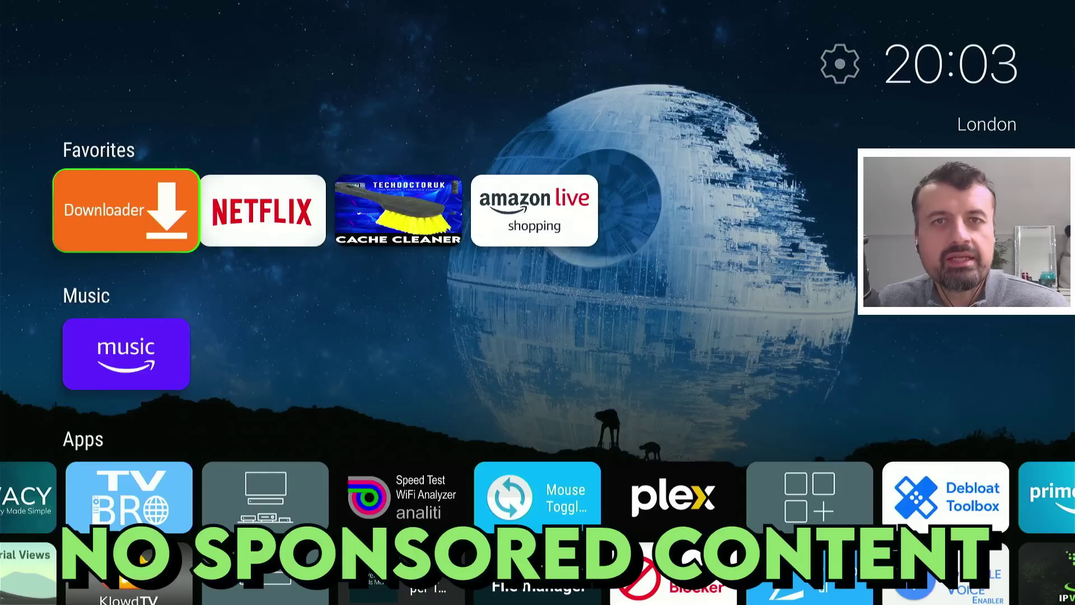
pyautogui.press('Down')
pyautogui.press('Down')
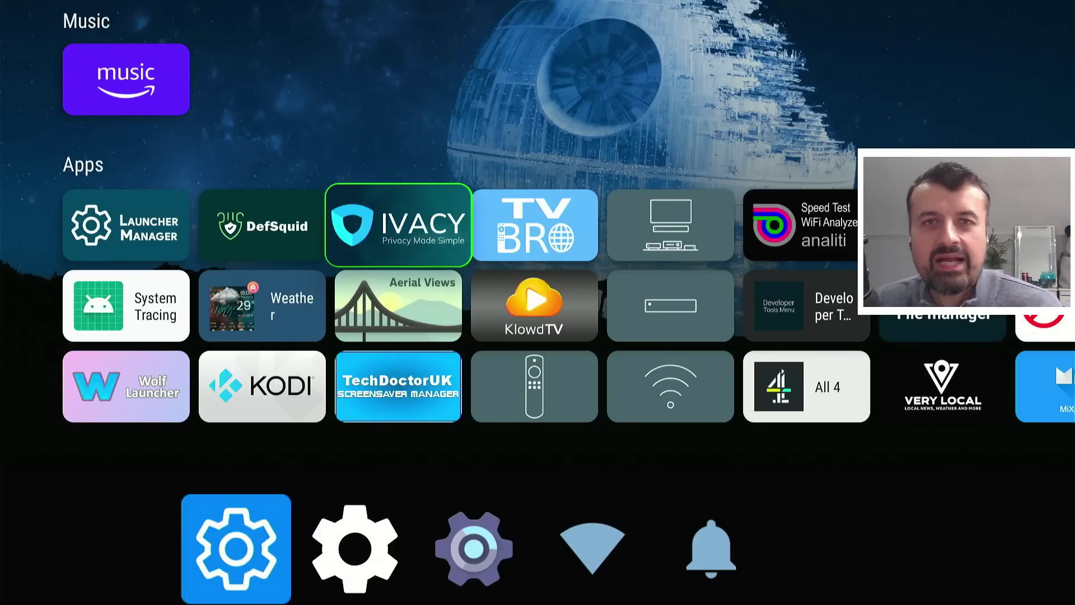
pyautogui.press('Left')
pyautogui.press('Left')
# Subscribe to the TechDoctorUK channel and turn on all of its notifications
pyautogui.press('Up')
pyautogui.press('Up')
pyautogui.press('Right')
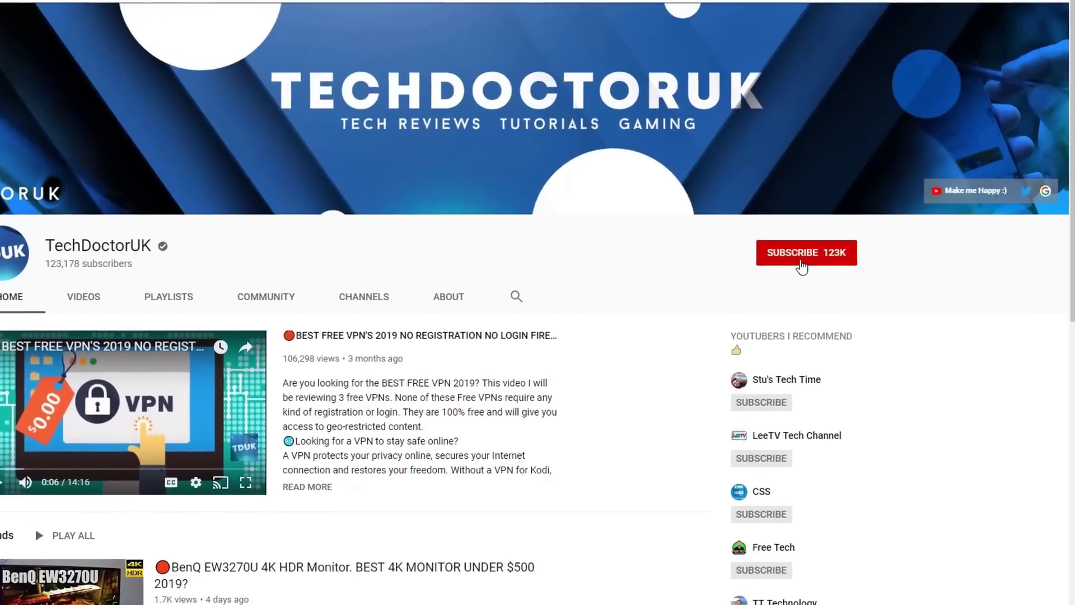
pyautogui.click(801, 265)
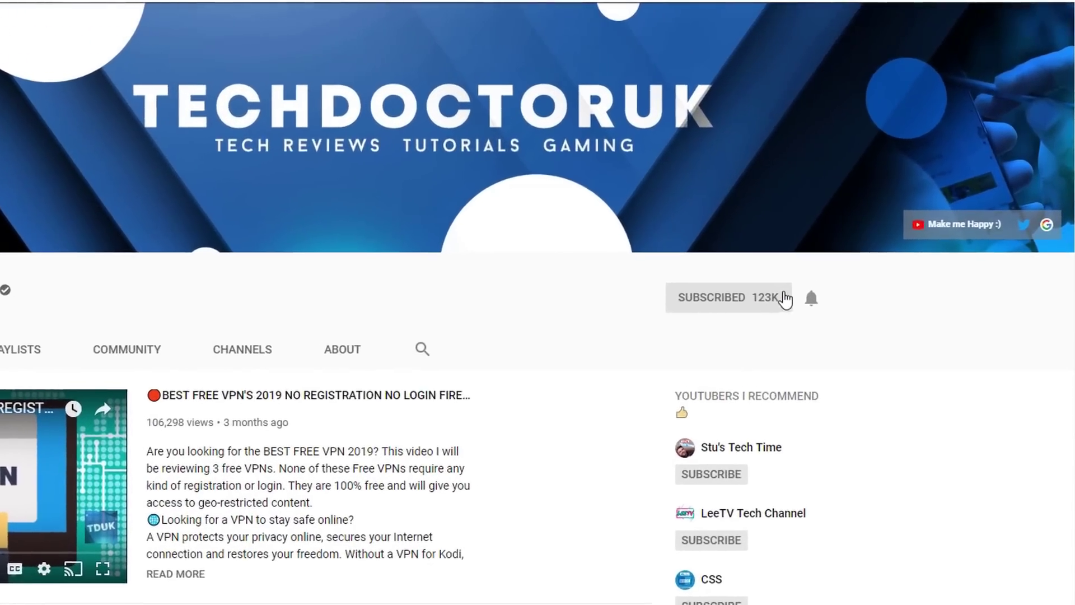
pyautogui.click(799, 314)
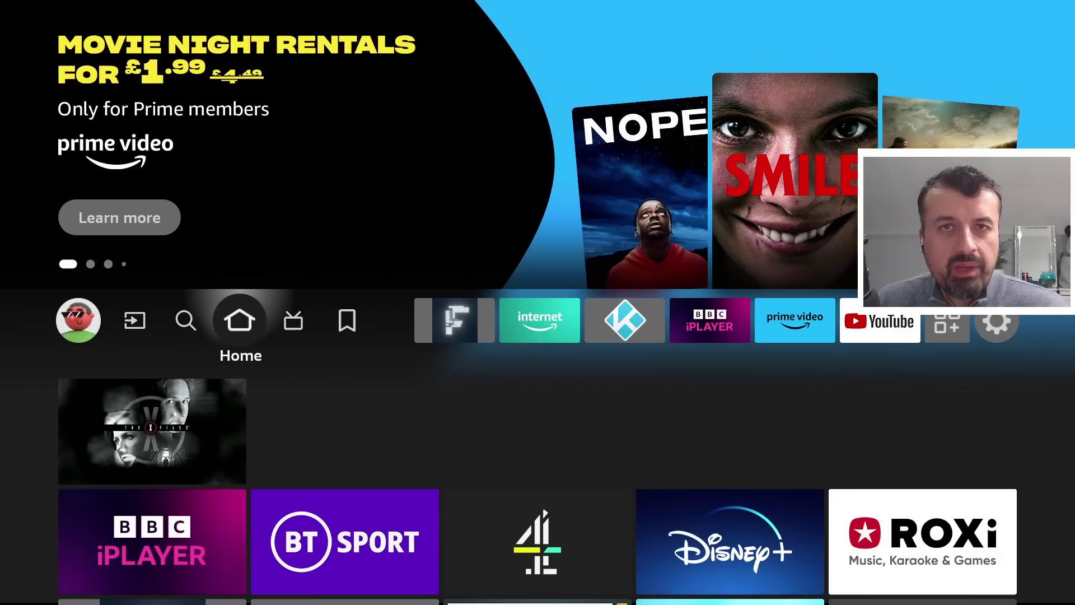
# Launch LeanbackOnFire from the Recently Used Apps row
pyautogui.press('Down')
pyautogui.press('Down')
pyautogui.press('Right')
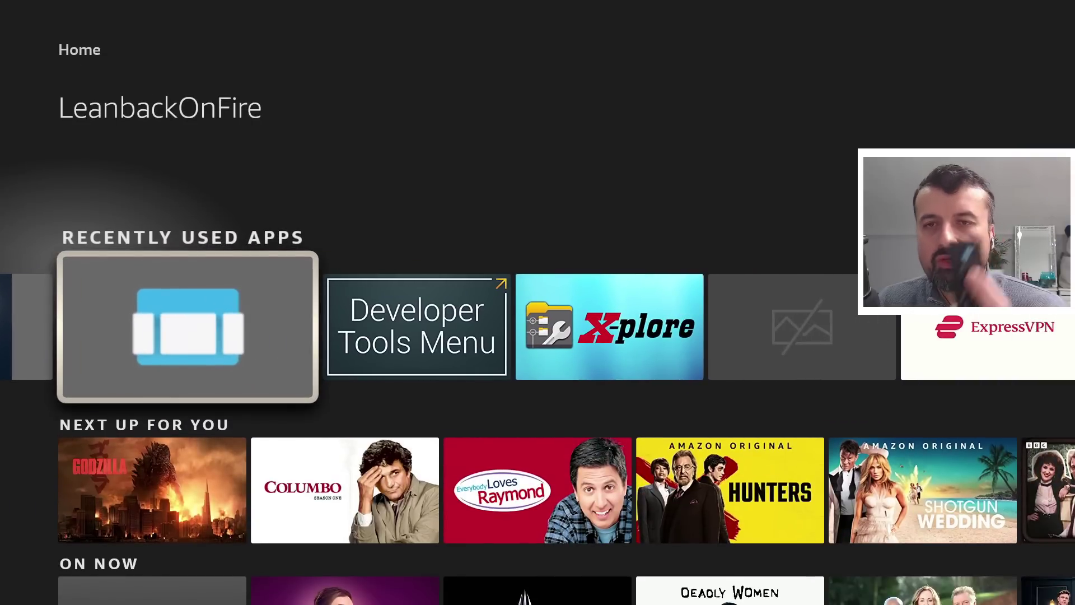
pyautogui.press('Return')
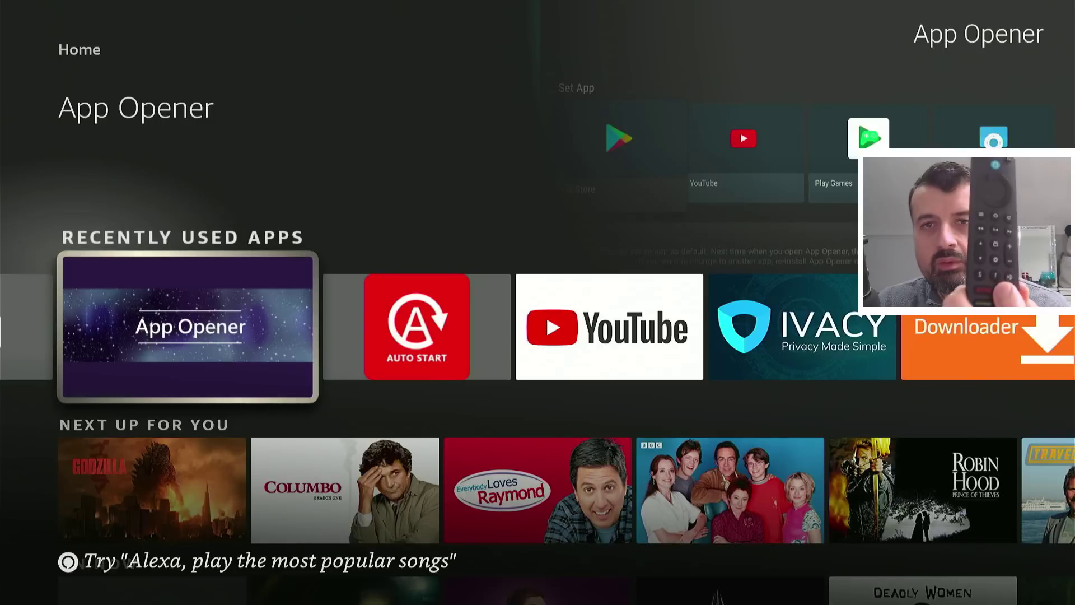
# Launch App Opener from Recently Used Apps twice, returning Home after each launch
pyautogui.press('Return')
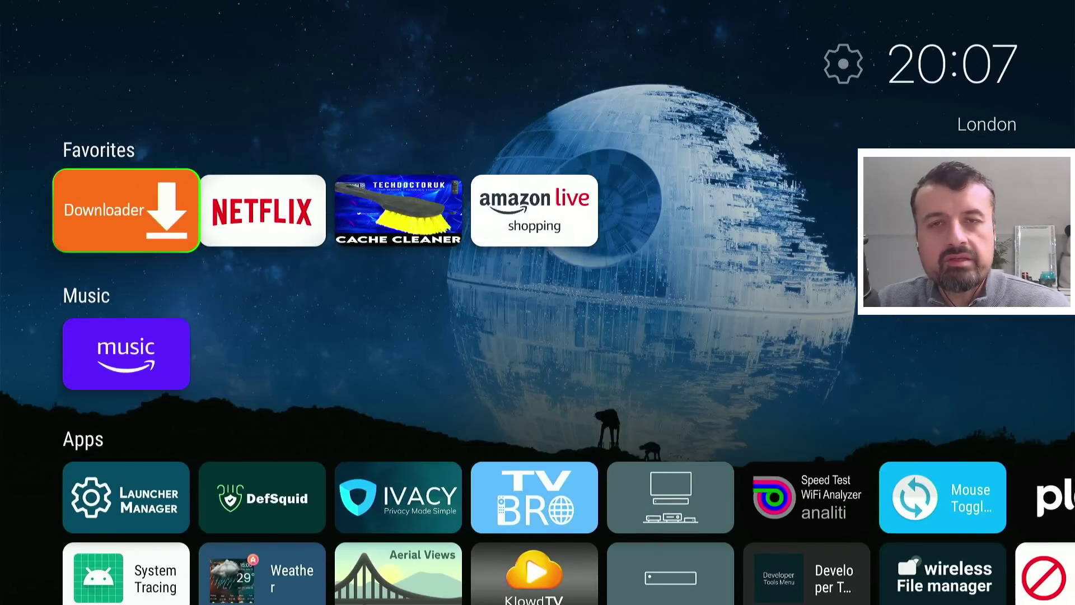
pyautogui.press('Home')
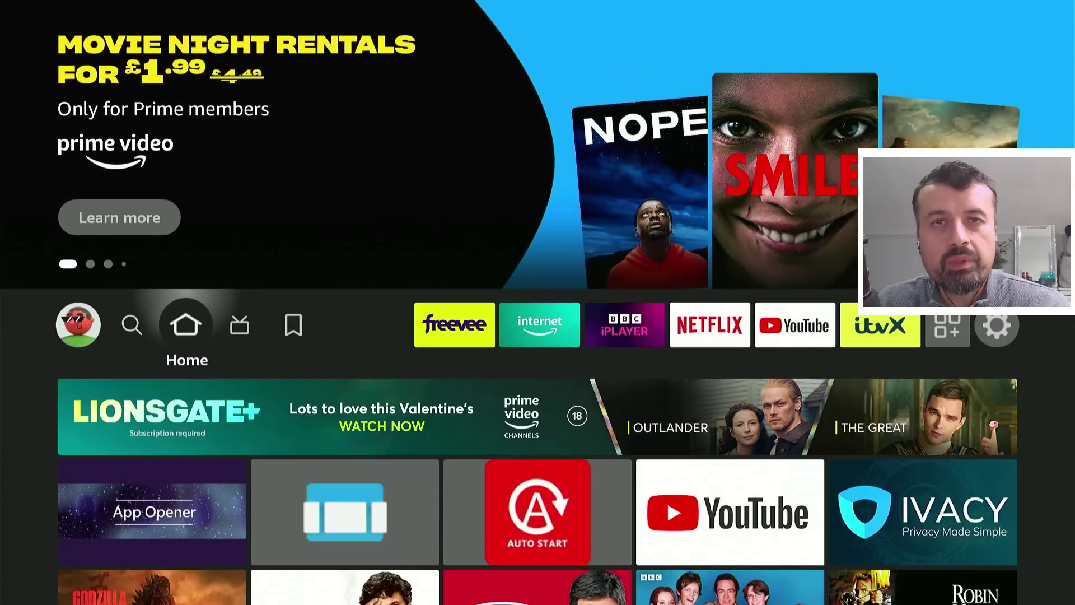
pyautogui.press('Down')
pyautogui.press('Down')
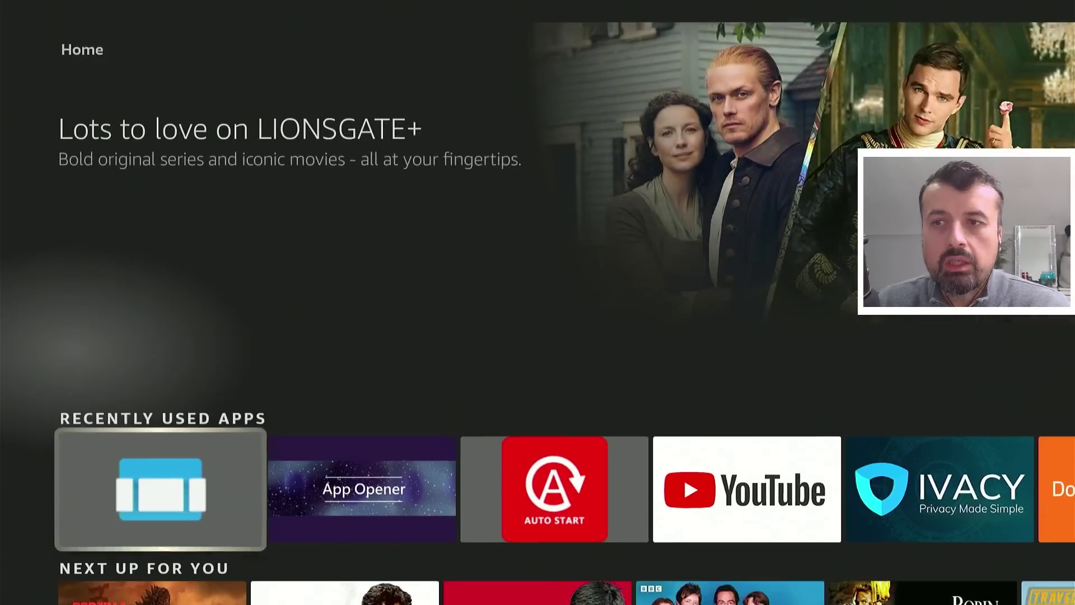
pyautogui.press('Right')
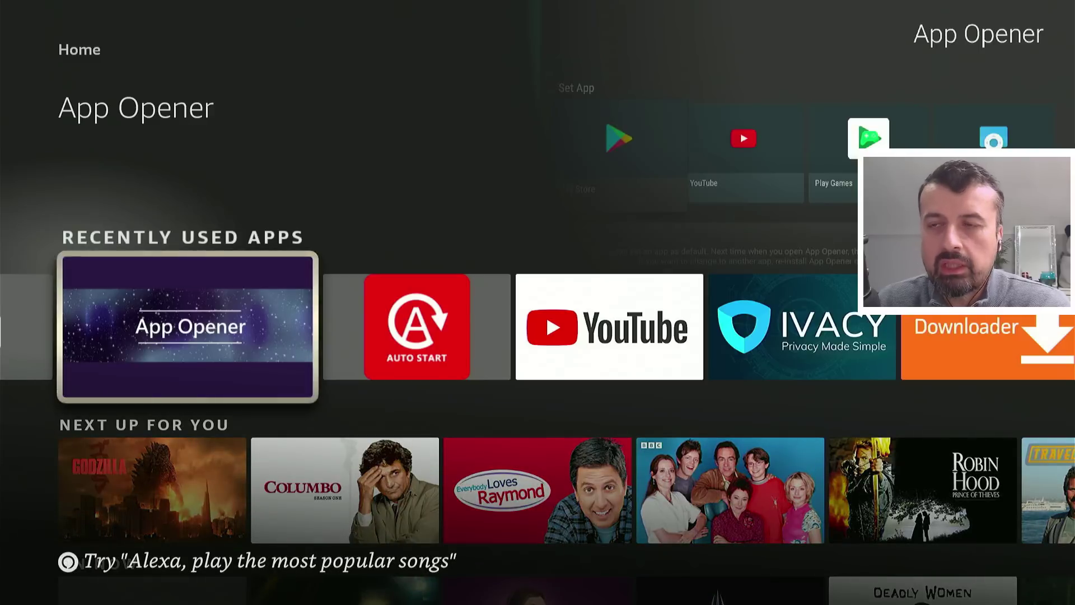
pyautogui.press('Return')
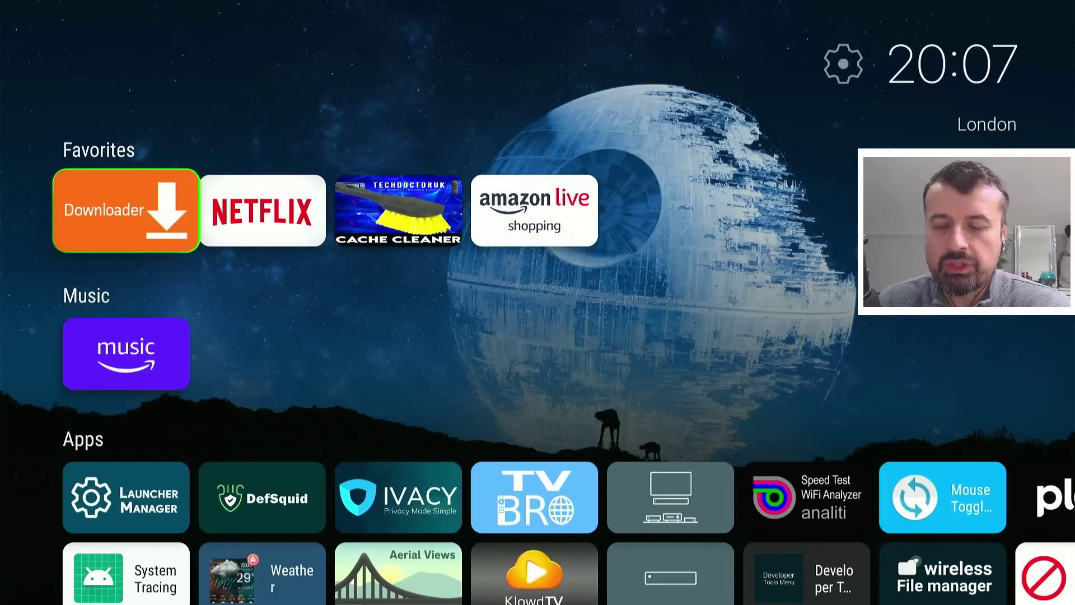
pyautogui.press('Home')
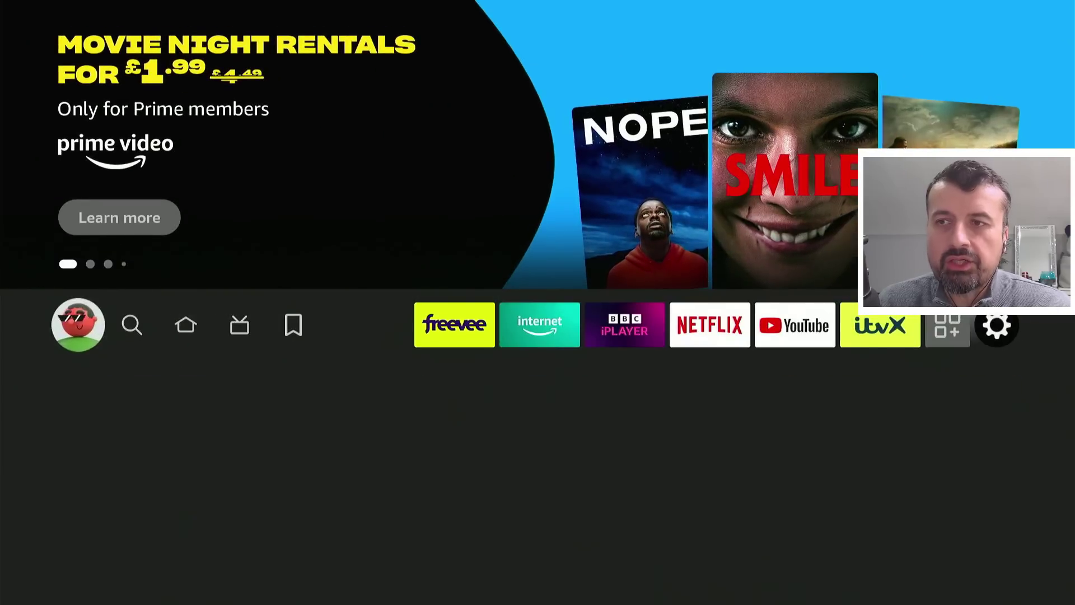
# Clear App Opener's data under Settings > Applications > Manage Installed Applications
pyautogui.press('Down')
pyautogui.press('Right')
pyautogui.press('Right')
pyautogui.press('Right')
pyautogui.press('Right')
pyautogui.press('Right')
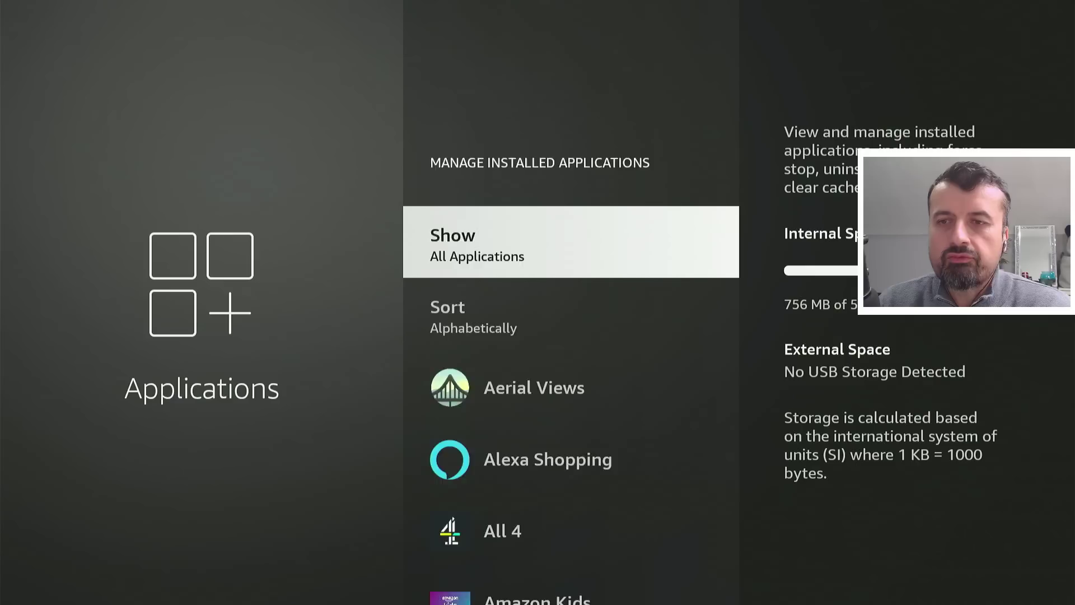
pyautogui.press('Down')
pyautogui.press('Down')
pyautogui.press('Down')
pyautogui.press('Down')
pyautogui.press('Down')
pyautogui.press('Down')
pyautogui.press('Down')
pyautogui.press('Down')
pyautogui.press('Down')
pyautogui.press('Down')
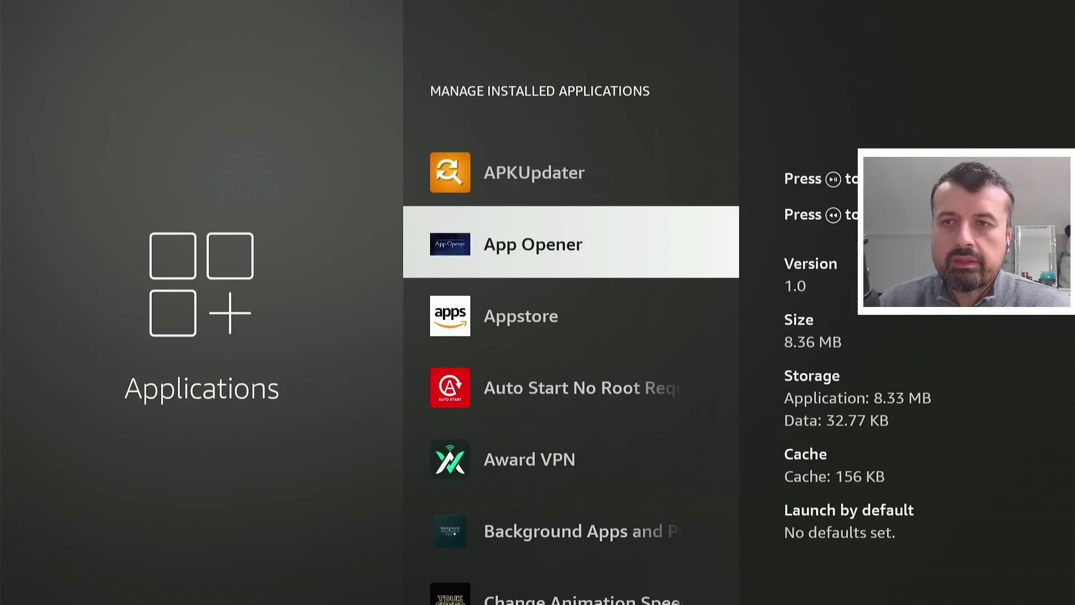
pyautogui.press('Return')
pyautogui.press('Down')
pyautogui.press('Down')
pyautogui.press('Down')
pyautogui.press('Down')
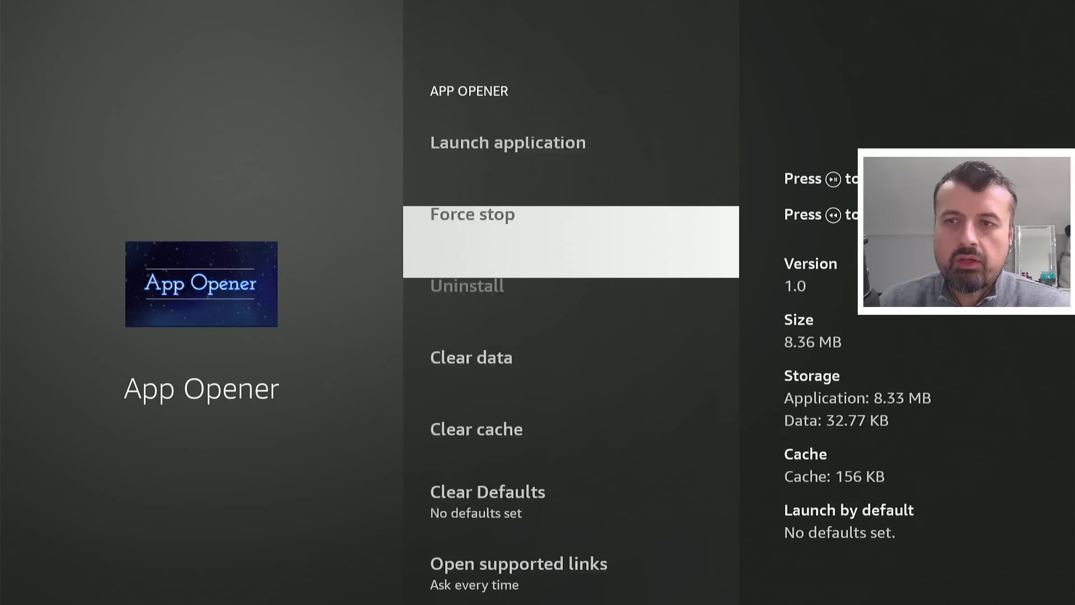
pyautogui.press('Return')
pyautogui.press('Return')
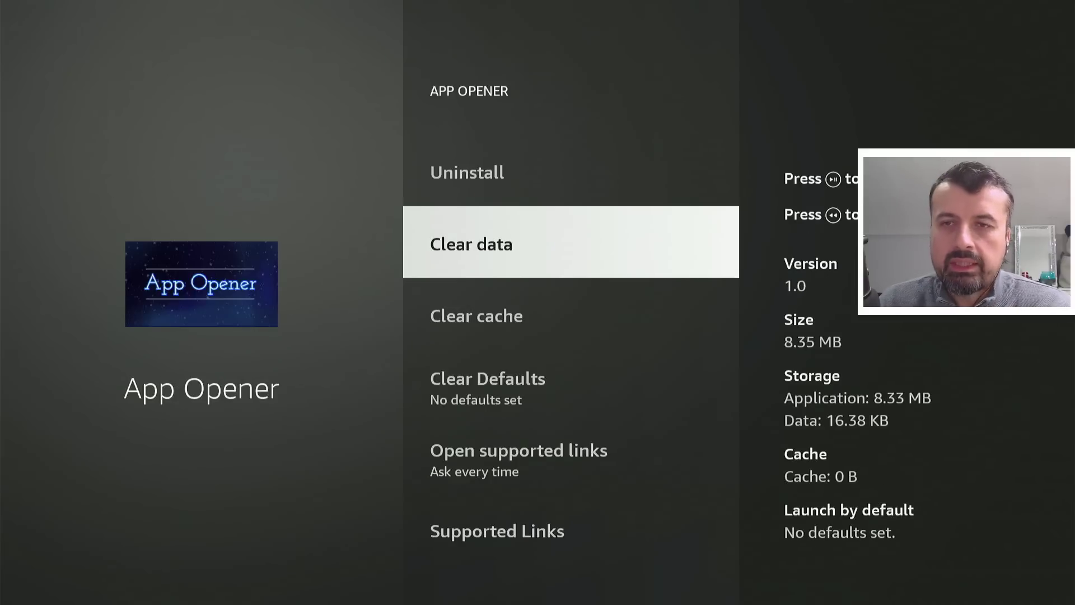
pyautogui.press('Down')
pyautogui.press('Down')
pyautogui.press('Up')
pyautogui.press('Up')
pyautogui.press('Up')
pyautogui.press('Up')
pyautogui.press('Up')
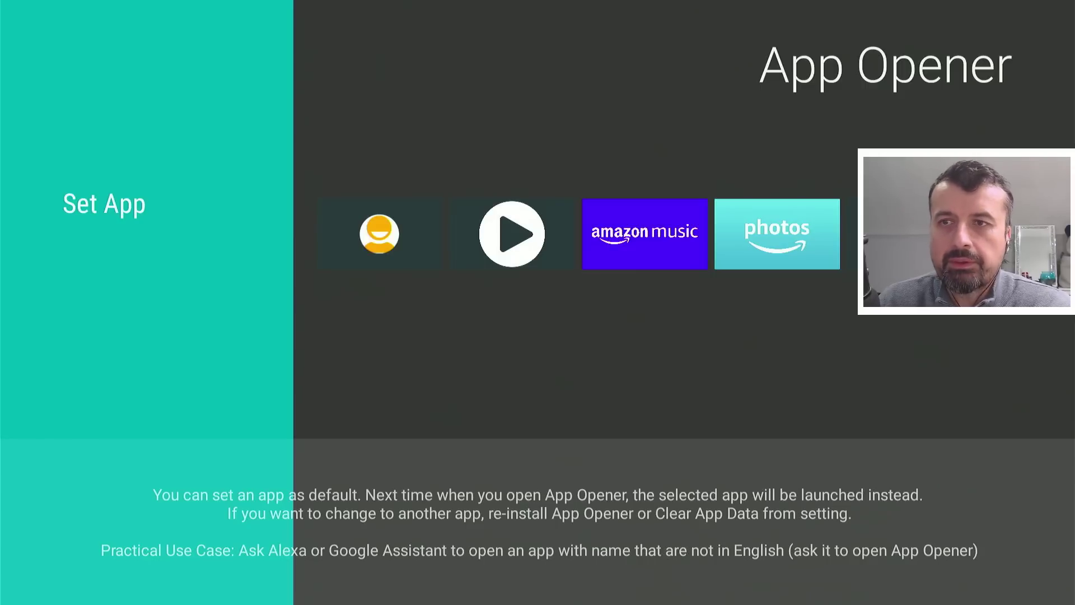
# Scroll the Set App list past Projectivy Launcher and Tubi and set Home Screen as default
pyautogui.press('Right')
pyautogui.press('Right')
pyautogui.press('Right')
pyautogui.press('Right')
pyautogui.press('Right')
pyautogui.press('Right')
pyautogui.press('Right')
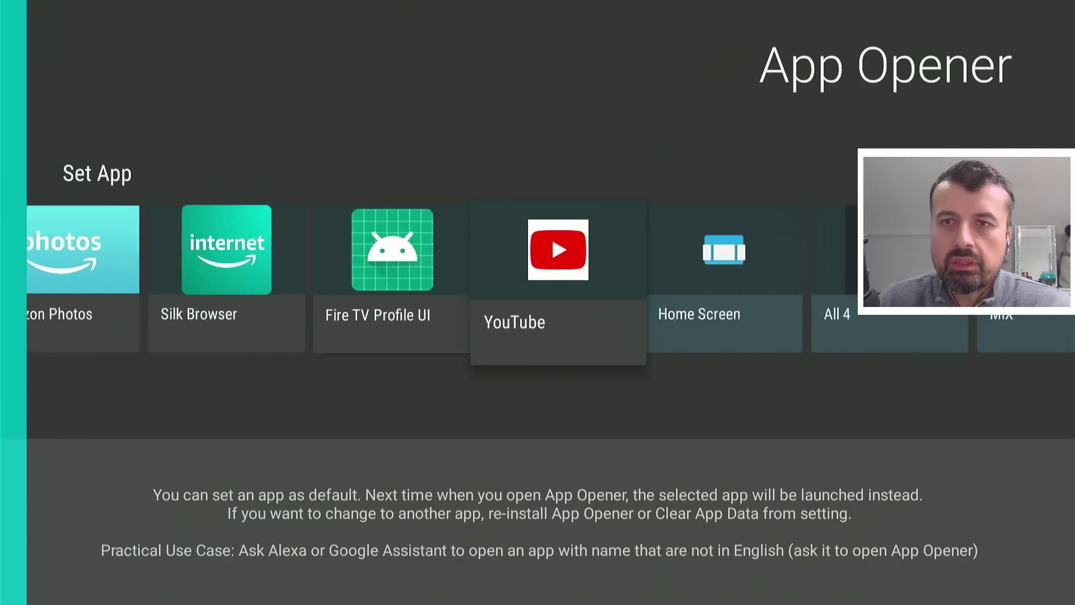
pyautogui.press('Right')
pyautogui.press('Right')
pyautogui.press('Right')
pyautogui.press('Right')
pyautogui.press('Right')
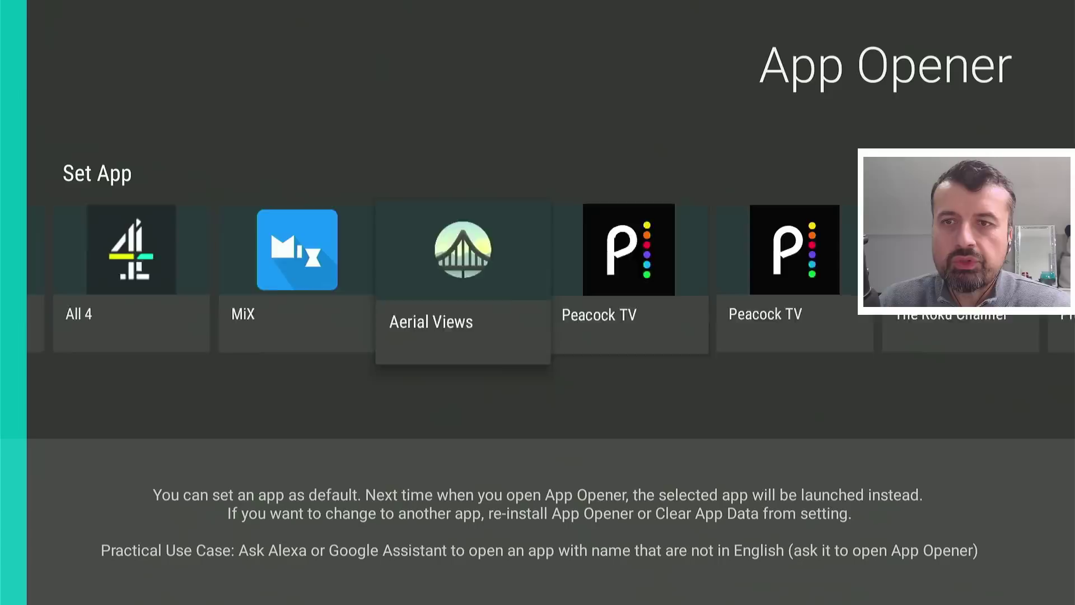
pyautogui.press('Right')
pyautogui.press('Right')
pyautogui.press('Right')
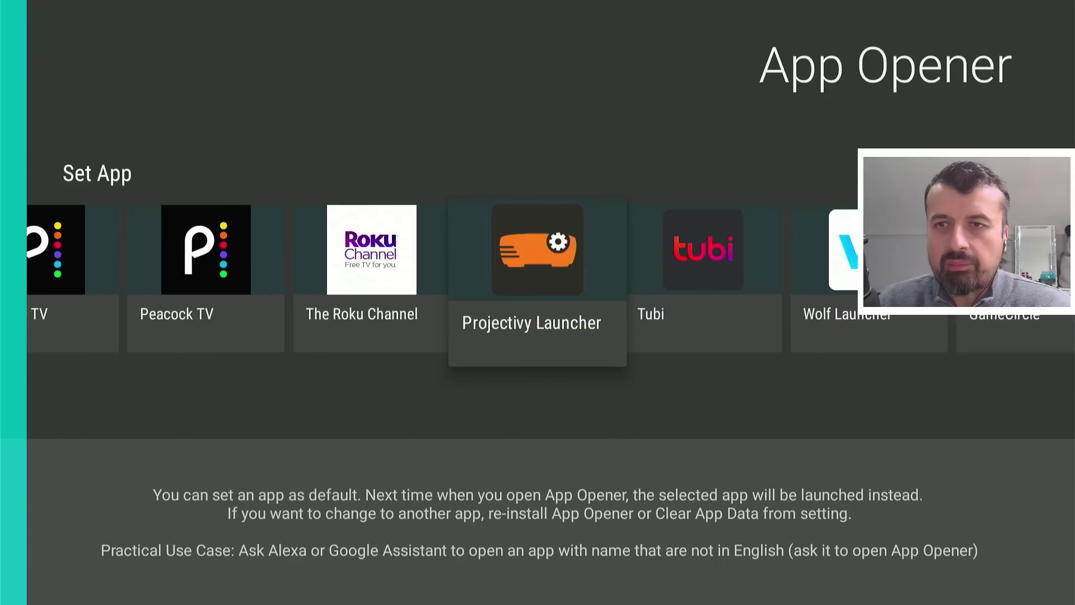
pyautogui.press('Right')
pyautogui.press('Left')
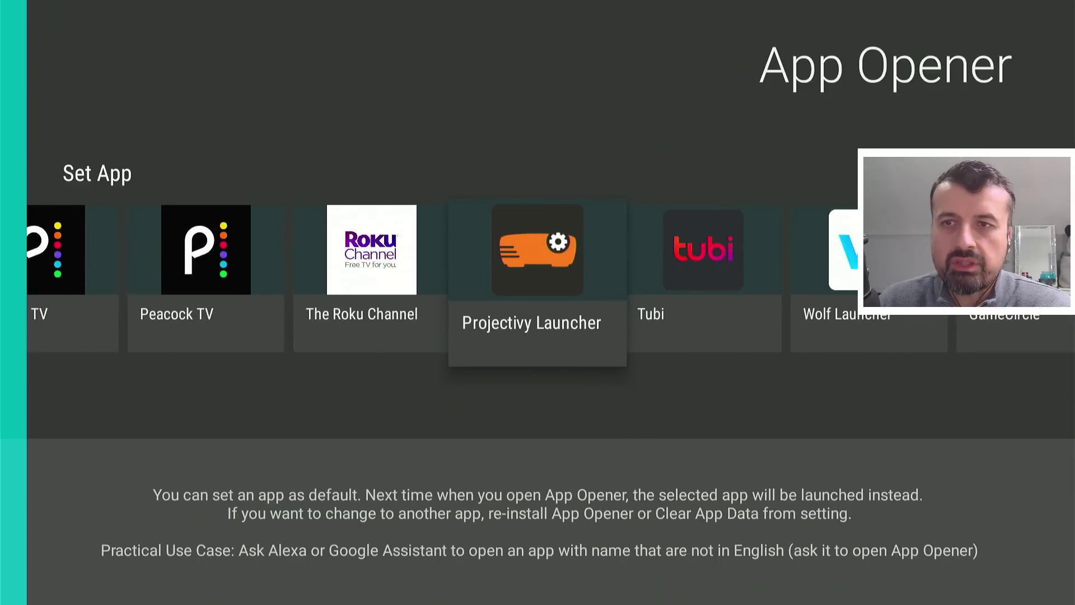
pyautogui.press('Right')
pyautogui.press('Right')
pyautogui.press('Right')
pyautogui.press('Right')
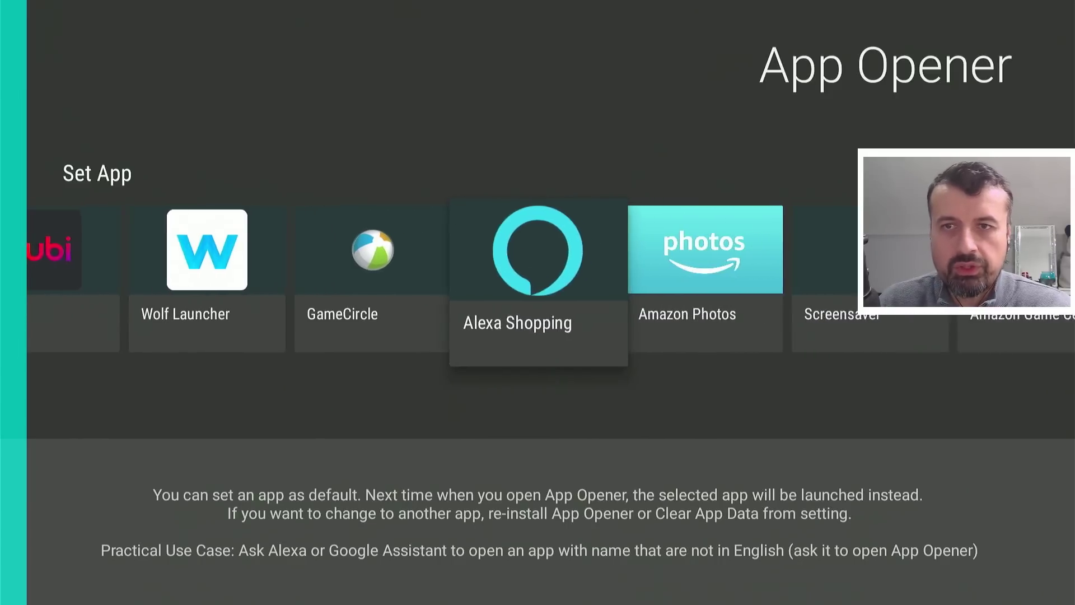
pyautogui.press('Right')
pyautogui.press('Right')
pyautogui.press('Left')
pyautogui.press('Left')
pyautogui.press('Left')
pyautogui.press('Left')
pyautogui.press('Left')
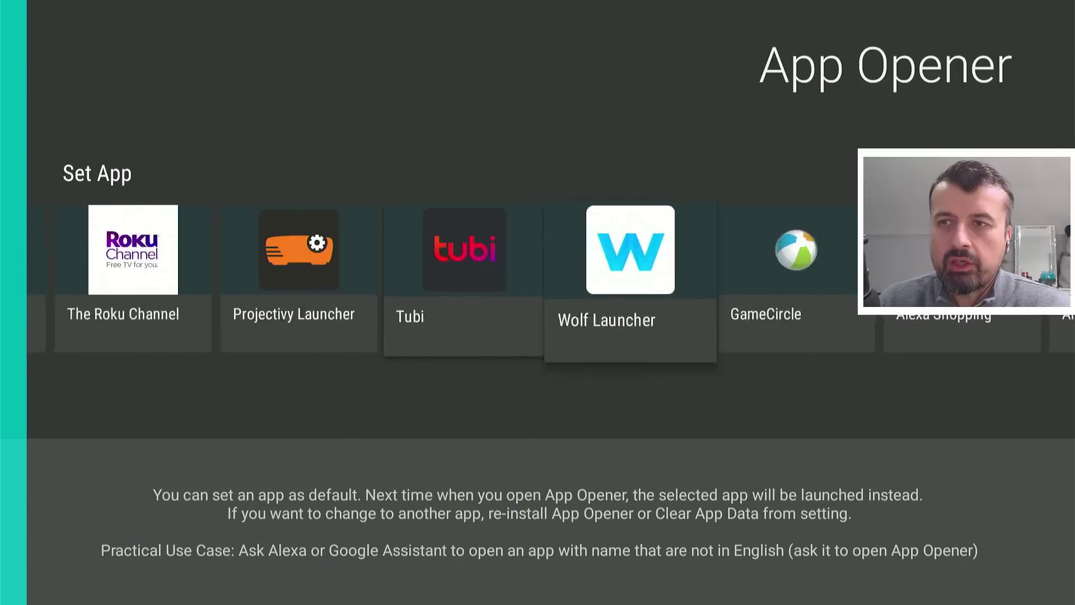
pyautogui.press('Left')
pyautogui.press('Left')
pyautogui.press('Left')
pyautogui.press('Left')
pyautogui.press('Left')
pyautogui.press('Left')
pyautogui.press('Left')
pyautogui.press('Left')
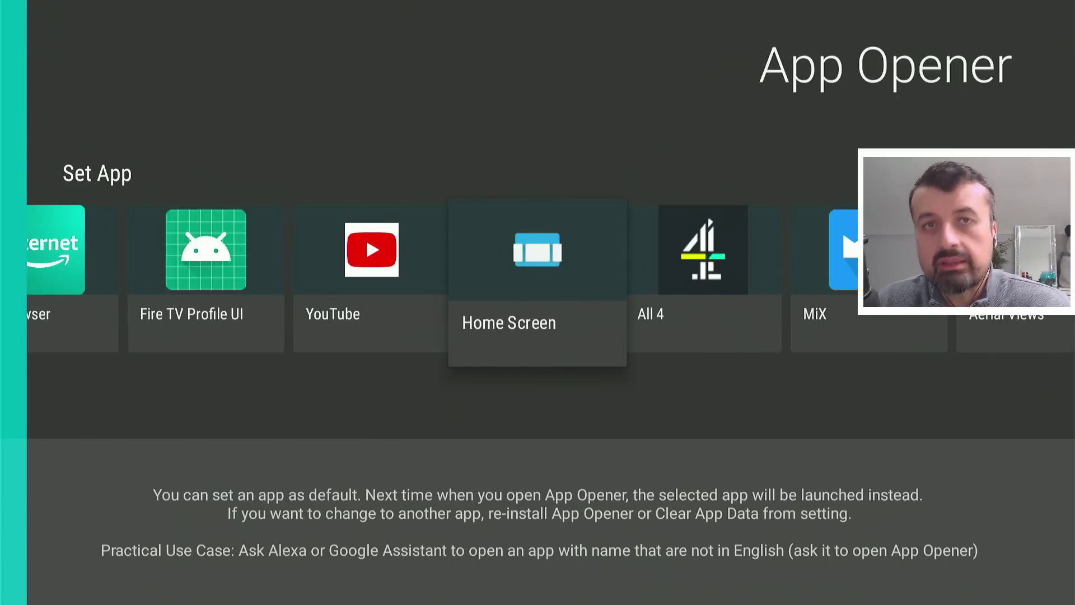
pyautogui.press('Return')
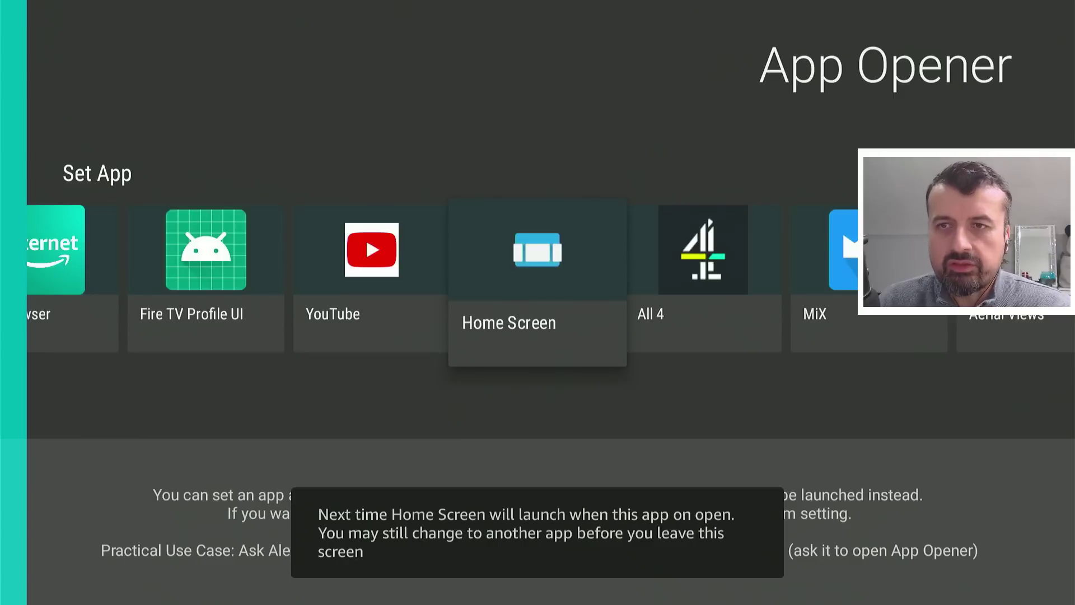
pyautogui.press('Escape')
pyautogui.press('Escape')
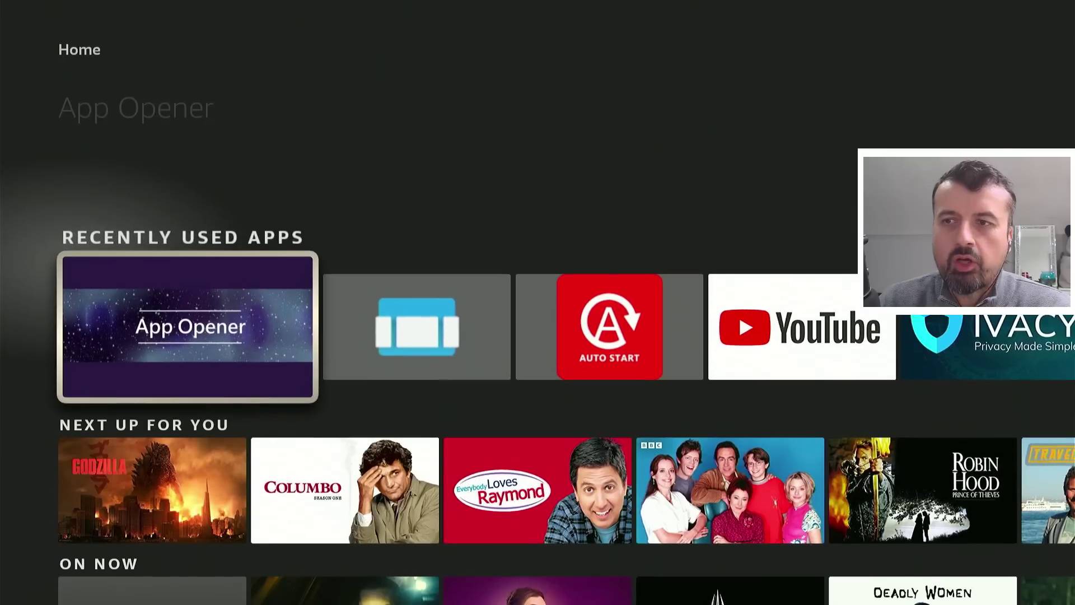
pyautogui.press('Return')
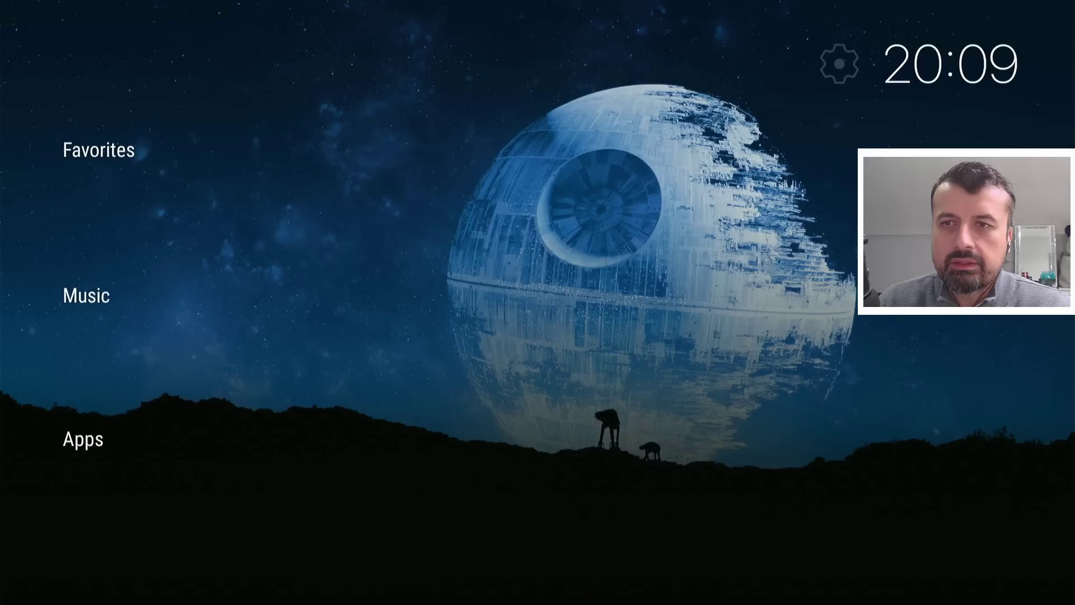
pyautogui.press('Home')
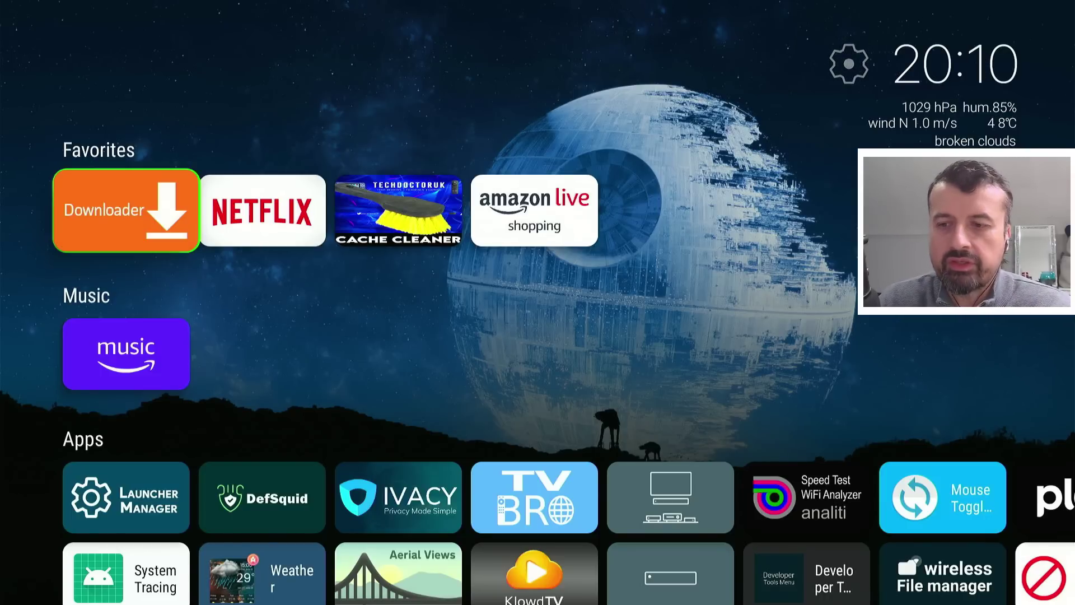
pyautogui.press('Home')
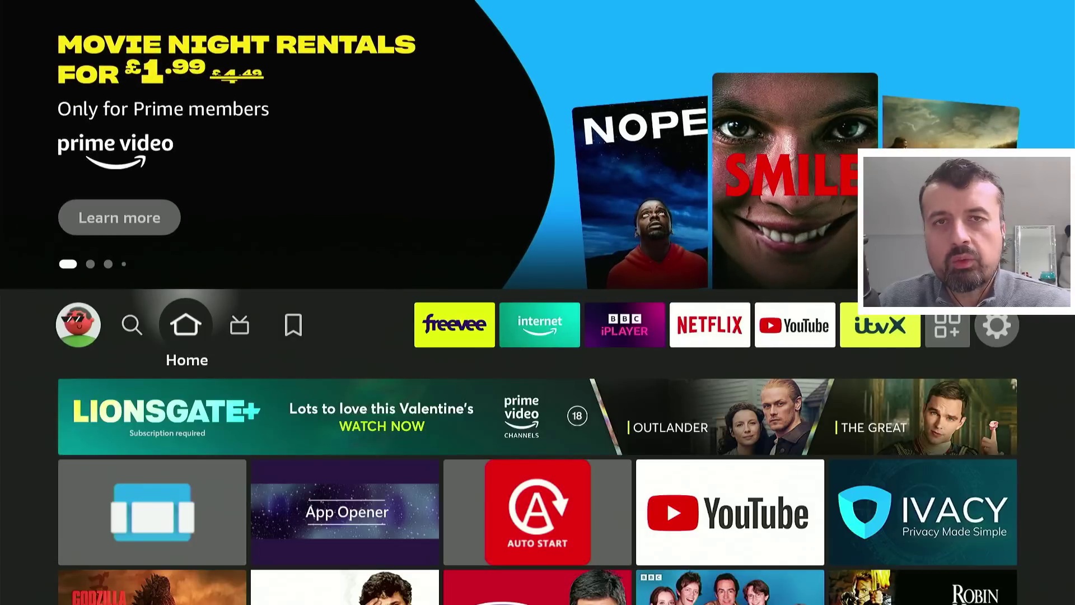
pyautogui.press('Left')
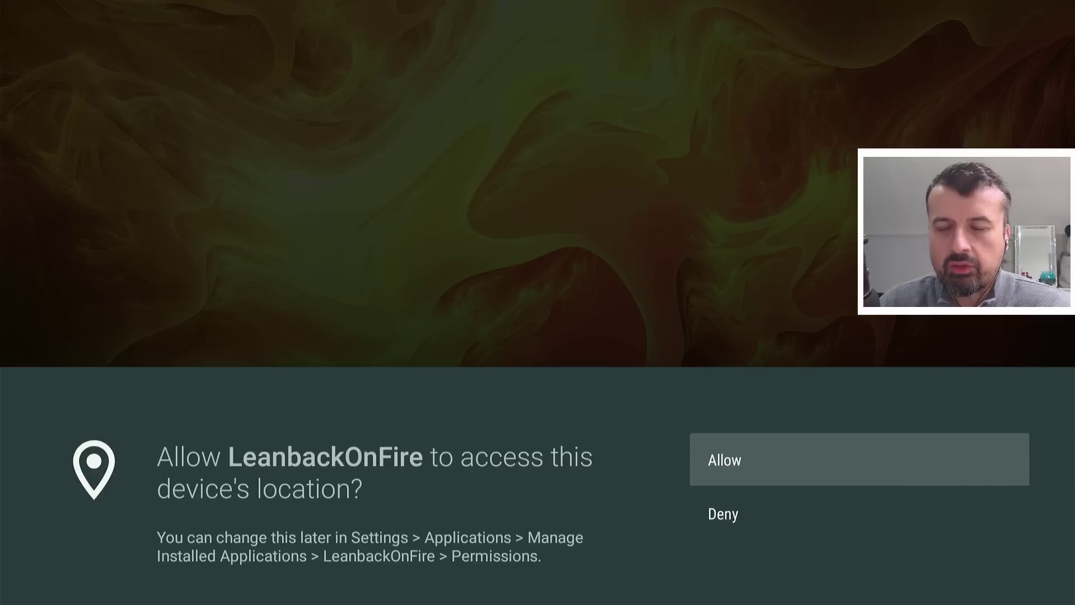
# Allow Leanback on Fire location access and browse the Video row
pyautogui.press('Return')
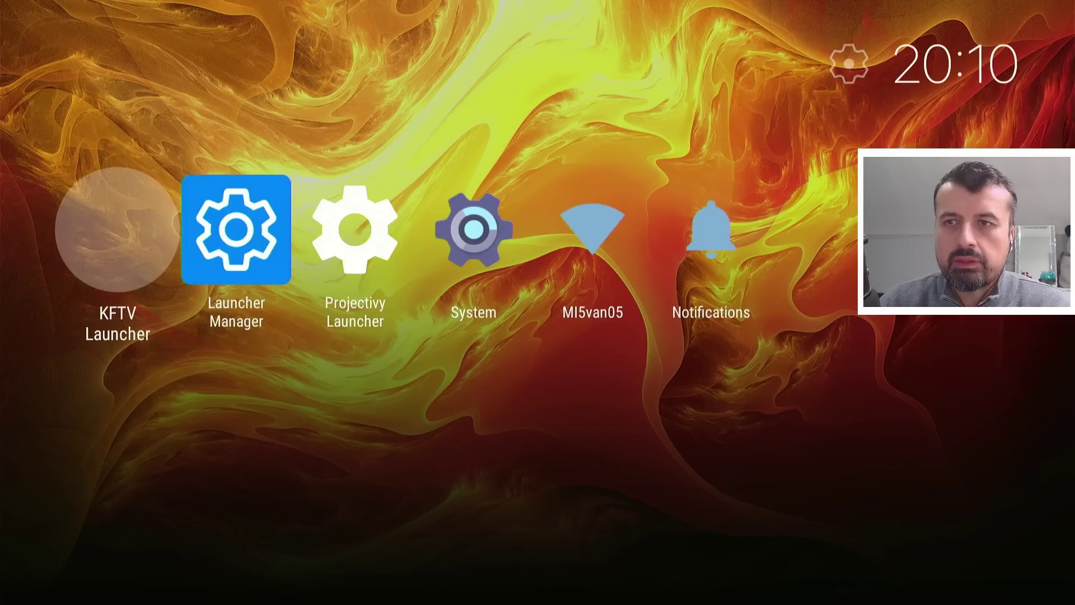
pyautogui.press('Up')
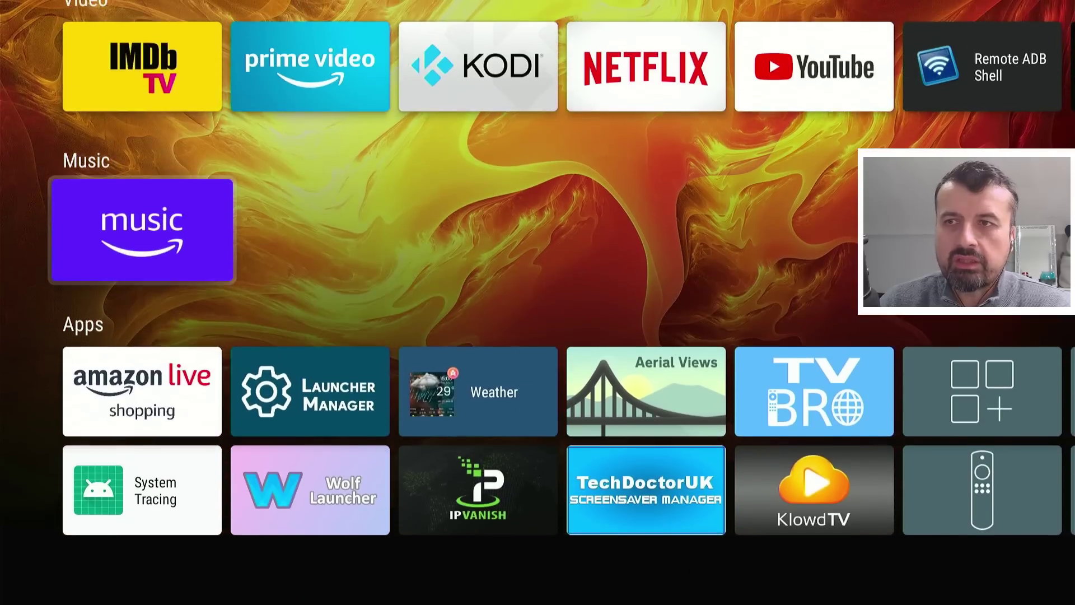
pyautogui.press('Up')
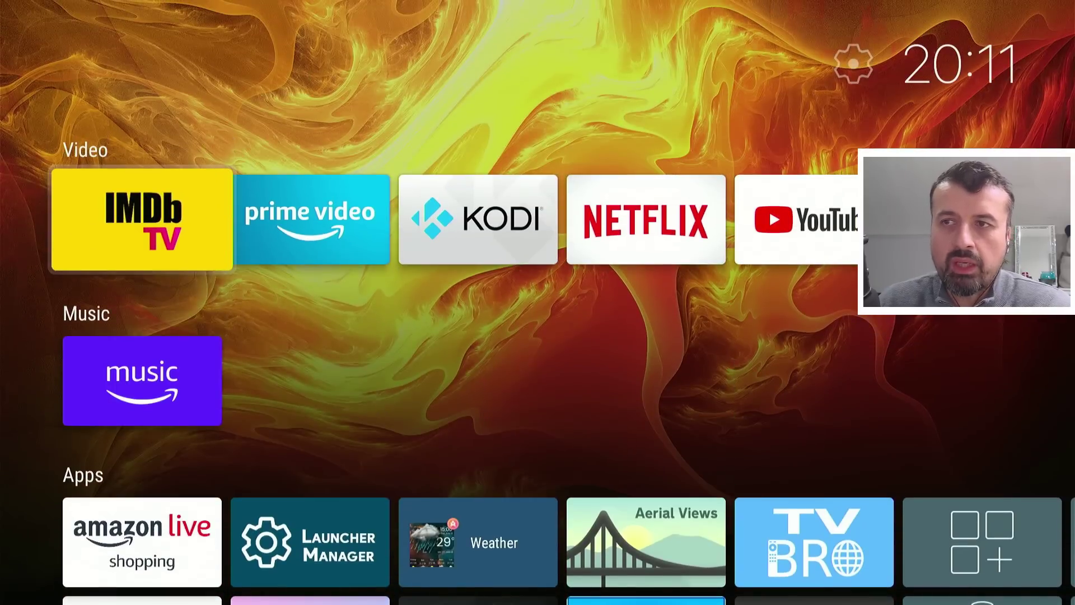
pyautogui.press('Right')
pyautogui.press('Right')
pyautogui.press('Right')
pyautogui.press('Right')
pyautogui.press('Right')
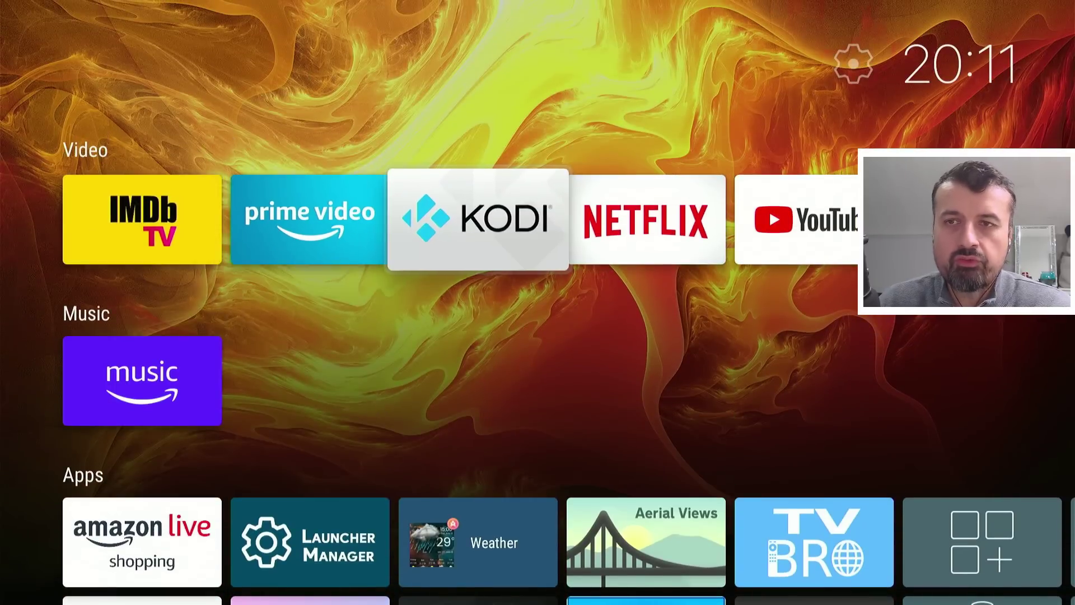
pyautogui.press('Right')
pyautogui.press('Right')
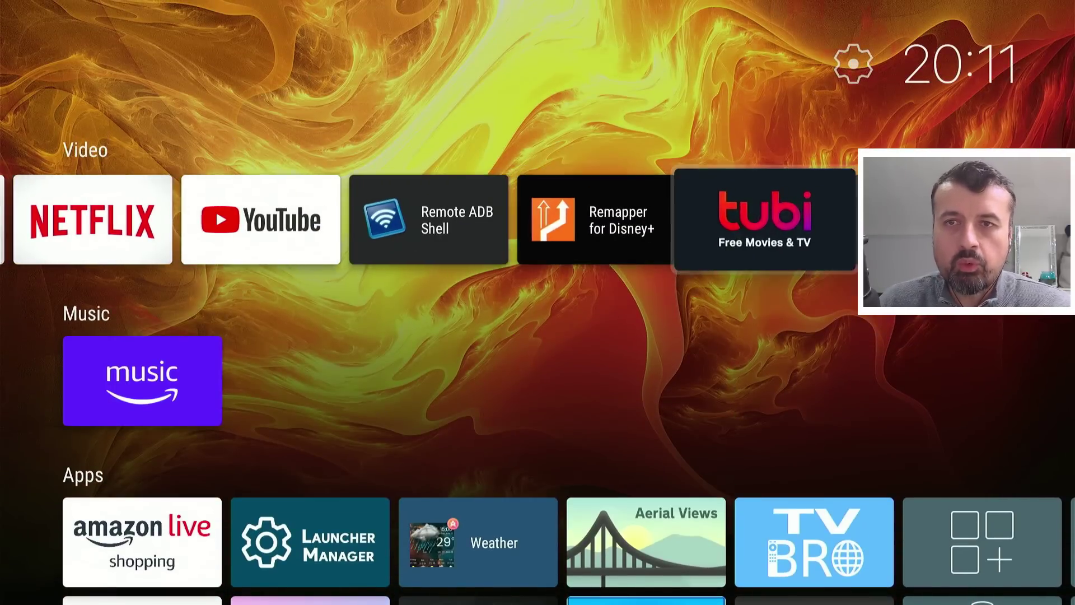
# Browse down through the Music row and along the Apps row
pyautogui.press('Left')
pyautogui.press('Down')
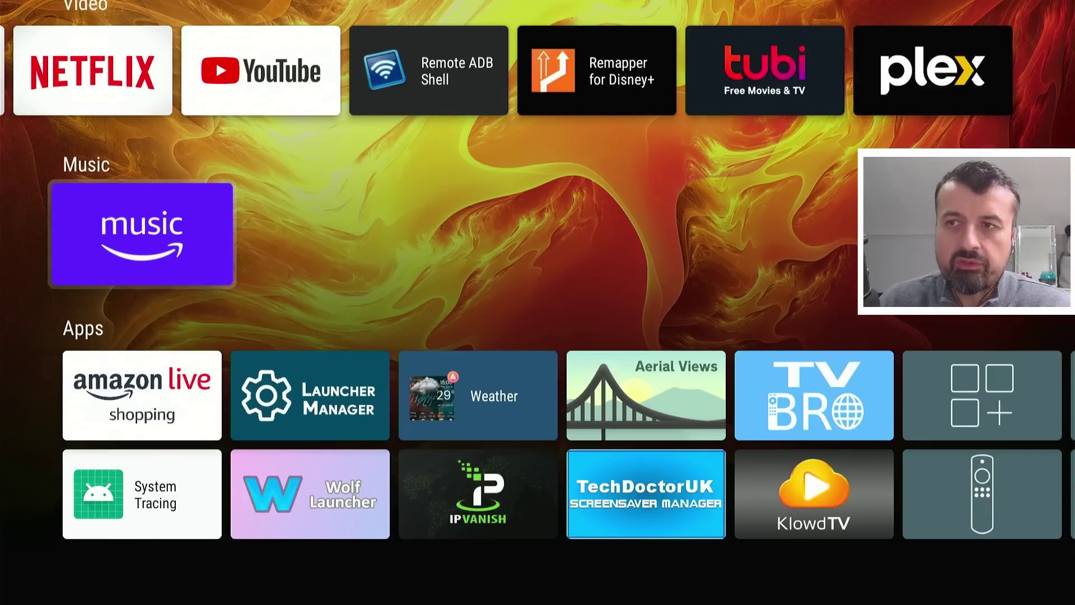
pyautogui.press('Down')
pyautogui.press('Right')
pyautogui.press('Right')
pyautogui.press('Right')
pyautogui.press('Right')
pyautogui.press('Right')
pyautogui.press('Right')
pyautogui.press('Right')
pyautogui.press('Right')
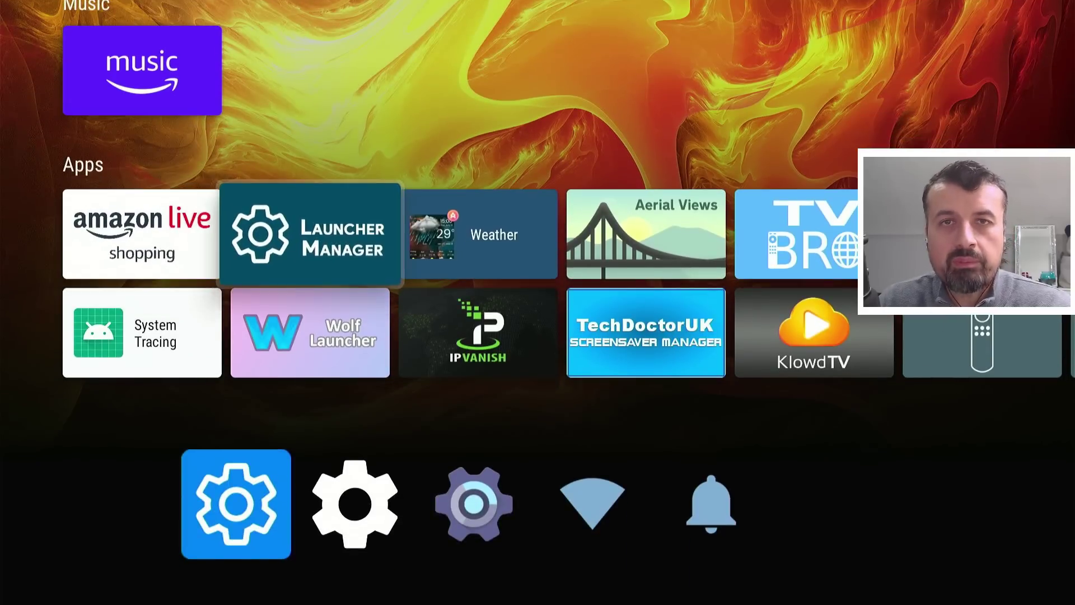
pyautogui.press('Right')
pyautogui.press('Right')
pyautogui.press('Right')
pyautogui.press('Right')
pyautogui.press('Right')
pyautogui.press('Right')
pyautogui.press('Right')
pyautogui.press('Right')
pyautogui.press('Right')
pyautogui.press('Left')
pyautogui.press('Left')
pyautogui.press('Left')
pyautogui.press('Left')
pyautogui.press('Left')
pyautogui.press('Left')
pyautogui.press('Left')
pyautogui.press('Left')
pyautogui.press('Left')
pyautogui.press('Left')
pyautogui.press('Left')
pyautogui.press('Left')
pyautogui.press('Left')
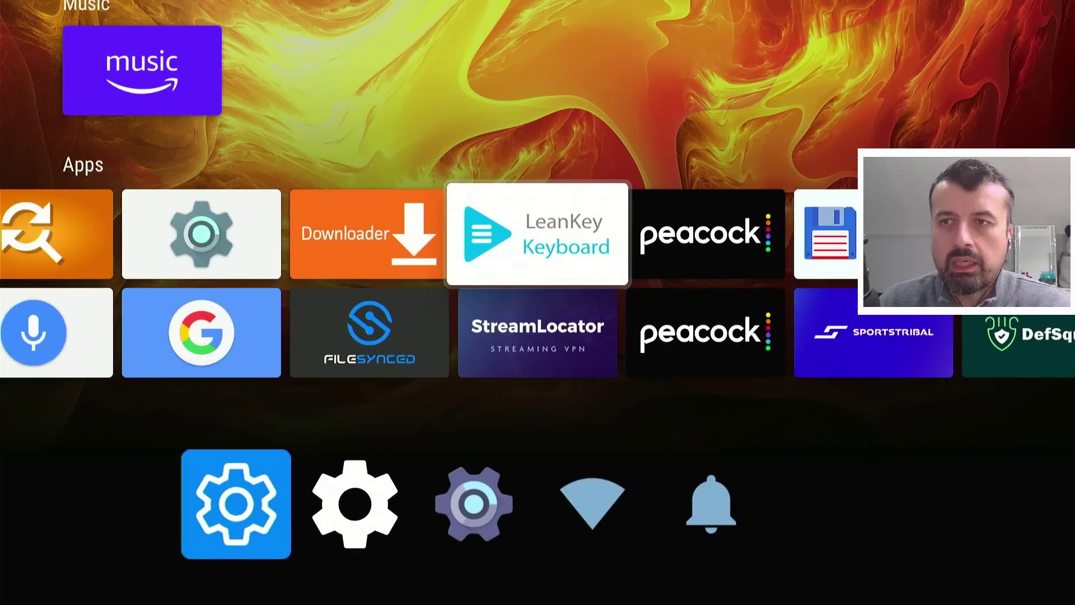
pyautogui.press('Right')
pyautogui.press('Right')
pyautogui.press('Right')
pyautogui.press('Right')
pyautogui.press('Right')
pyautogui.press('Right')
pyautogui.press('Right')
pyautogui.press('Right')
pyautogui.press('Right')
pyautogui.press('Right')
pyautogui.press('Right')
pyautogui.press('Right')
# Return up through the Music row to the start of the Video row and browse across it
pyautogui.press('Left')
pyautogui.press('Up')
pyautogui.press('Up')
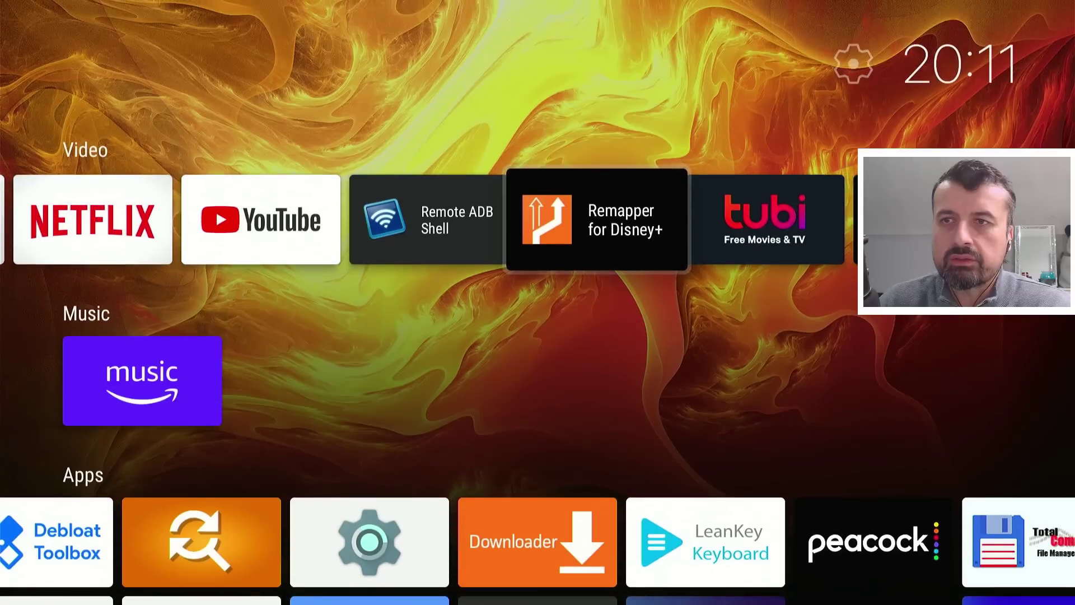
pyautogui.press('Down')
pyautogui.press('Down')
pyautogui.press('Up')
pyautogui.press('Up')
pyautogui.press('Up')
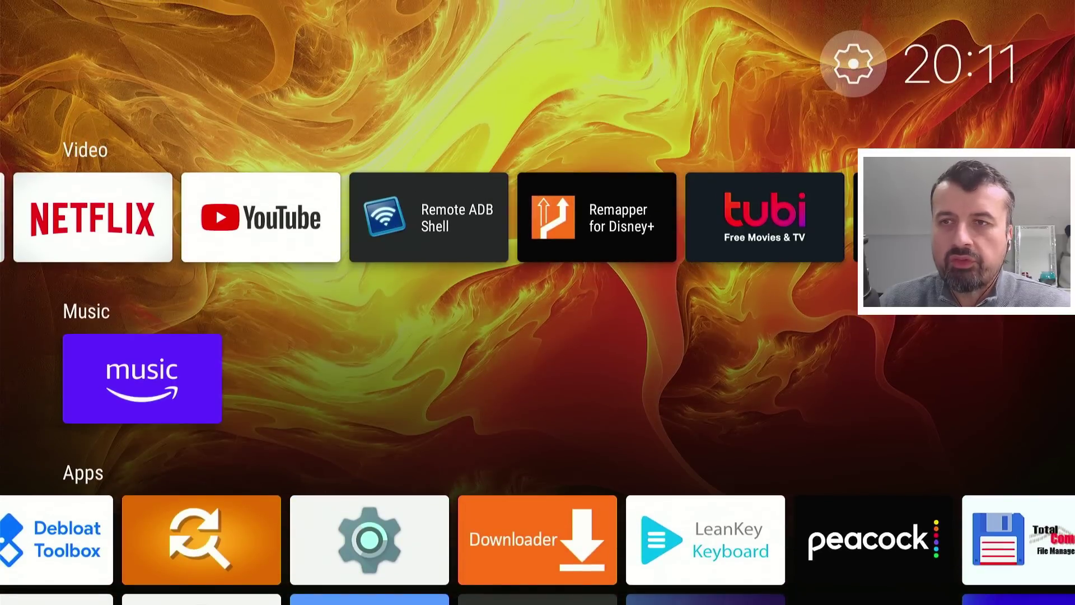
pyautogui.press('Down')
pyautogui.press('Left')
pyautogui.press('Left')
pyautogui.press('Left')
pyautogui.press('Left')
pyautogui.press('Left')
pyautogui.press('Left')
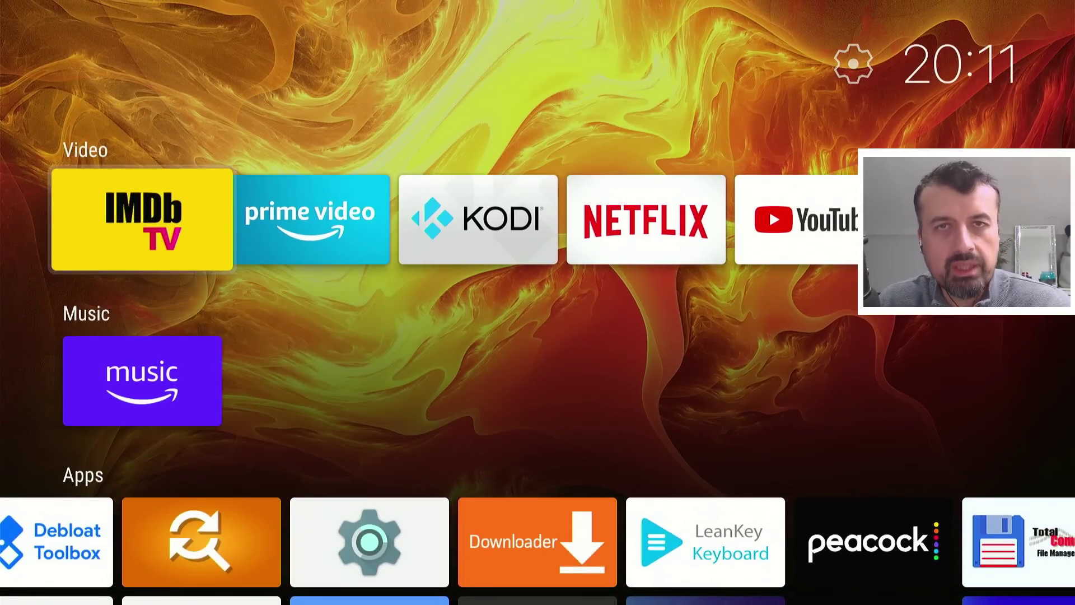
pyautogui.press('Right')
pyautogui.press('Right')
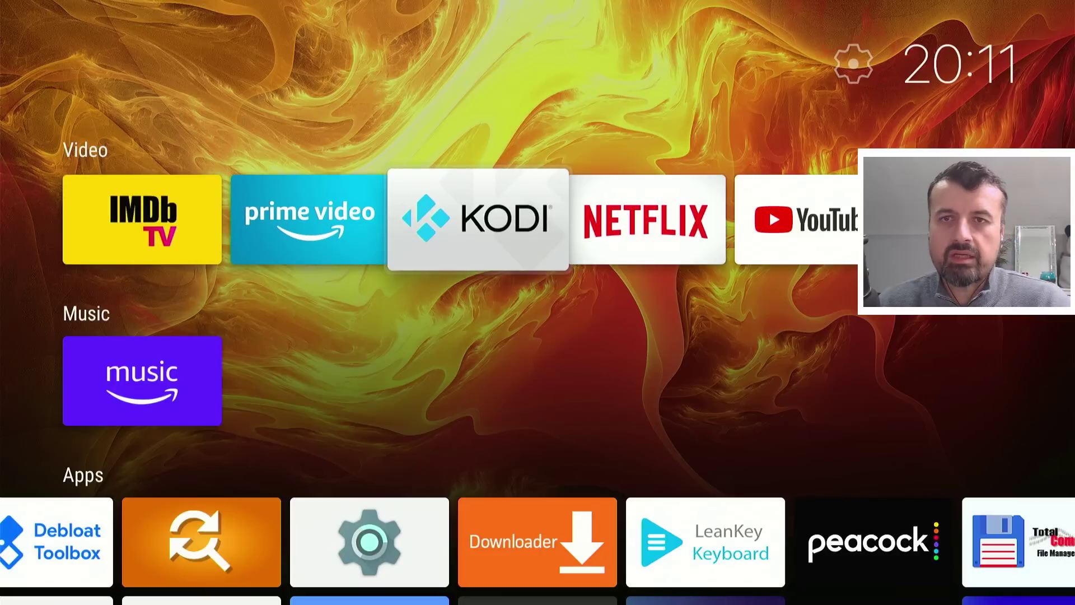
# In Weather Preferences, turn on Local Weather and turn off Use Current Location
pyautogui.press('Up')
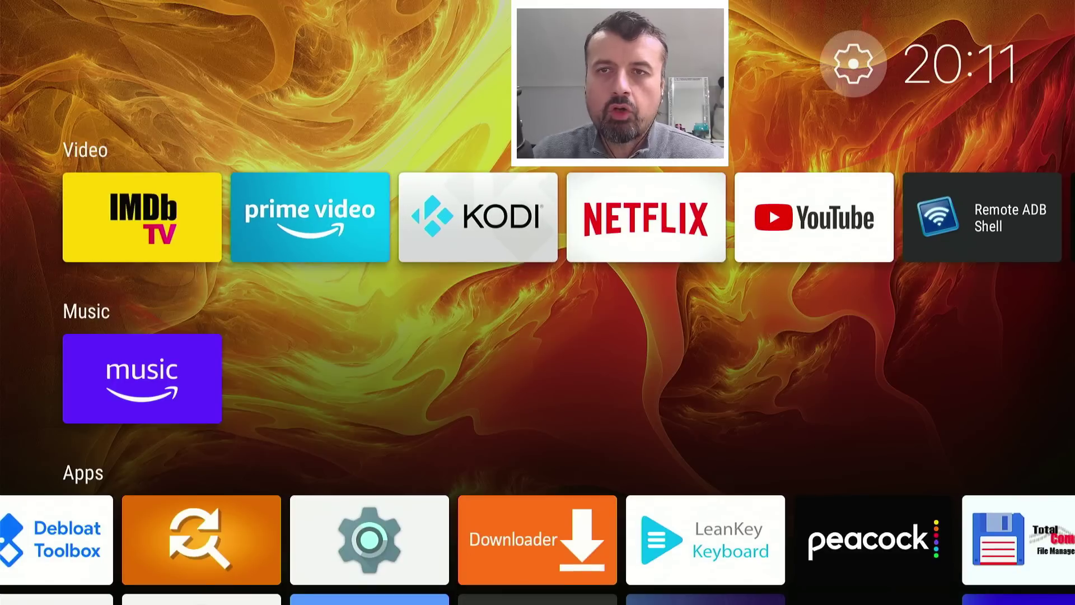
pyautogui.press('Return')
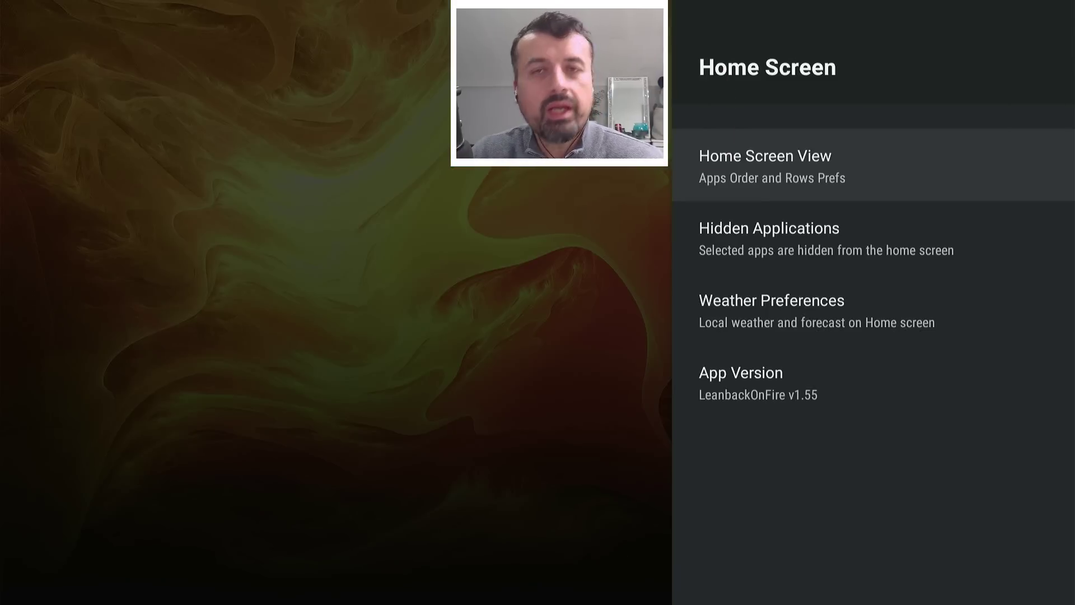
pyautogui.press('Down')
pyautogui.press('Down')
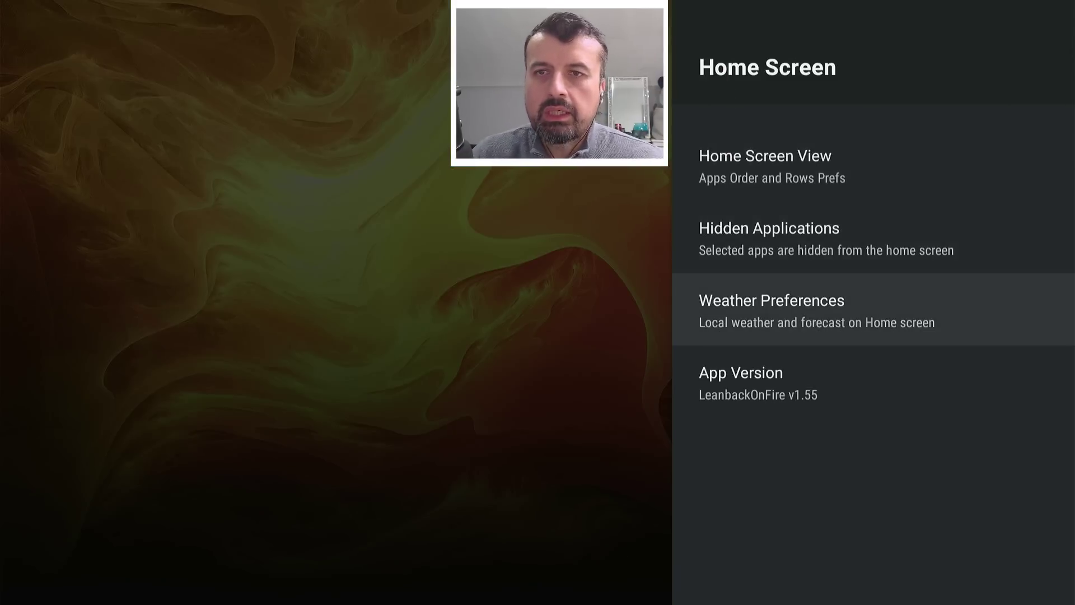
pyautogui.press('Return')
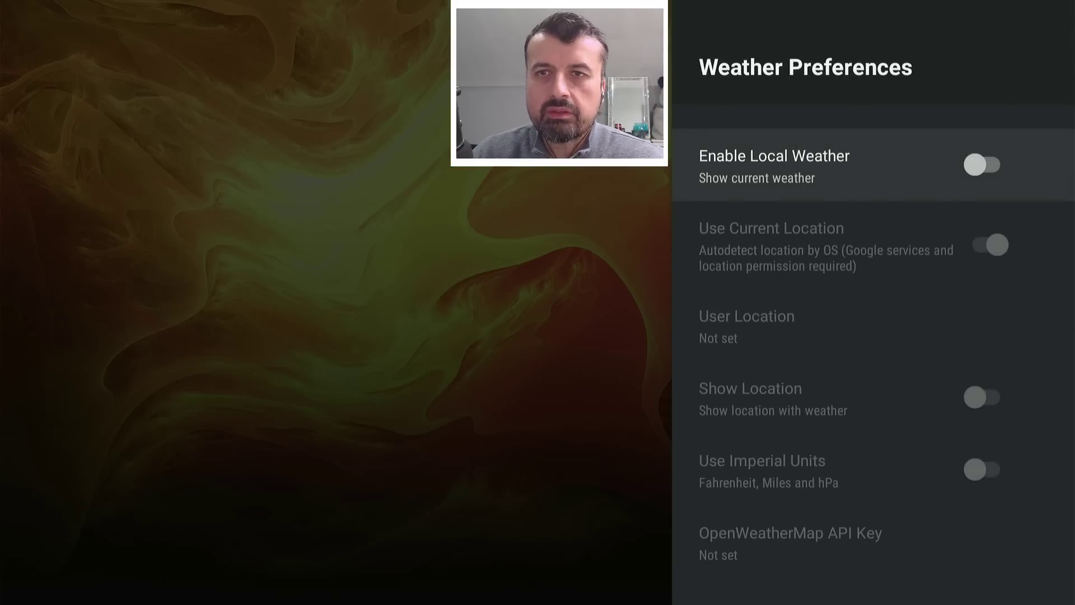
pyautogui.press('Return')
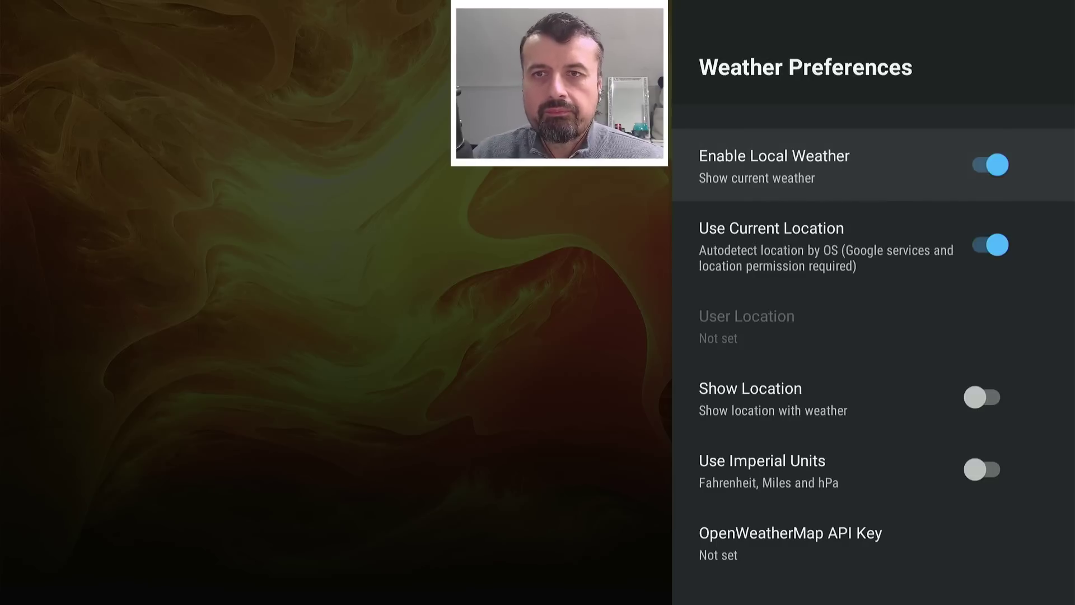
pyautogui.press('Down')
pyautogui.press('Return')
# Set User Location to 'new york', enable Show Location, and close Weather Preferences
pyautogui.press('Down')
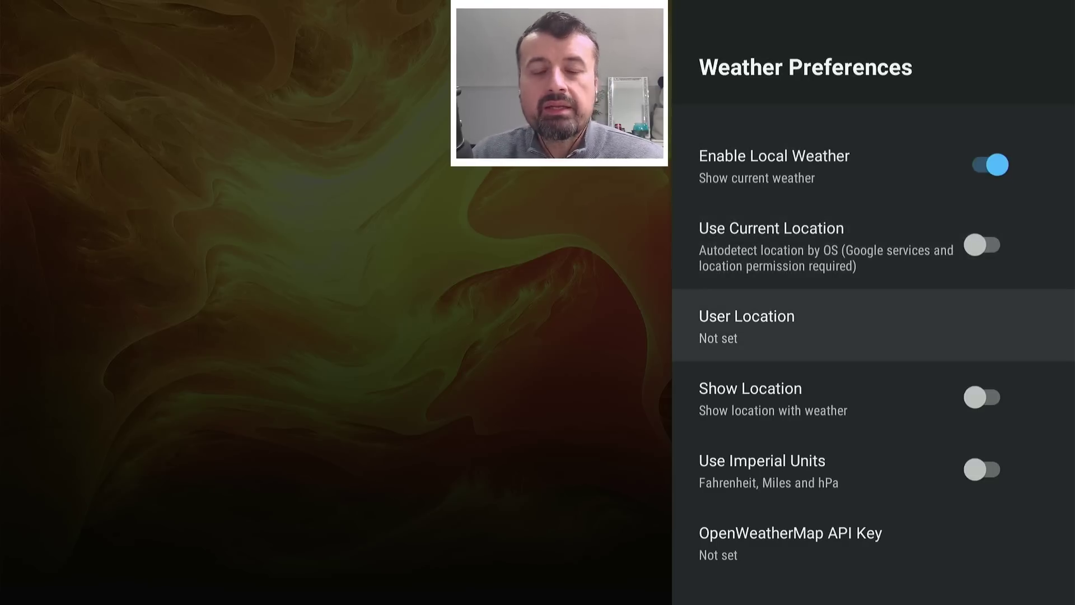
pyautogui.press('Return')
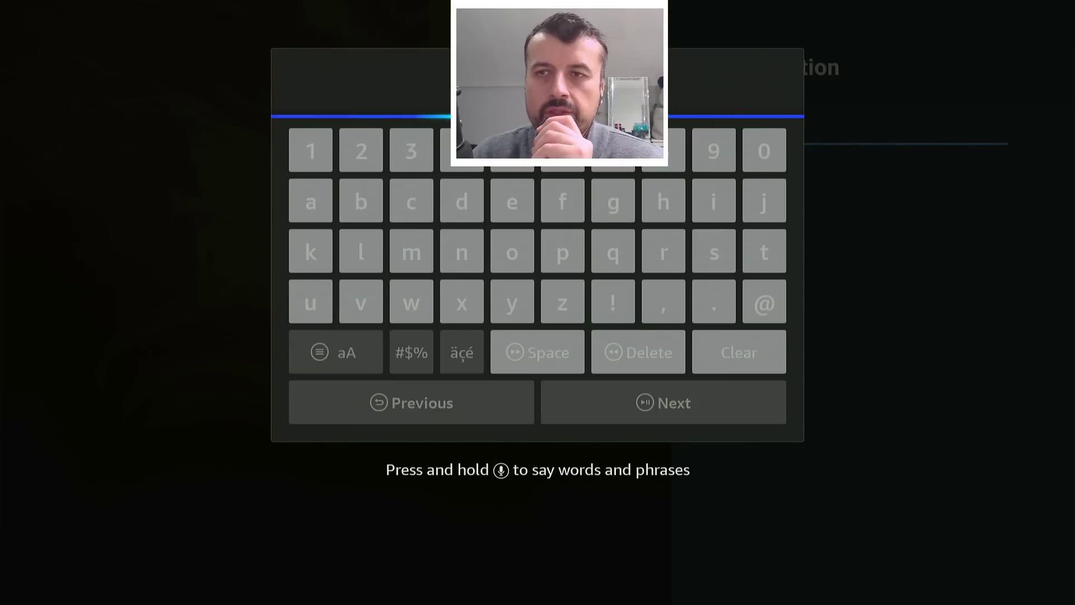
pyautogui.write('new york')
pyautogui.press('Return')
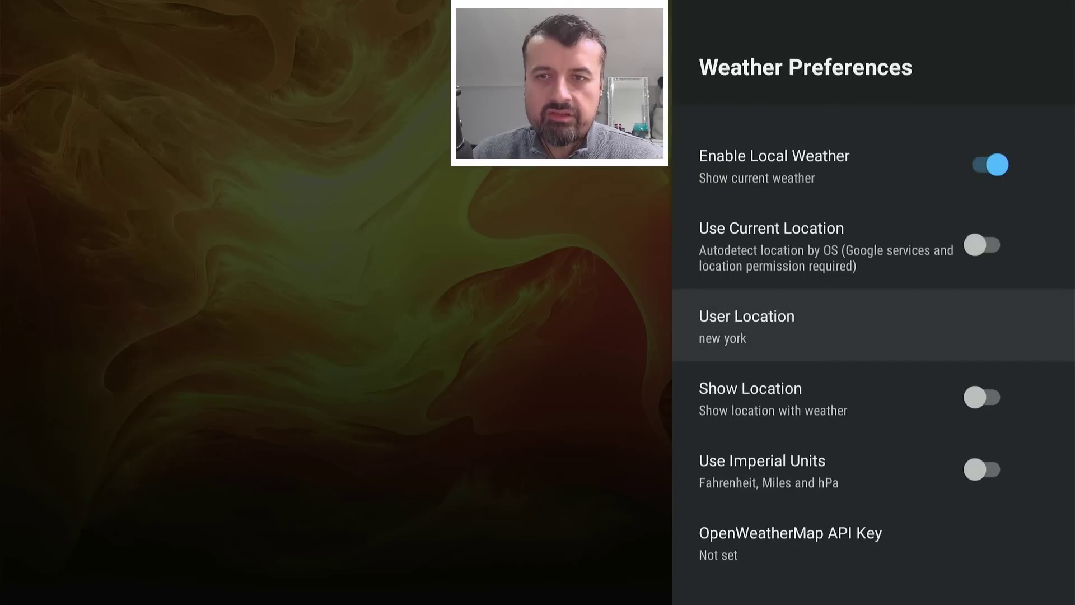
pyautogui.press('Down')
pyautogui.press('Return')
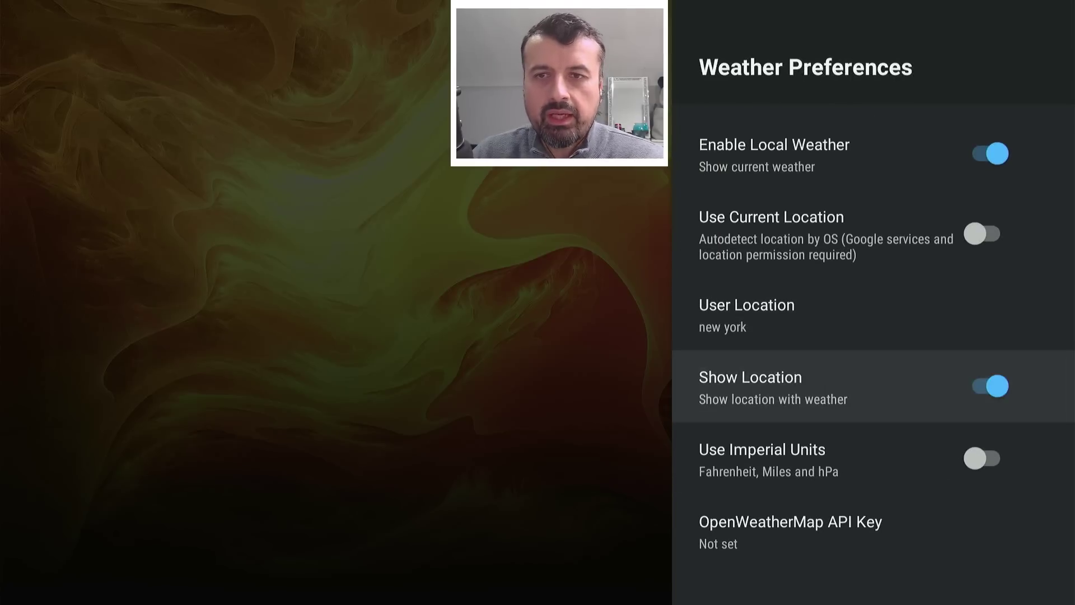
pyautogui.press('Down')
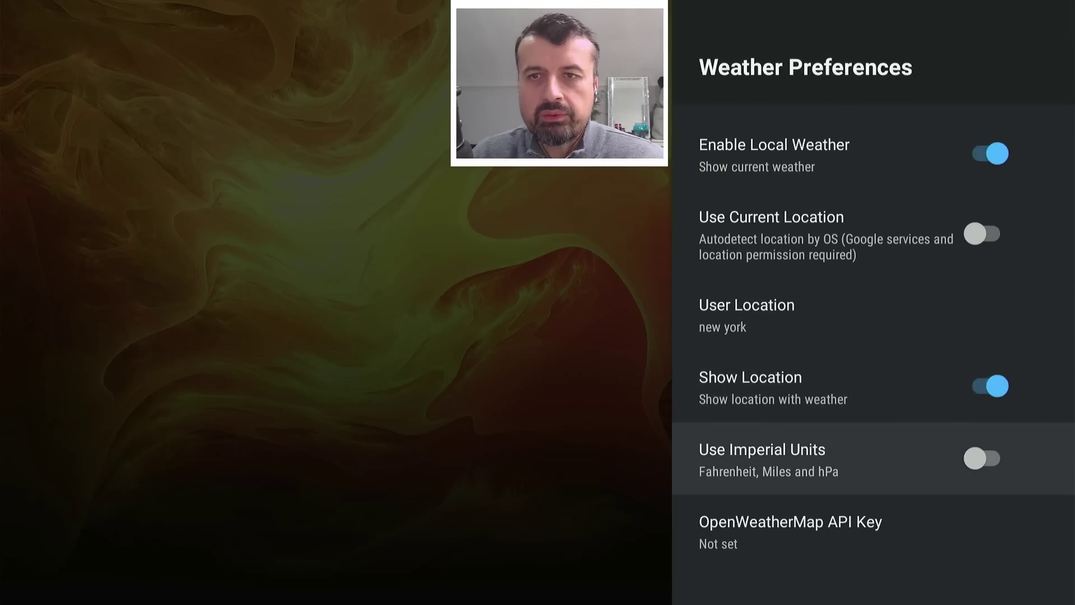
pyautogui.press('Up')
pyautogui.press('Up')
pyautogui.press('Up')
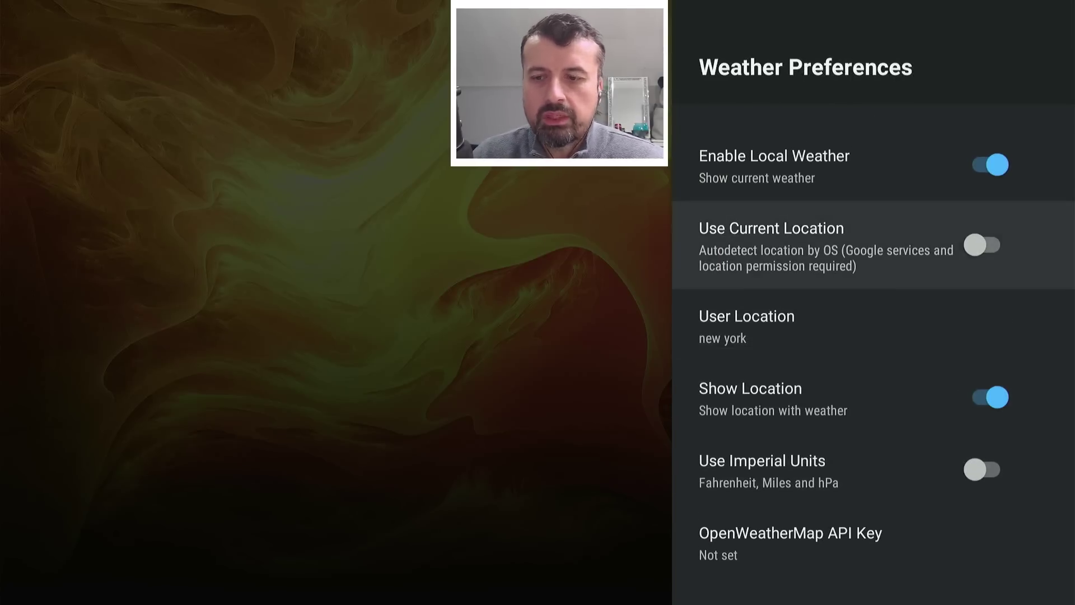
pyautogui.press('Escape')
# Return to the launcher home and reopen Home Screen settings from the gear
pyautogui.press('Escape')
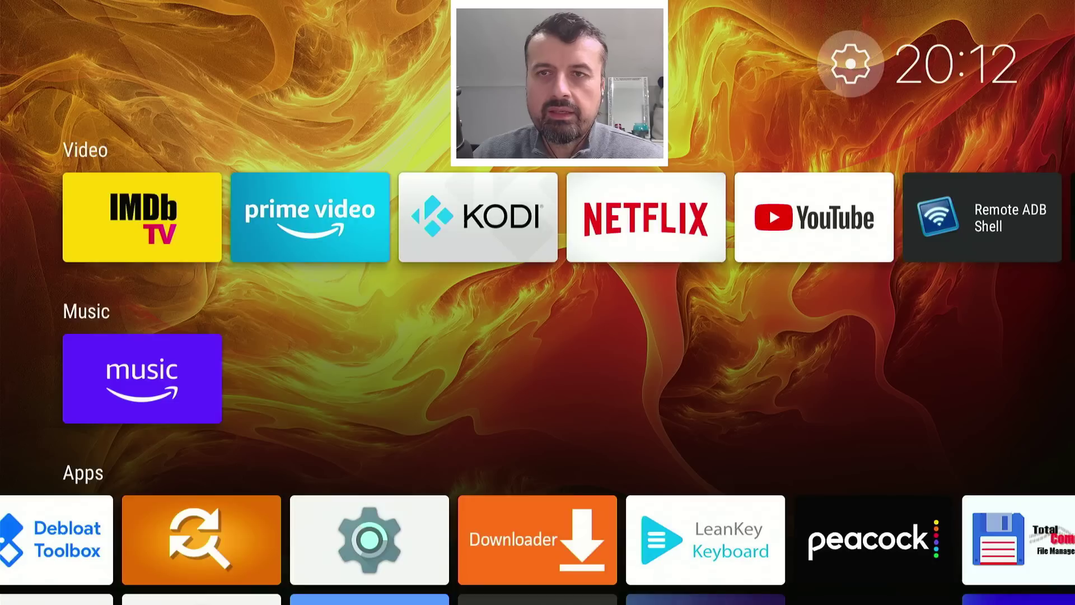
pyautogui.press('Home')
pyautogui.press('Escape')
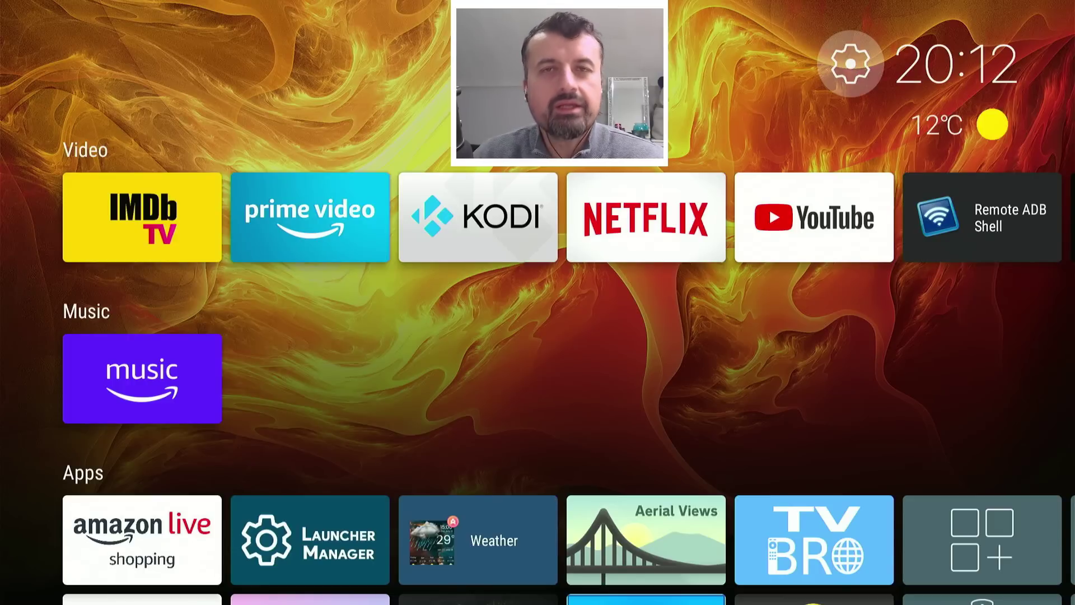
pyautogui.press('Return')
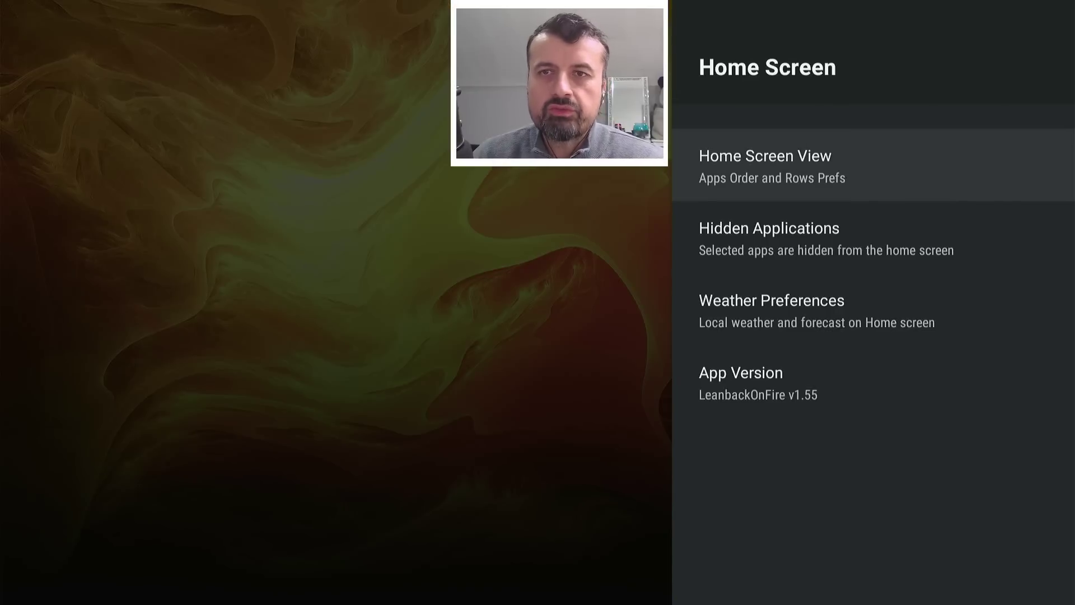
# Open Home Screen View > Edit Home Rows and switch the Inputs Row on
pyautogui.press('Return')
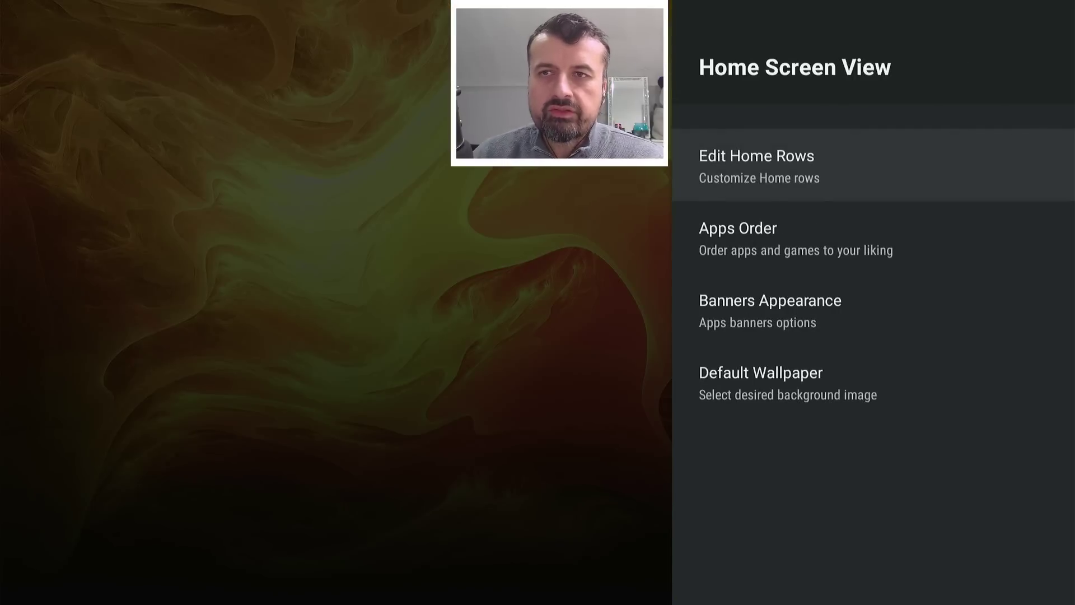
pyautogui.press('Return')
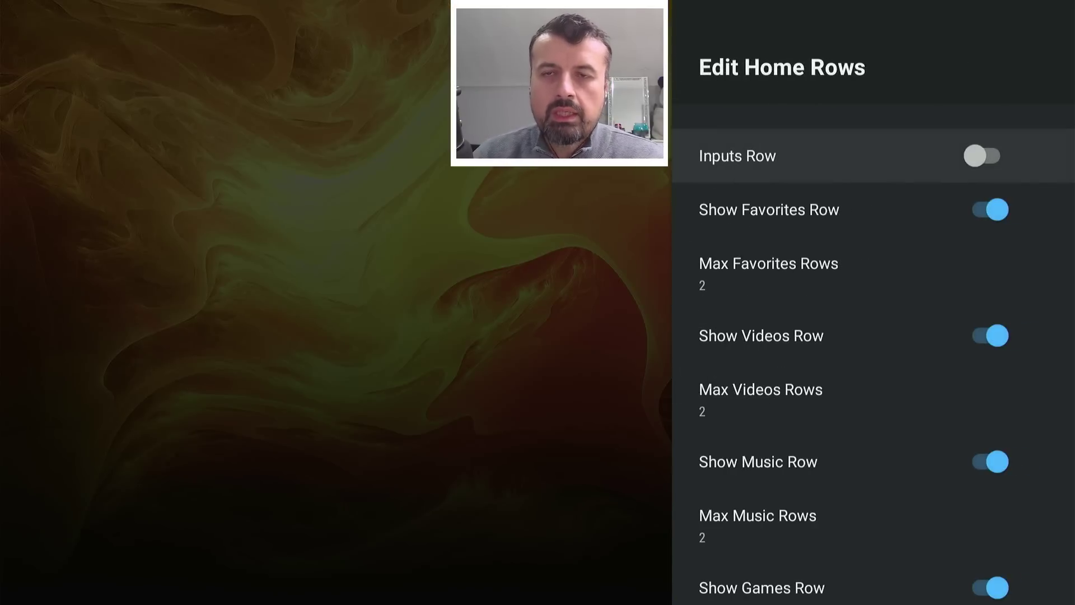
pyautogui.press('Down')
pyautogui.press('Down')
pyautogui.press('Down')
pyautogui.press('Up')
pyautogui.press('Up')
pyautogui.press('Up')
pyautogui.press('Return')
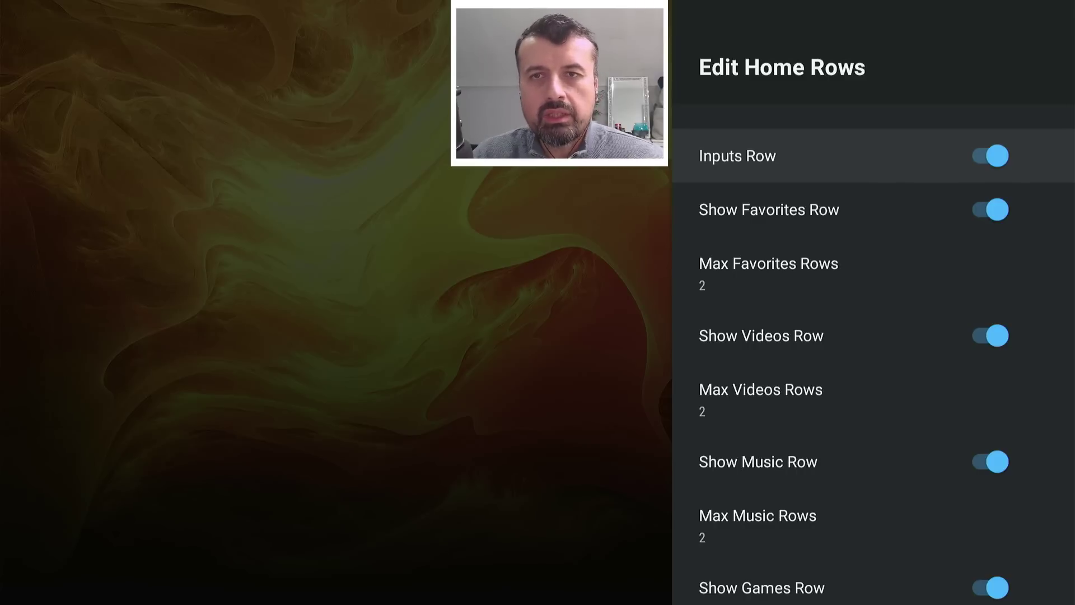
# Switch off Show Videos Row, Show Music Row and Show Games Row
pyautogui.press('Down')
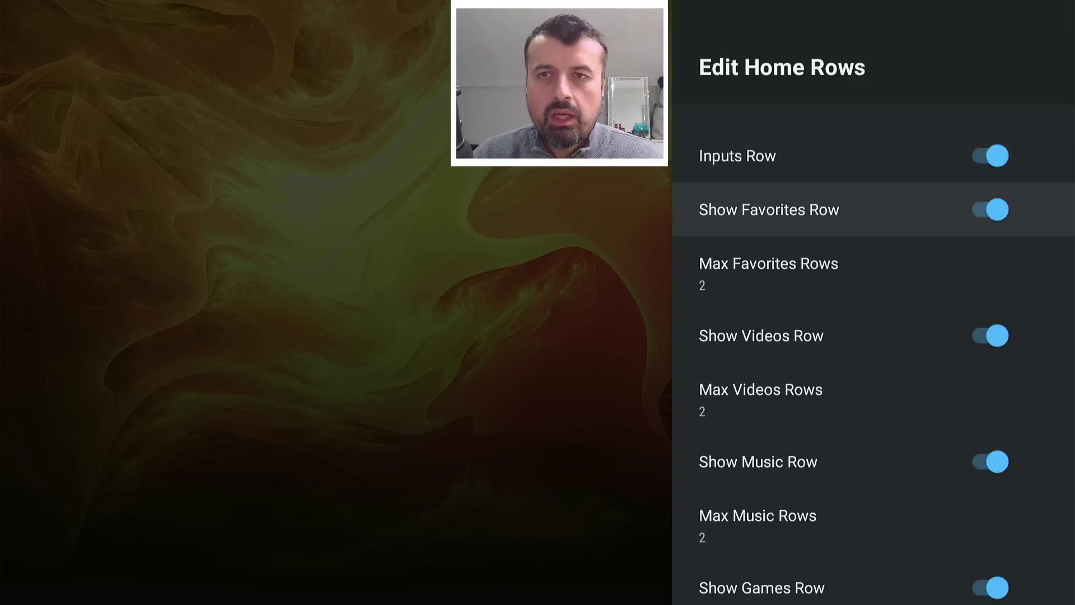
pyautogui.press('Down')
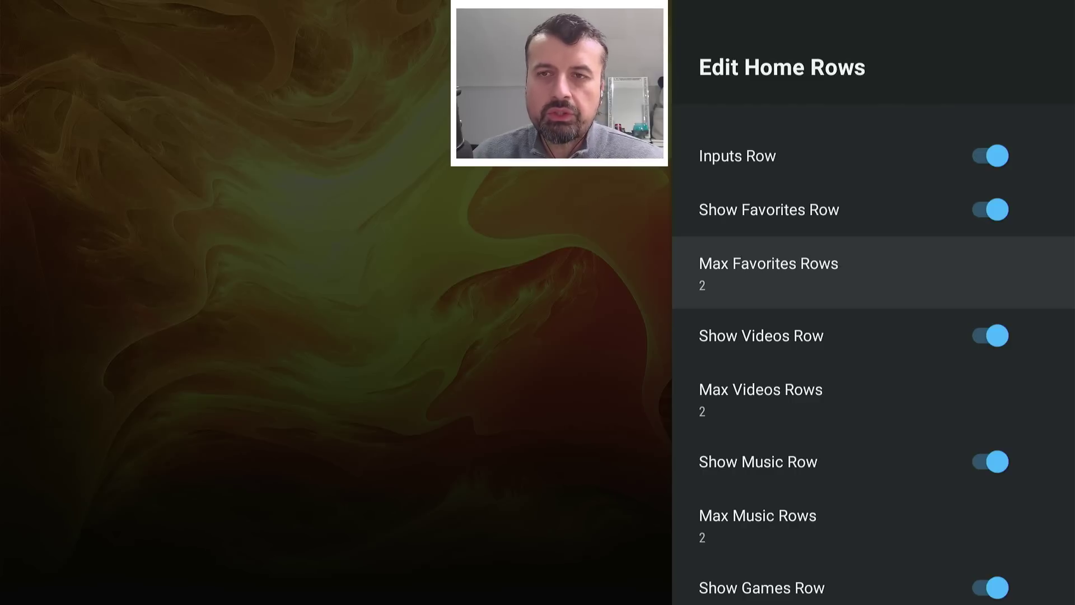
pyautogui.press('Down')
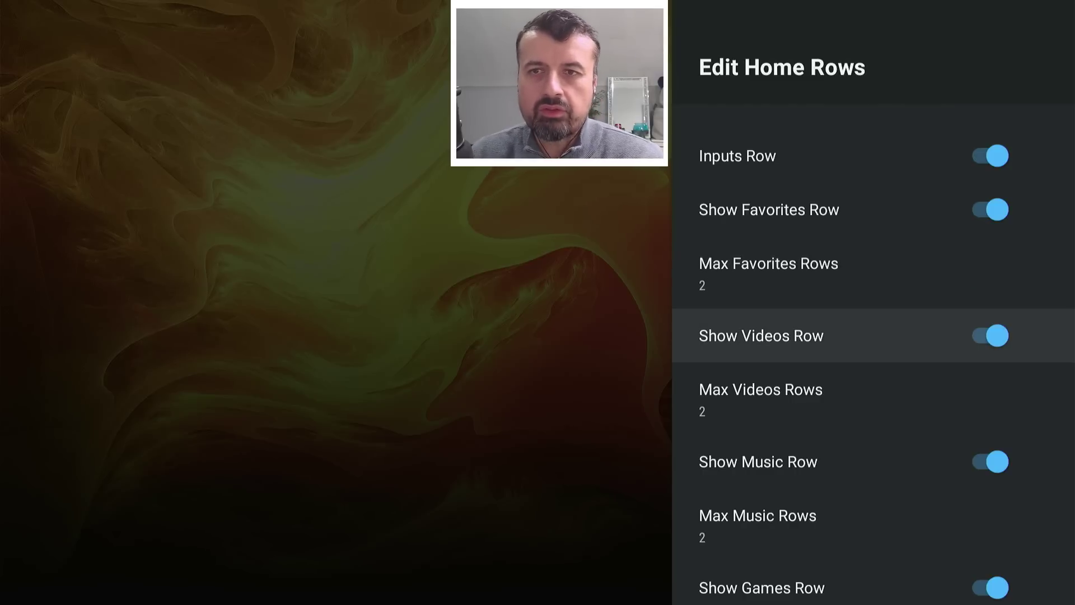
pyautogui.press('Return')
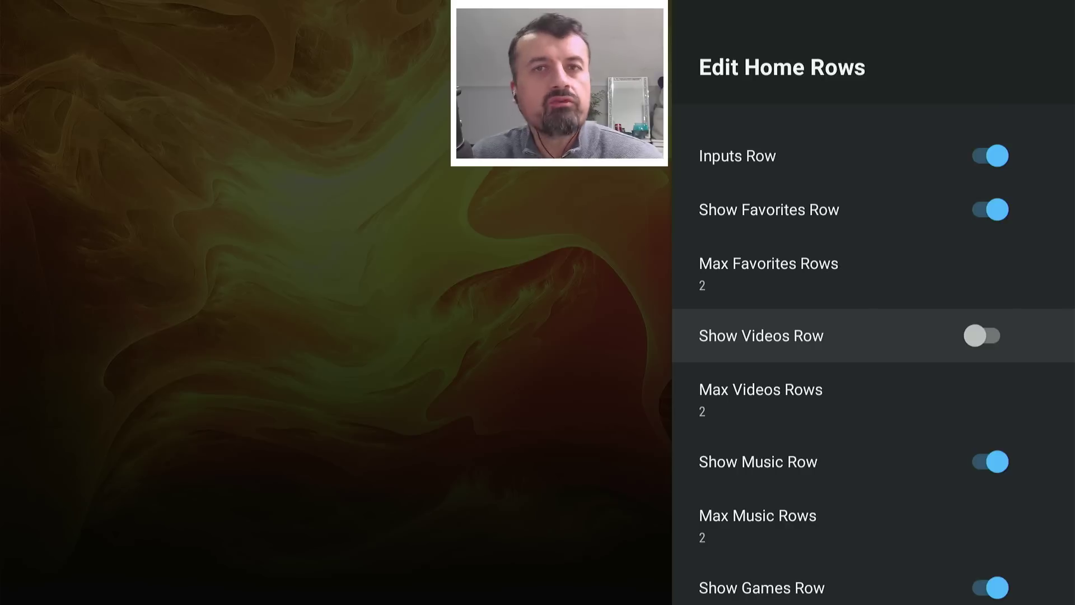
pyautogui.press('Down')
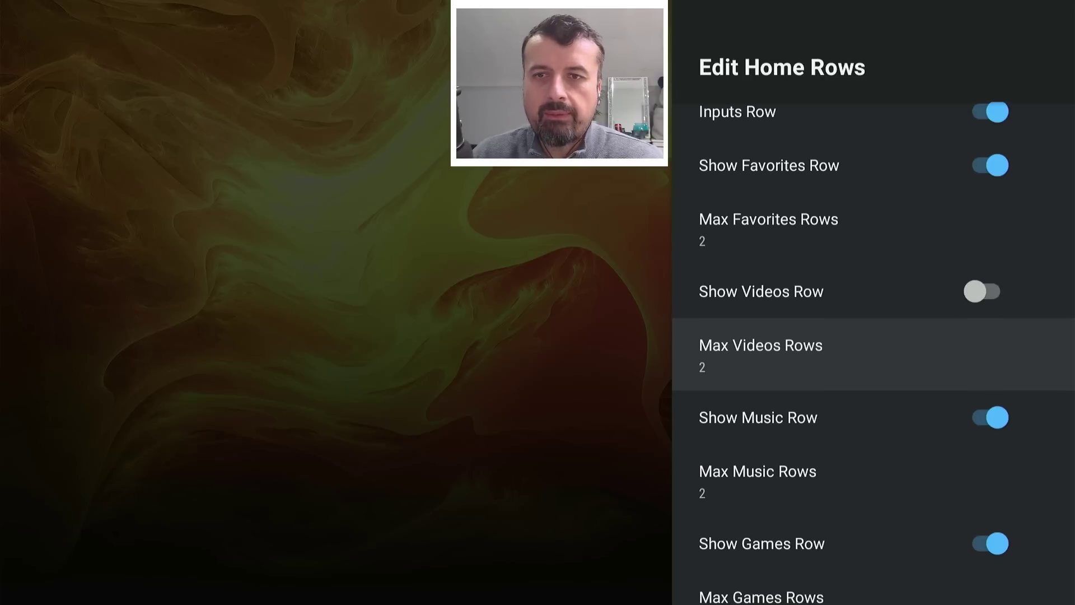
pyautogui.press('Down')
pyautogui.press('Return')
pyautogui.press('Down')
pyautogui.press('Down')
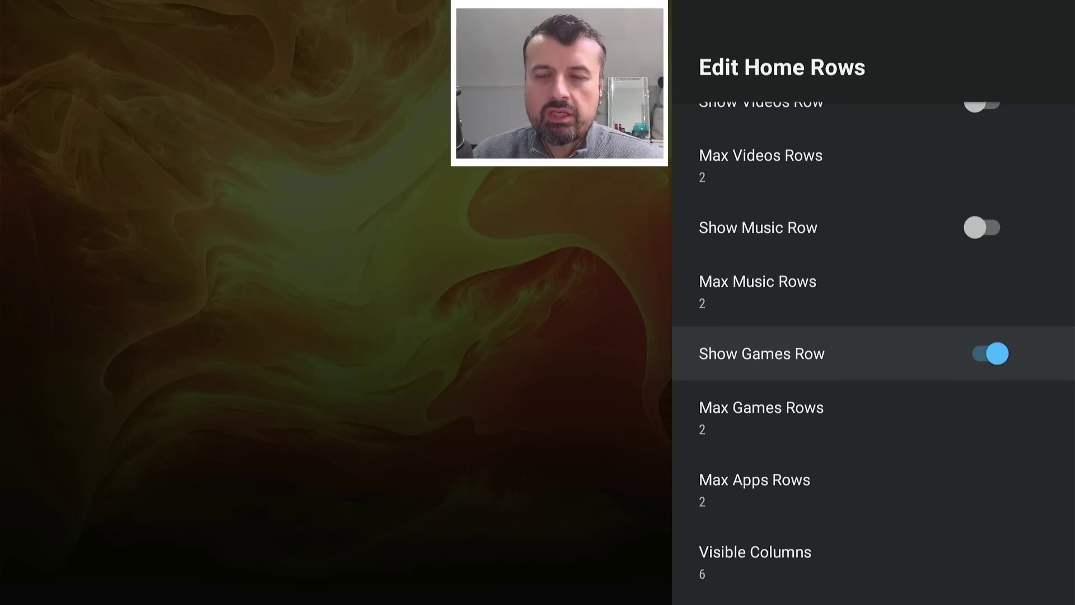
pyautogui.press('Return')
pyautogui.press('Up')
pyautogui.press('Up')
pyautogui.press('Up')
pyautogui.press('Up')
pyautogui.press('Up')
pyautogui.press('Up')
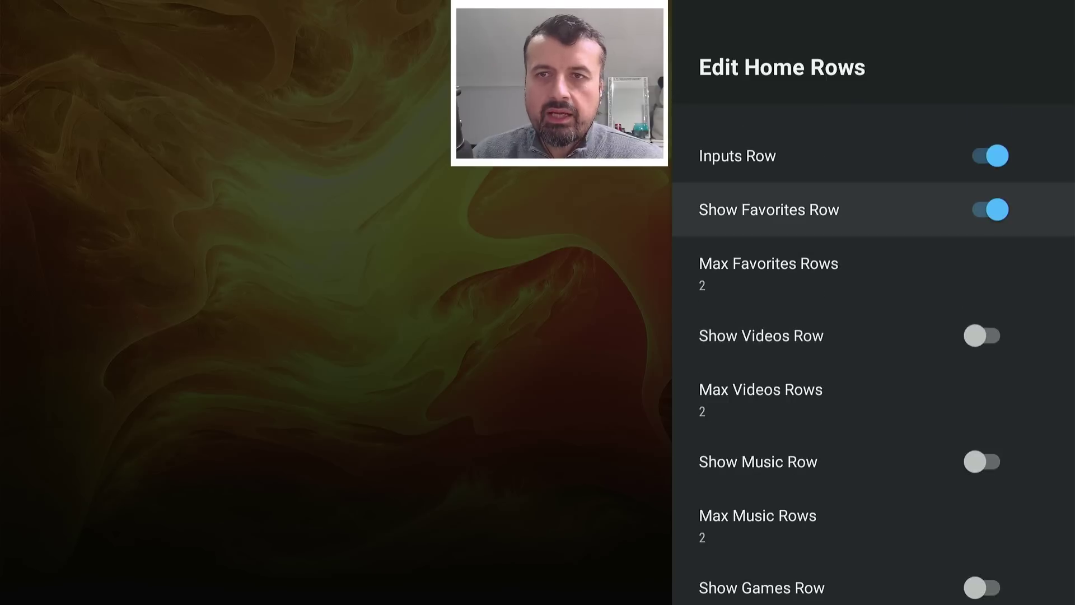
pyautogui.press('Up')
pyautogui.press('Down')
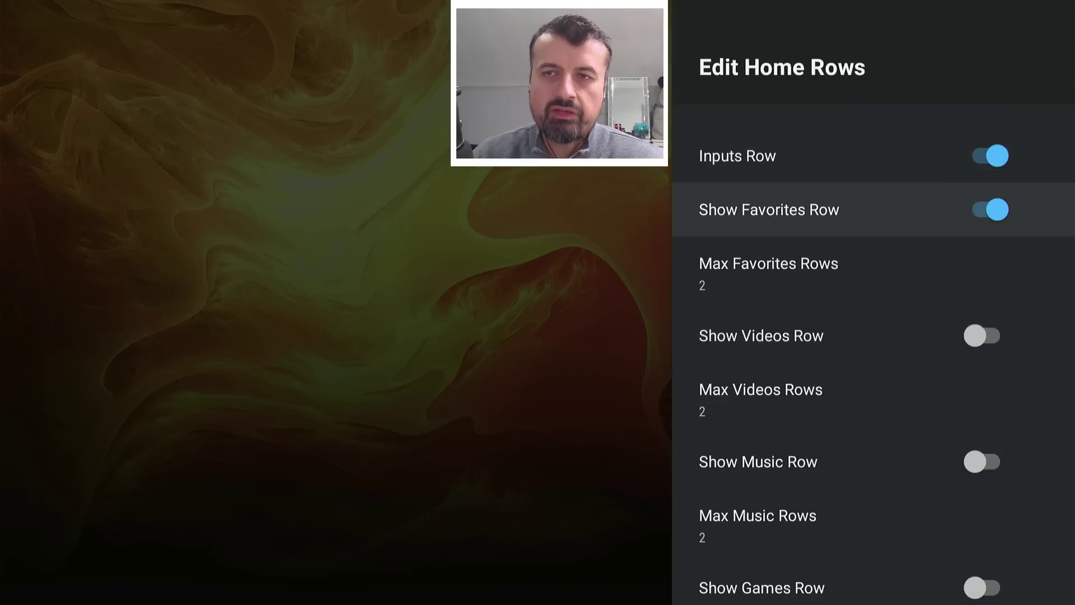
# Exit the settings and browse the remaining Apps and Inputs rows, including Aerial Views and IMDb TV
pyautogui.press('Escape')
pyautogui.press('Escape')
pyautogui.press('Escape')
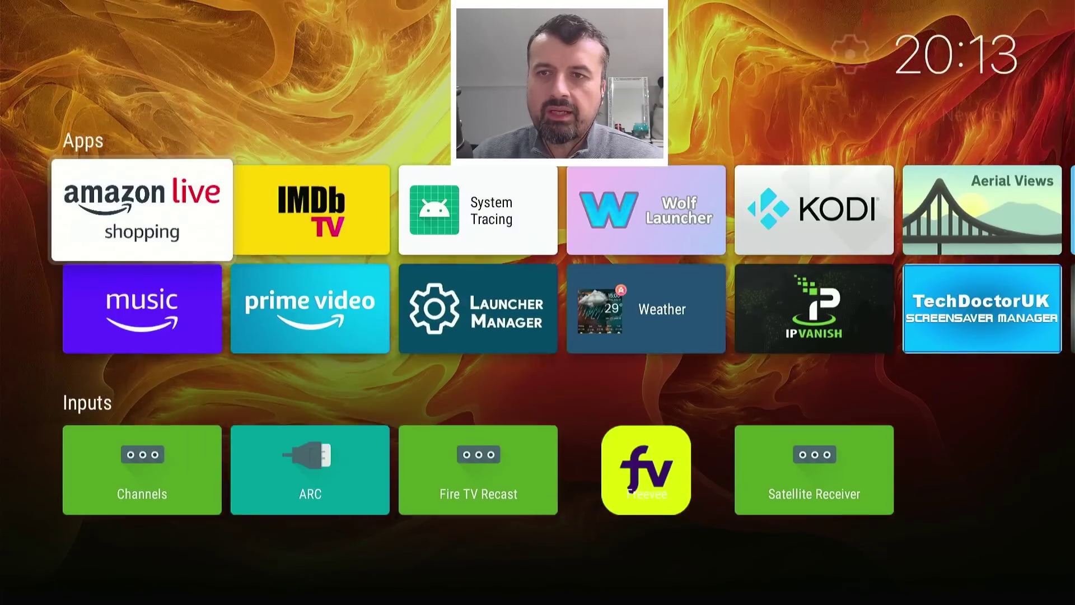
pyautogui.press('Down')
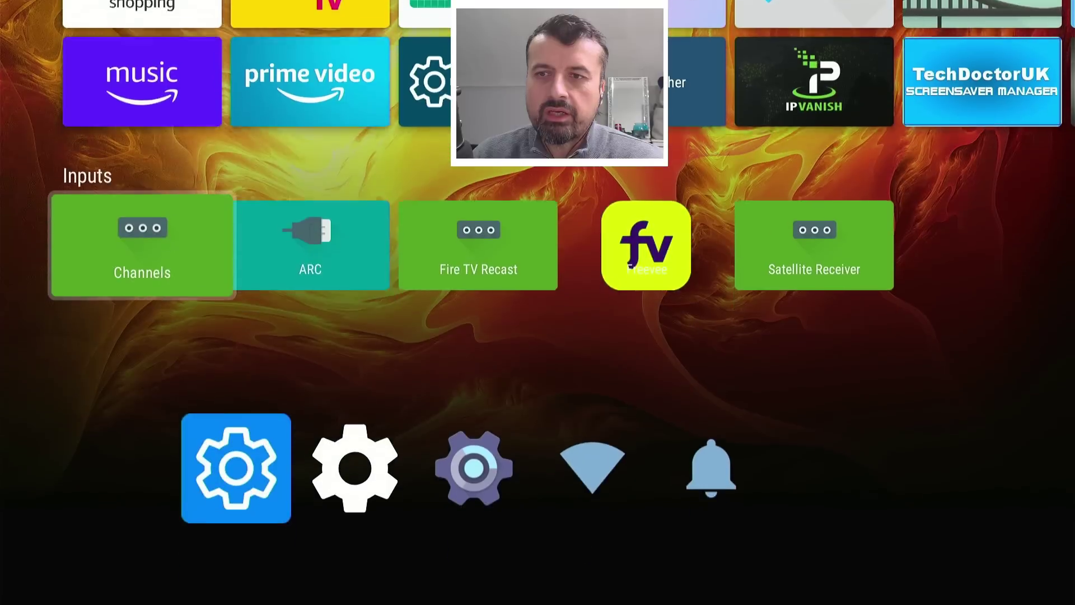
pyautogui.press('Right')
pyautogui.press('Right')
pyautogui.press('Left')
pyautogui.press('Left')
pyautogui.press('Up')
pyautogui.press('Up')
pyautogui.press('Down')
pyautogui.press('Up')
pyautogui.press('Right')
pyautogui.press('Right')
pyautogui.press('Right')
pyautogui.press('Right')
pyautogui.press('Right')
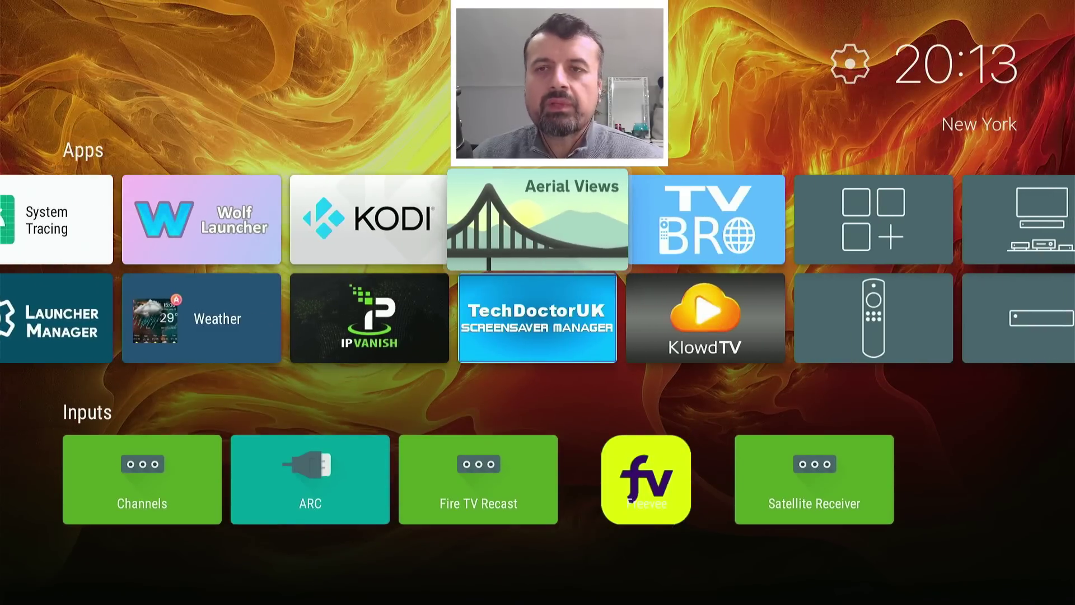
pyautogui.press('Left')
pyautogui.press('Left')
pyautogui.press('Left')
pyautogui.press('Left')
pyautogui.press('Right')
pyautogui.press('Right')
pyautogui.press('Left')
pyautogui.press('Left')
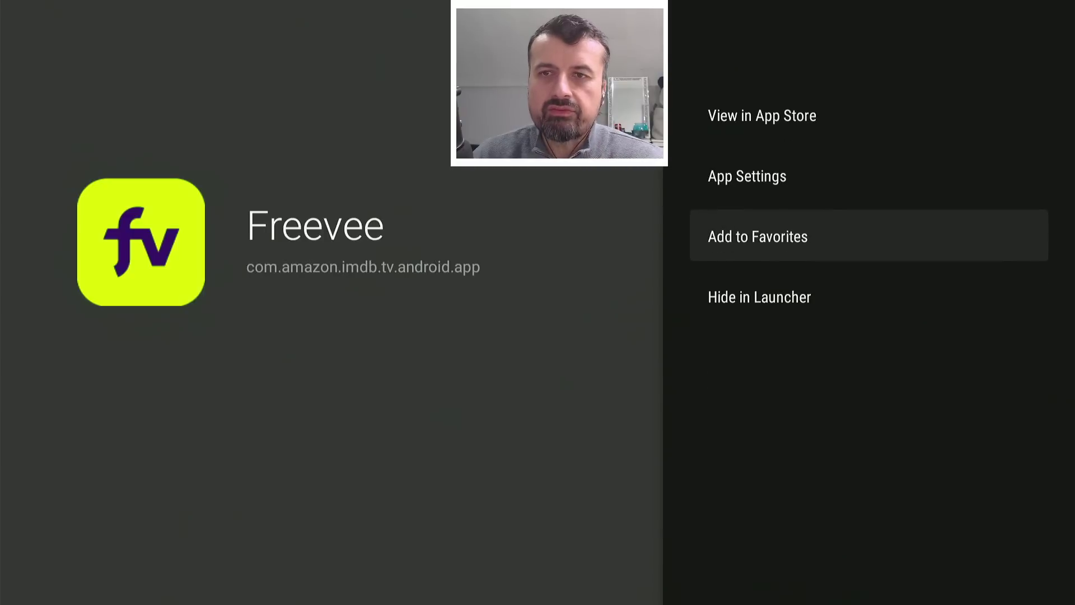
# Add Freevee and Netflix to the Favorites row
pyautogui.press('Return')
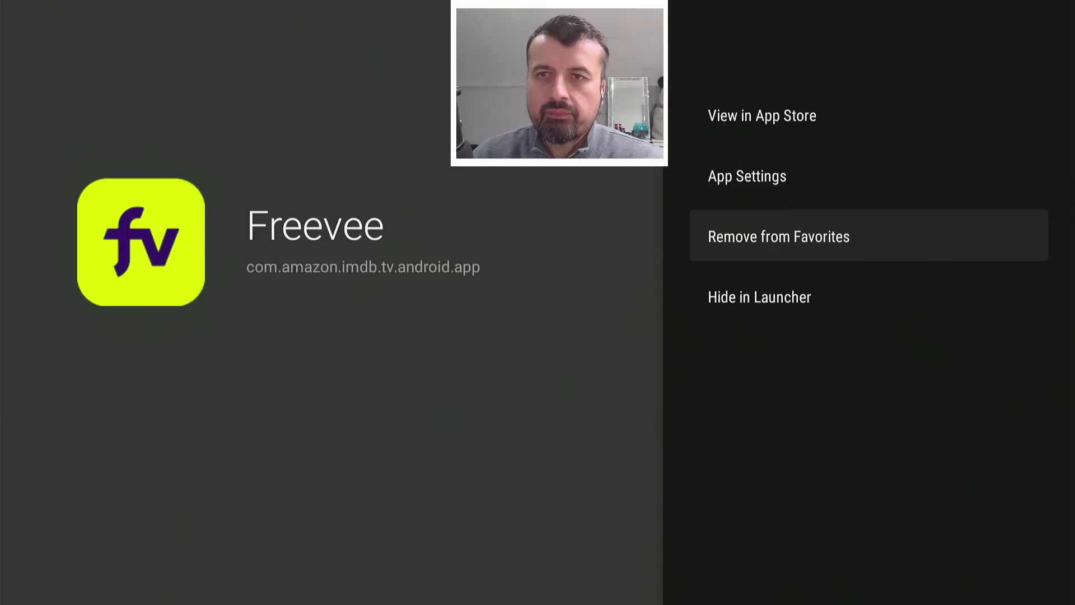
pyautogui.press('Escape')
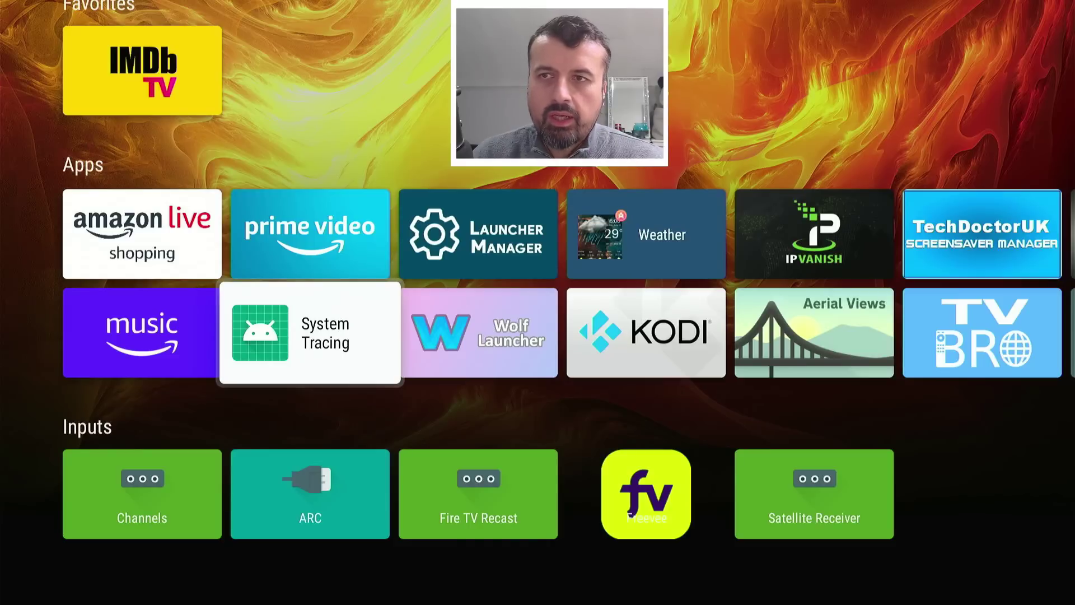
pyautogui.press('Up')
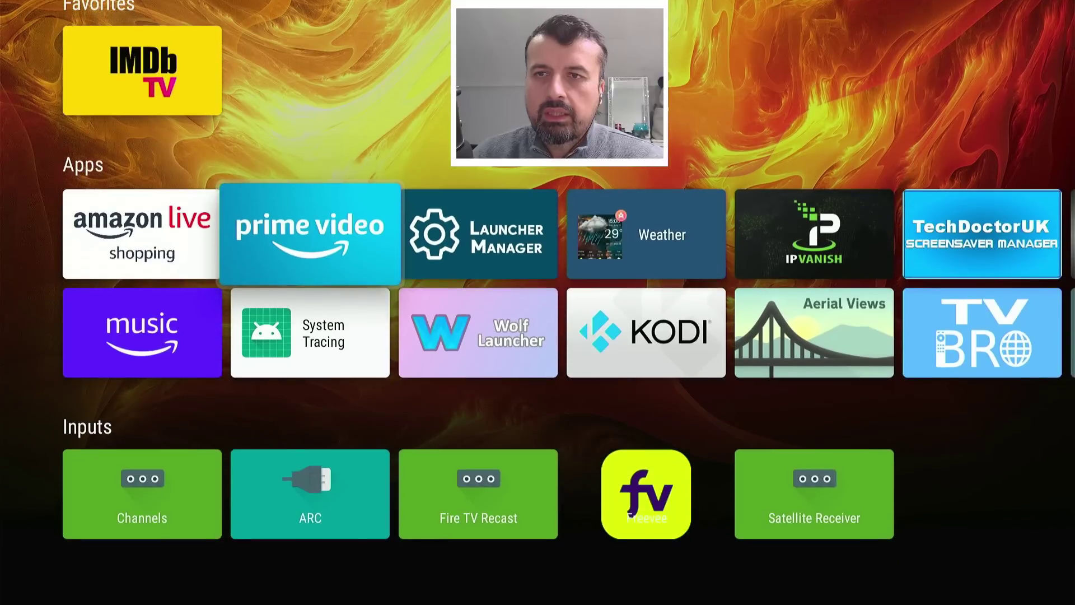
pyautogui.press('Right')
pyautogui.press('Right')
pyautogui.press('Right')
pyautogui.press('Right')
pyautogui.press('Right')
pyautogui.press('Right')
pyautogui.press('Right')
pyautogui.press('Right')
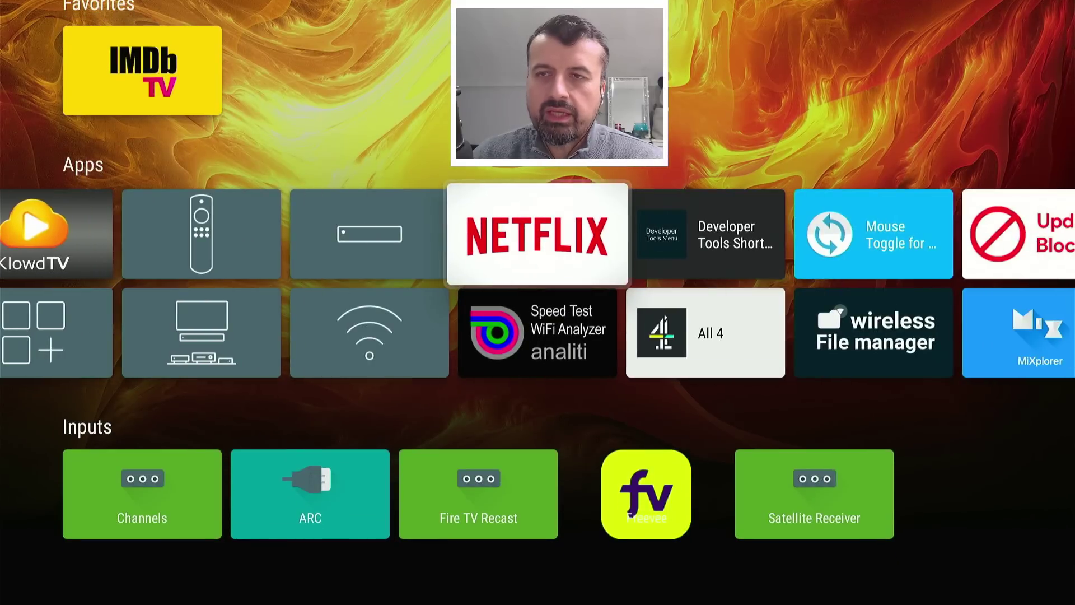
pyautogui.press('Menu')
pyautogui.press('Down')
pyautogui.press('Down')
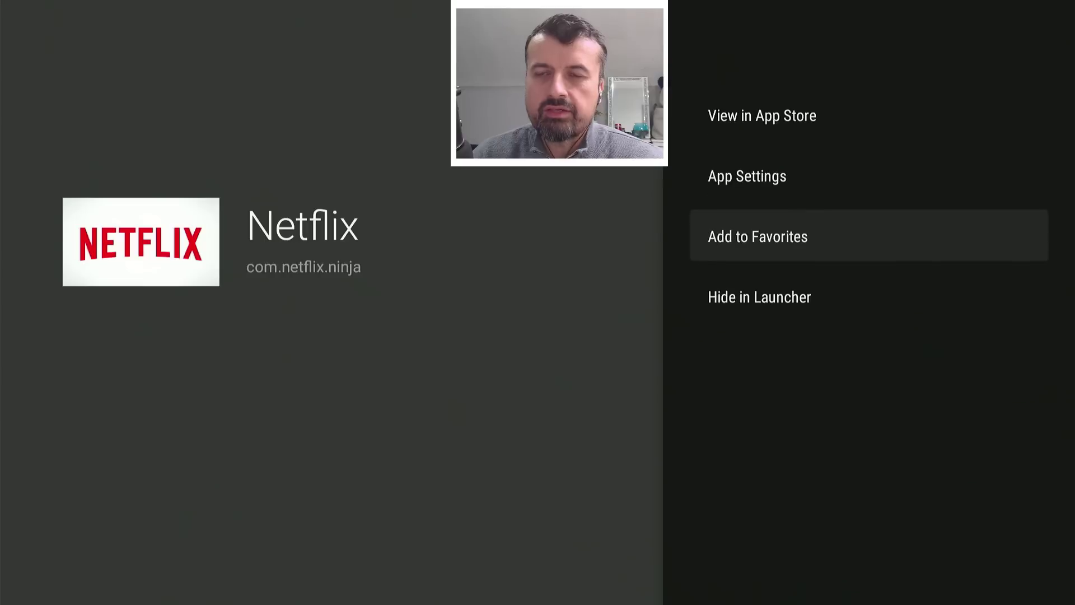
pyautogui.press('Return')
pyautogui.press('Escape')
# Hide the Mouse Toggle app from the launcher's Apps row
pyautogui.press('Left')
pyautogui.press('Left')
pyautogui.press('Left')
pyautogui.press('Left')
pyautogui.press('Left')
pyautogui.press('Left')
pyautogui.press('Left')
pyautogui.press('Left')
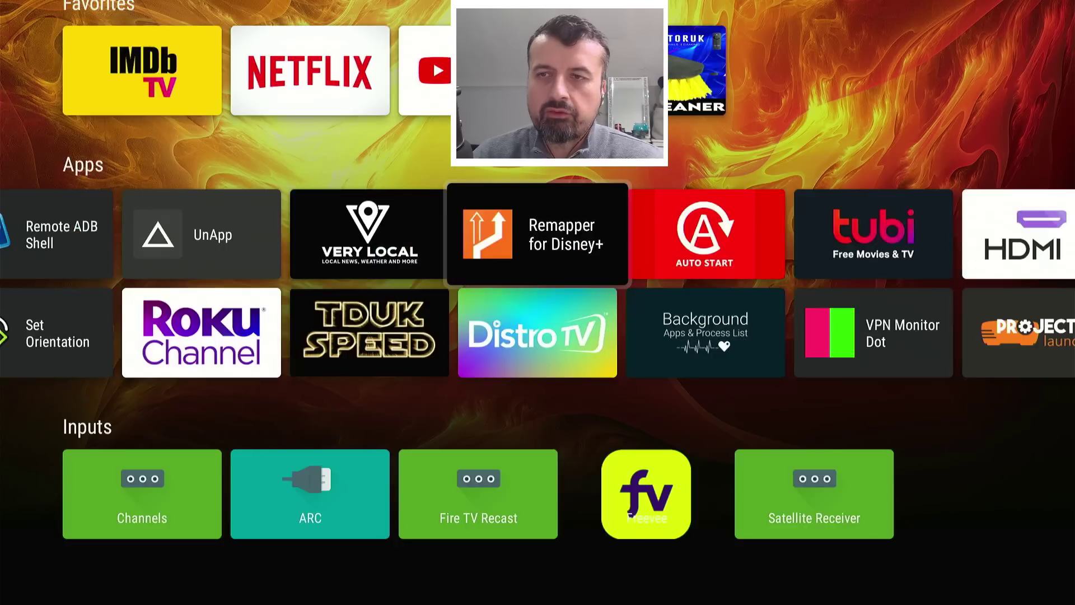
pyautogui.press('Left')
pyautogui.press('Left')
pyautogui.press('Left')
pyautogui.press('Left')
pyautogui.press('Left')
pyautogui.press('Left')
pyautogui.press('Left')
pyautogui.press('Left')
pyautogui.press('Left')
pyautogui.press('Left')
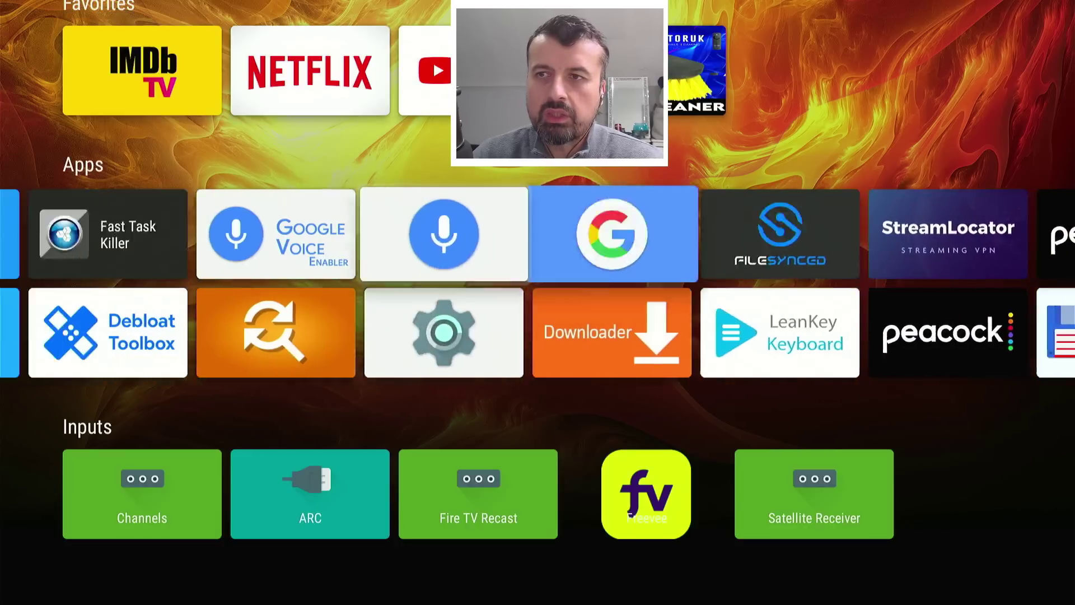
pyautogui.press('Left')
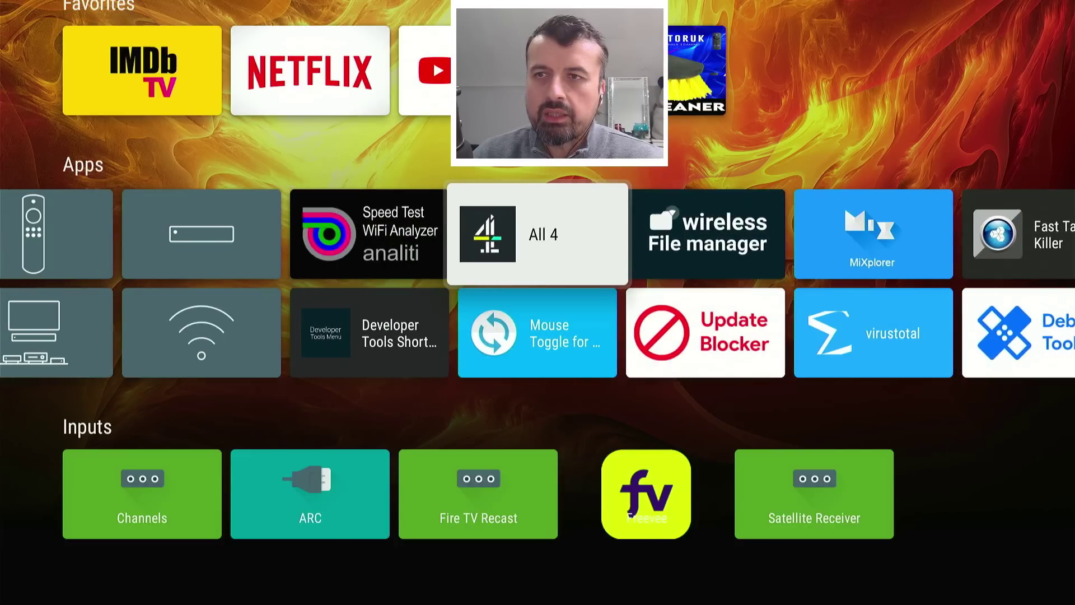
pyautogui.press('Left')
pyautogui.press('Down')
pyautogui.press('Right')
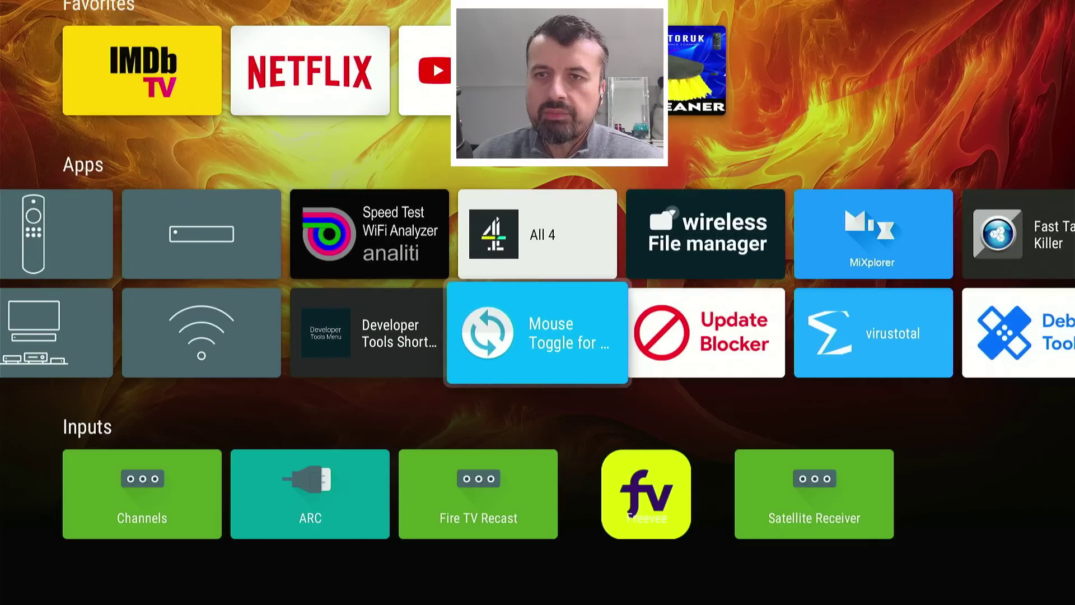
pyautogui.press('Menu')
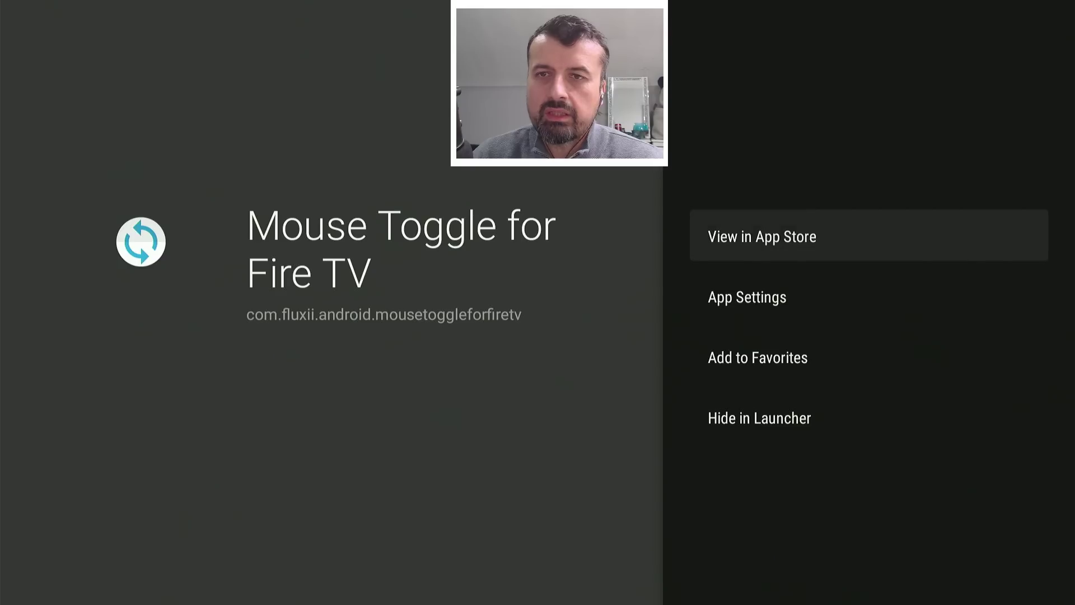
pyautogui.press('Down')
pyautogui.press('Up')
pyautogui.press('Down')
pyautogui.press('Down')
pyautogui.press('Down')
pyautogui.press('Return')
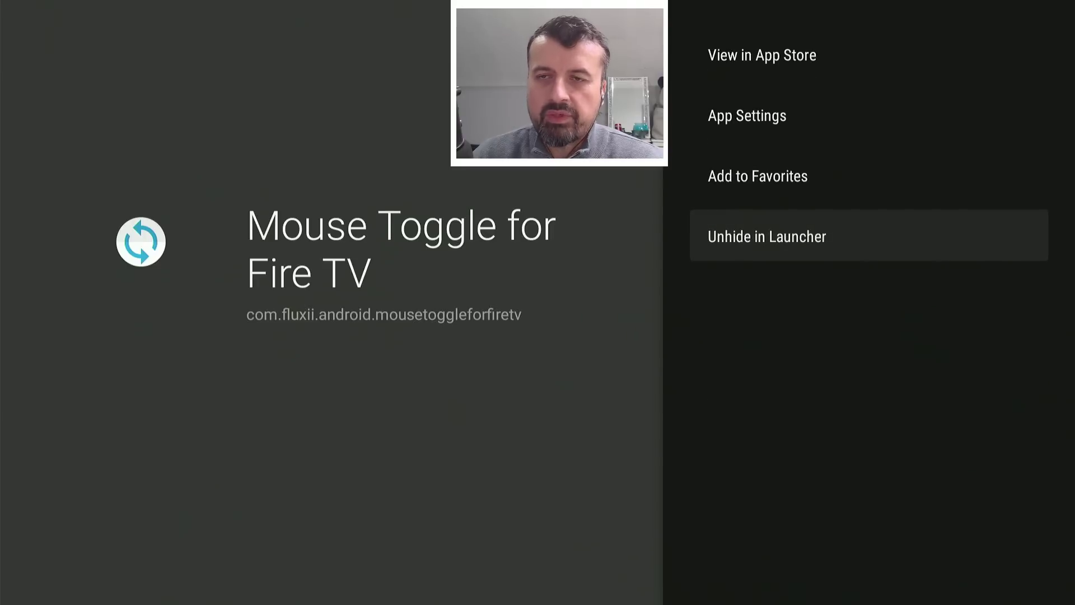
pyautogui.press('Escape')
# Move up from the Apps and Favorites tiles to the settings gear and open Home Screen settings
pyautogui.press('Left')
pyautogui.press('Left')
pyautogui.press('Left')
pyautogui.press('Left')
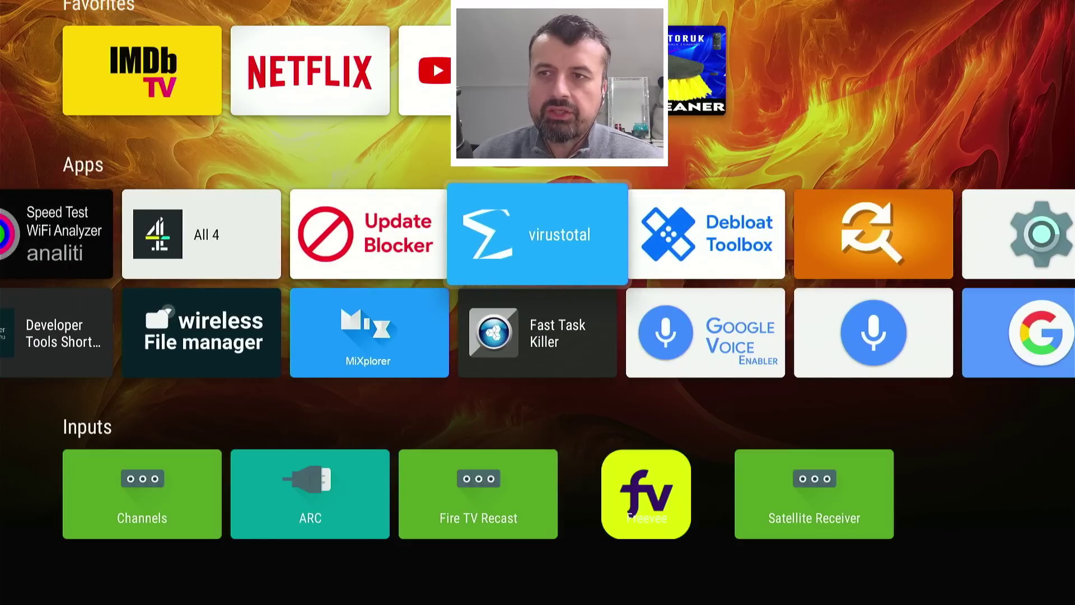
pyautogui.press('Left')
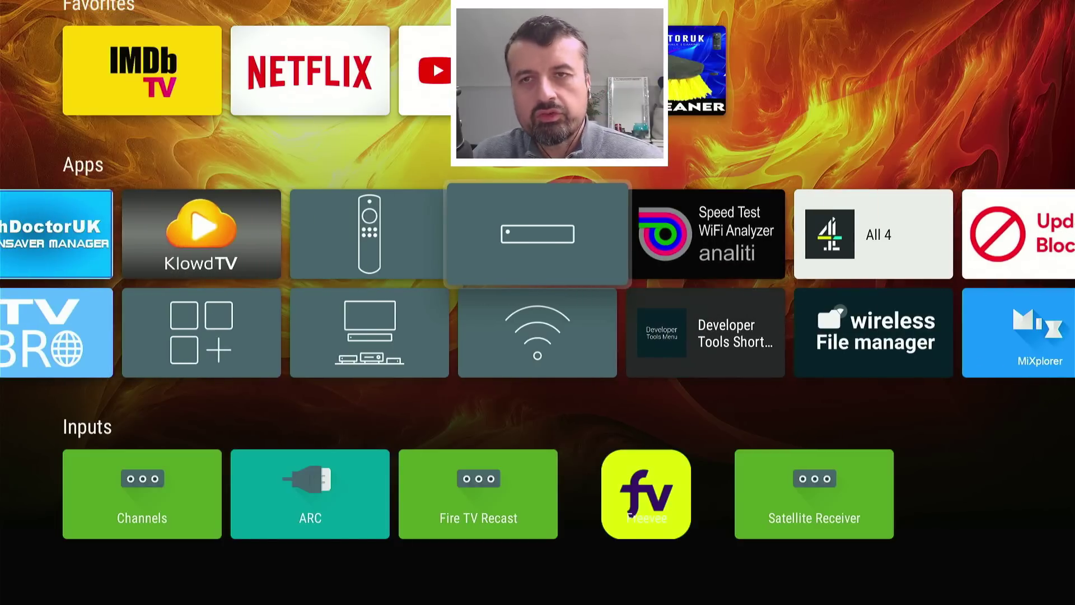
pyautogui.press('Up')
pyautogui.press('Left')
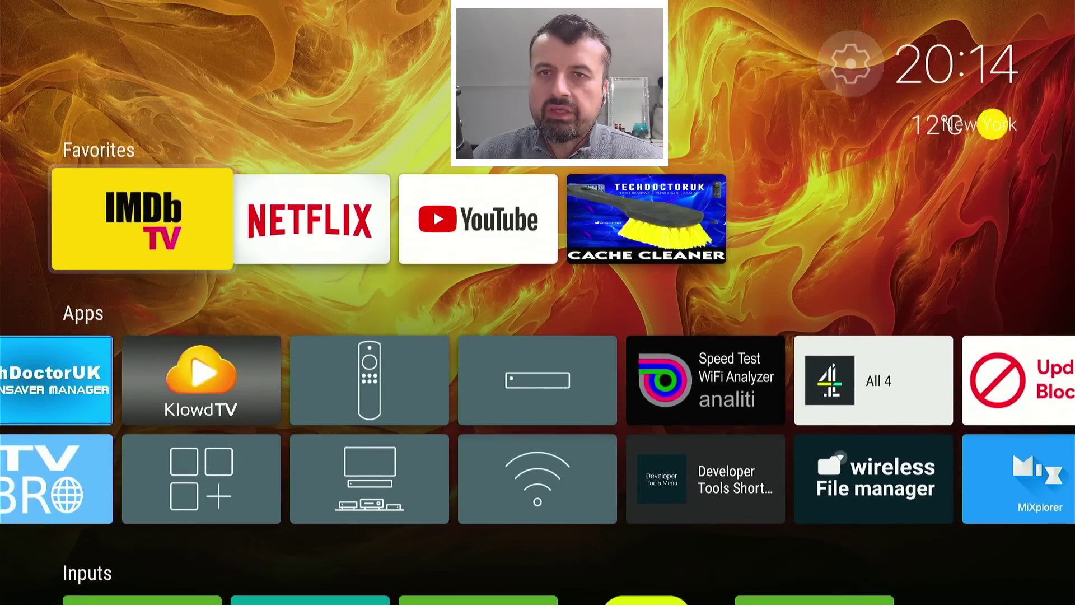
pyautogui.press('Up')
pyautogui.press('Down')
pyautogui.press('Right')
pyautogui.press('Right')
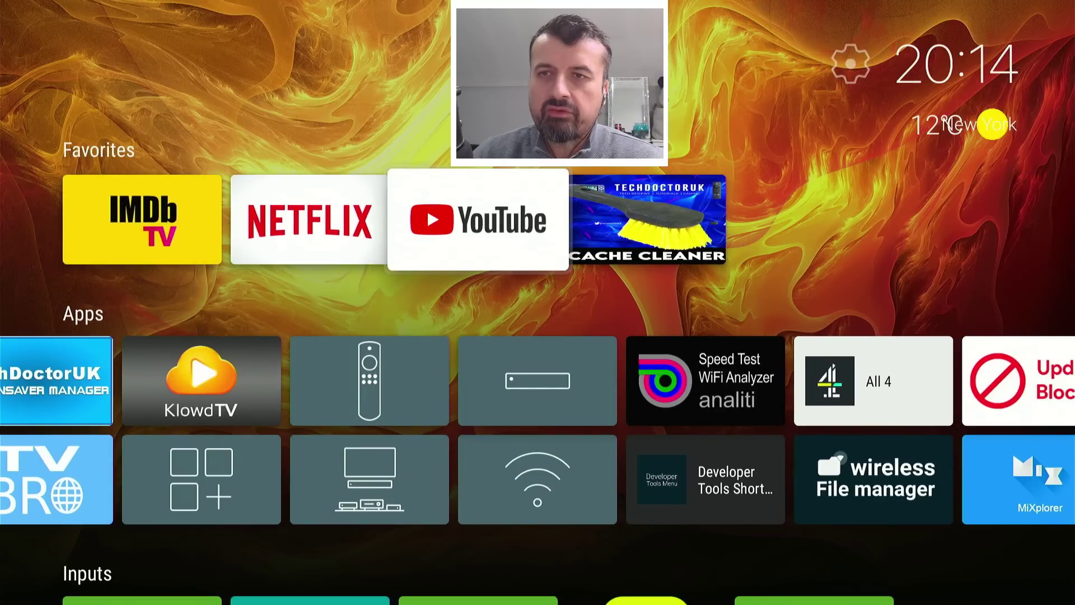
pyautogui.press('Left')
pyautogui.press('Down')
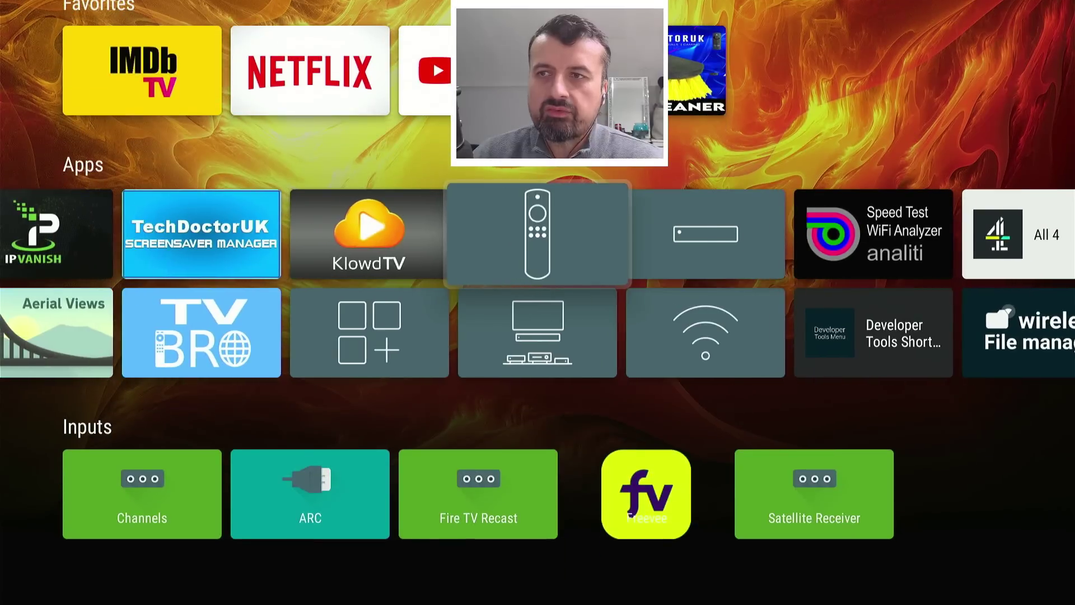
pyautogui.press('Left')
pyautogui.press('Left')
pyautogui.press('Left')
pyautogui.press('Left')
pyautogui.press('Left')
pyautogui.press('Left')
pyautogui.press('Left')
pyautogui.press('Up')
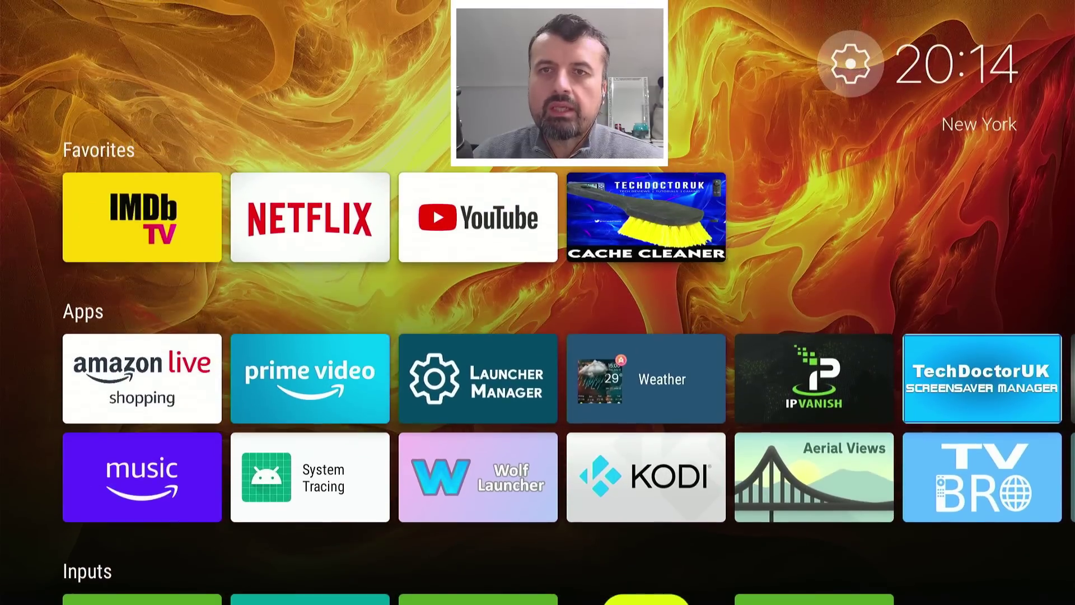
pyautogui.press('Return')
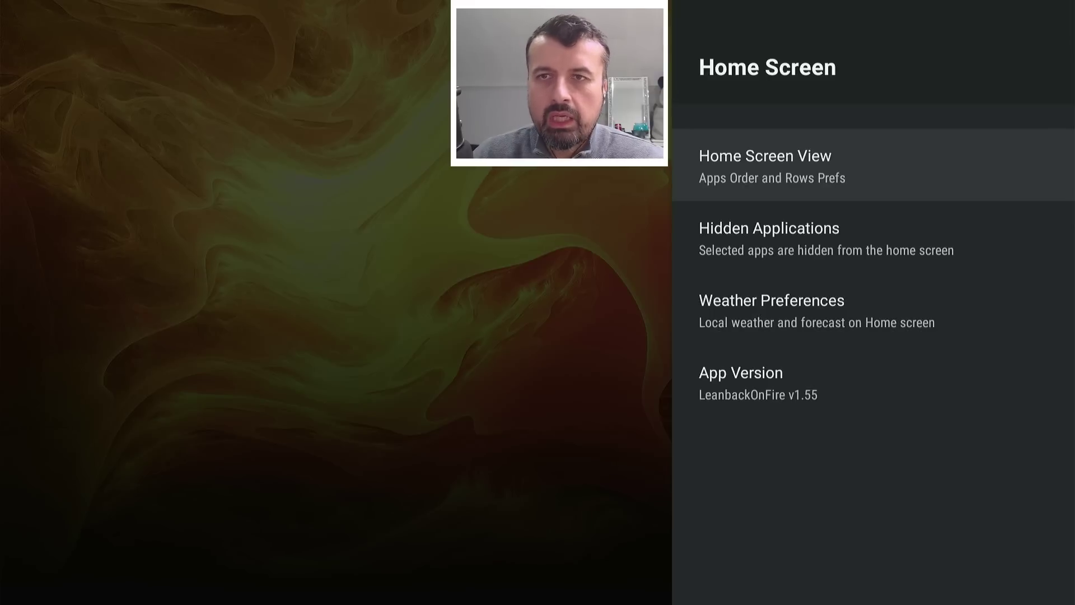
# Start Choose Wallpaper under Home Screen View > Default Wallpaper and allow storage access
pyautogui.press('Return')
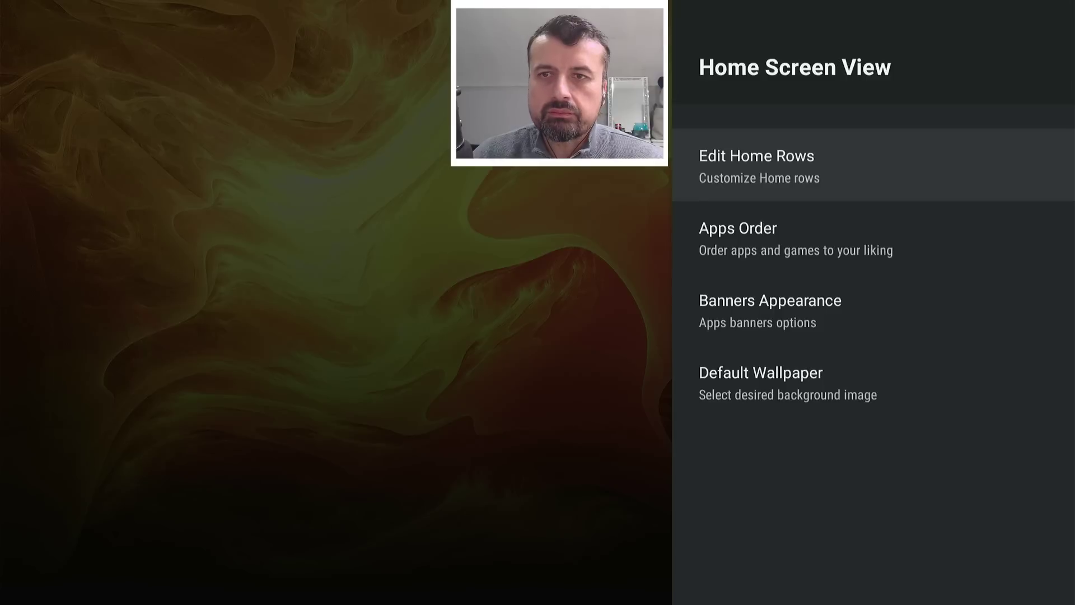
pyautogui.press('Down')
pyautogui.press('Down')
pyautogui.press('Down')
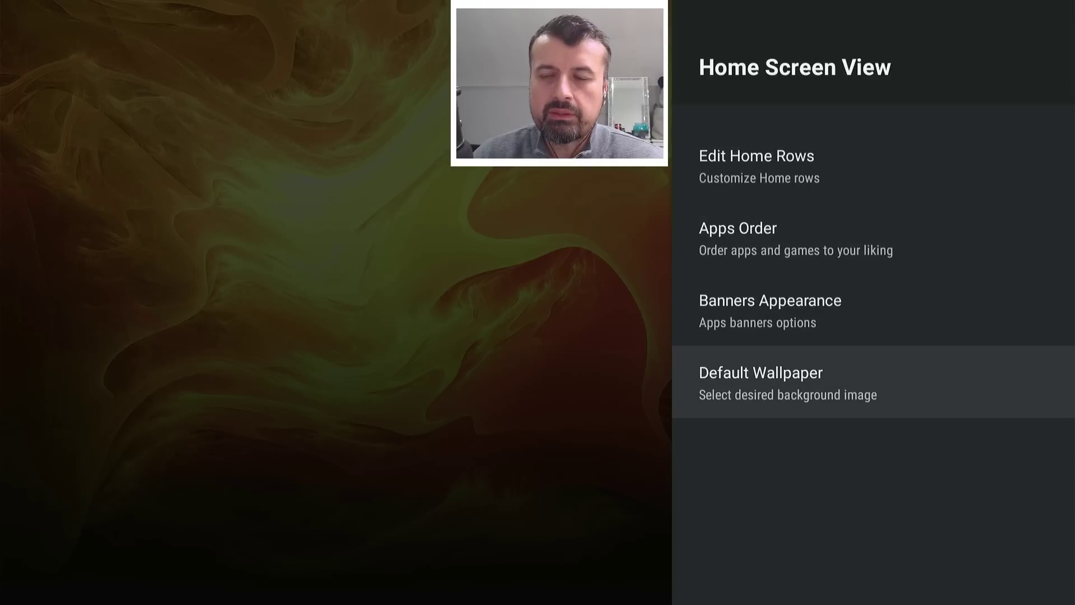
pyautogui.press('Return')
pyautogui.press('Return')
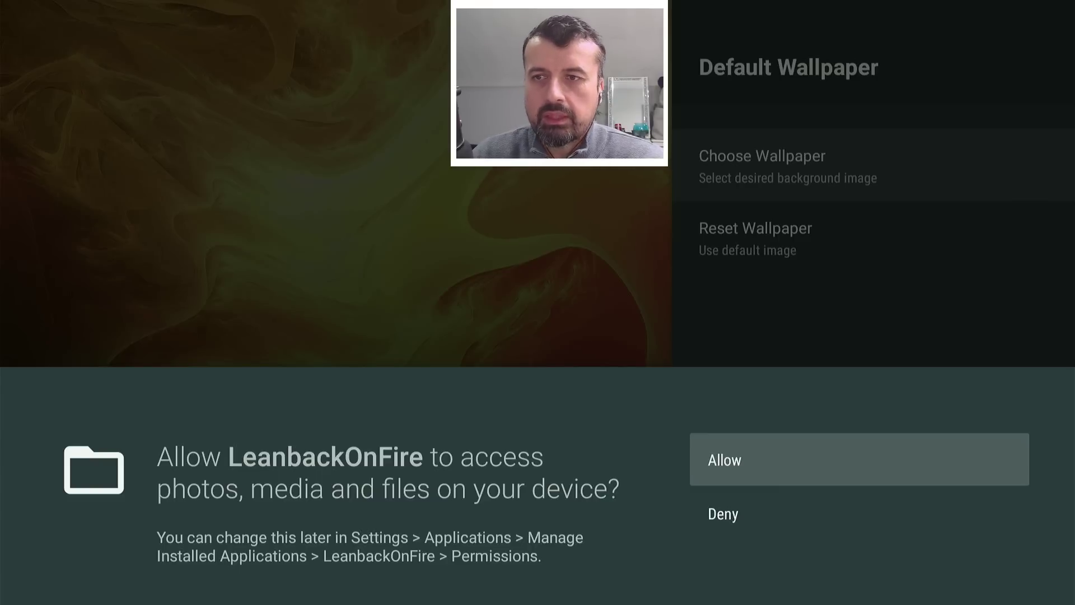
pyautogui.press('Return')
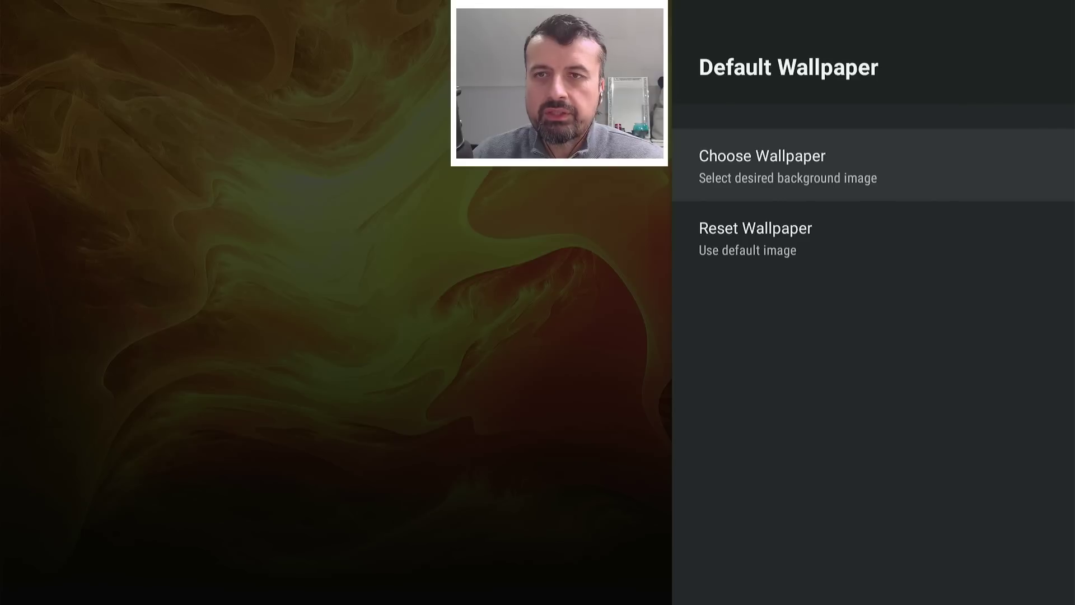
pyautogui.press('Down')
pyautogui.press('Up')
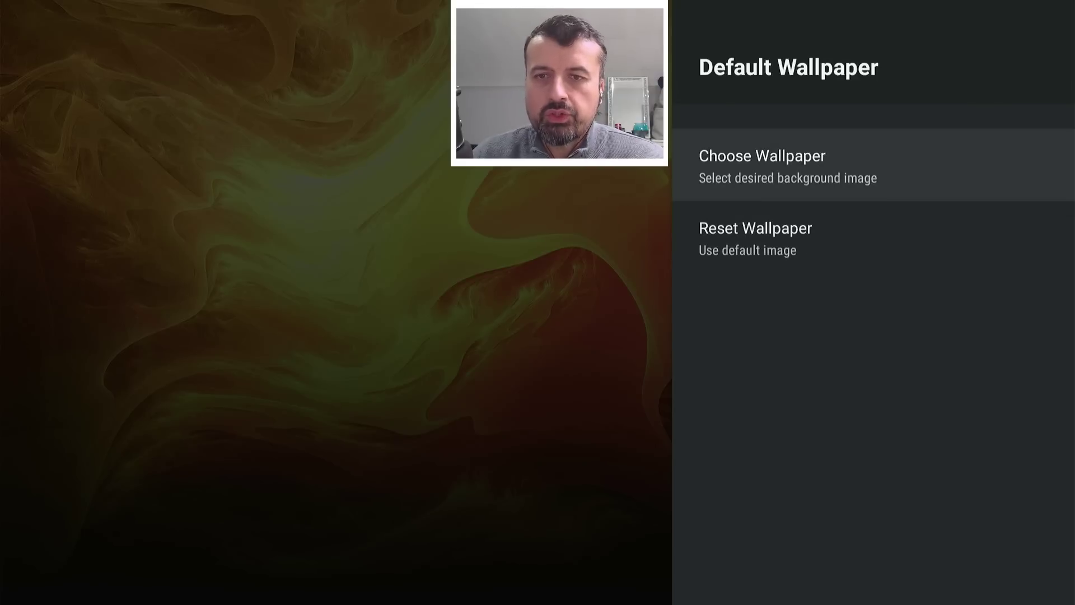
# Pick wallpaperflare.com_wallpaper.jpg from the Downloader folder as the background
pyautogui.press('Return')
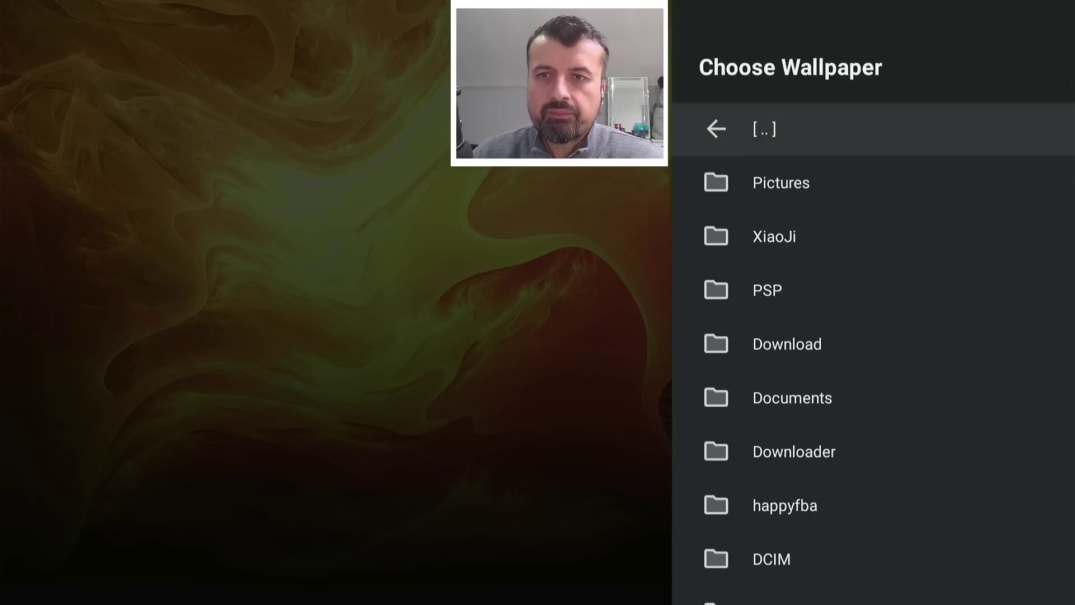
pyautogui.press('Down')
pyautogui.press('Down')
pyautogui.press('Down')
pyautogui.press('Down')
pyautogui.press('Down')
pyautogui.press('Down')
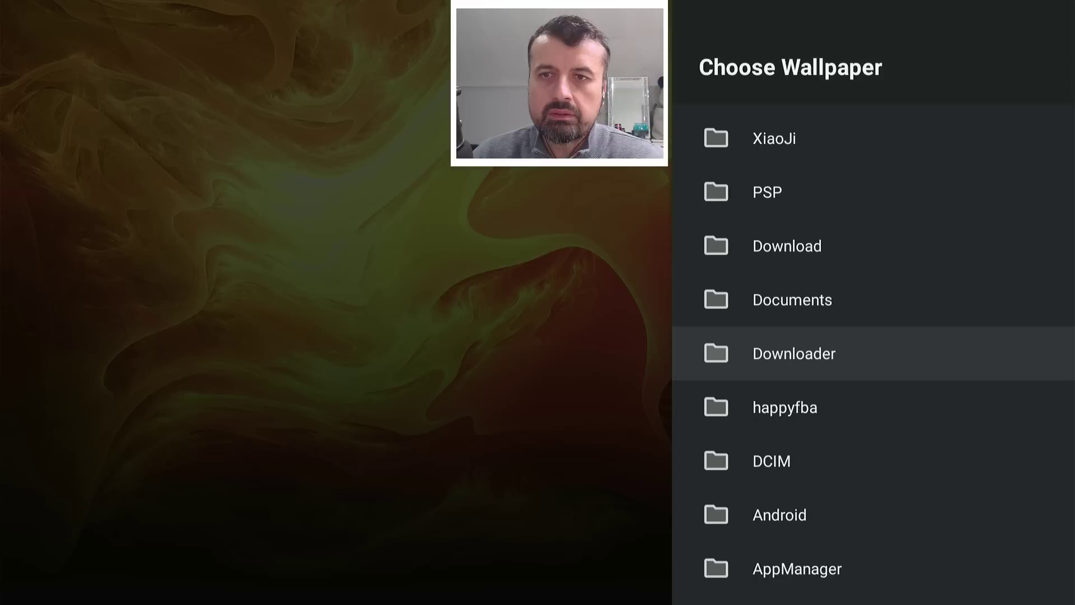
pyautogui.press('Return')
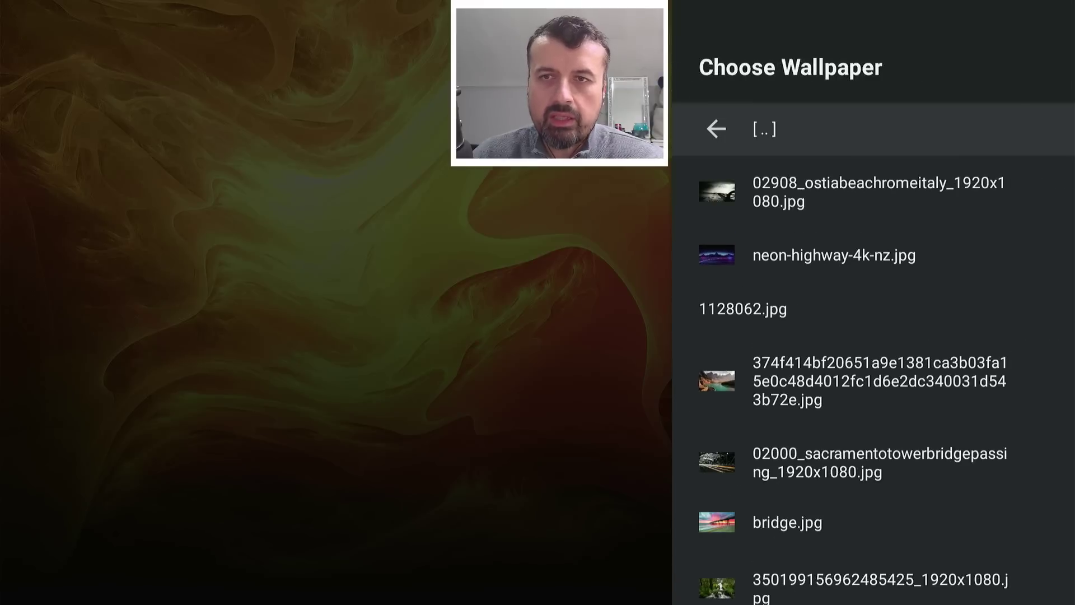
pyautogui.press('Down')
pyautogui.press('Down')
pyautogui.press('Down')
pyautogui.press('Down')
pyautogui.press('Down')
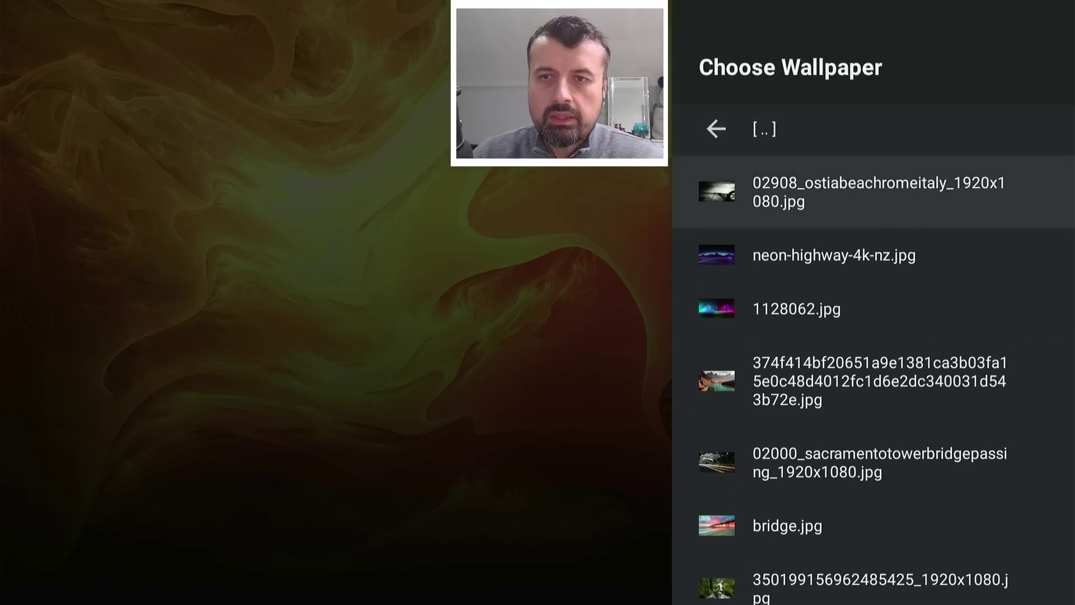
pyautogui.press('Down')
pyautogui.press('Down')
pyautogui.press('Down')
pyautogui.press('Down')
pyautogui.press('Down')
pyautogui.press('Down')
pyautogui.press('Down')
pyautogui.press('Up')
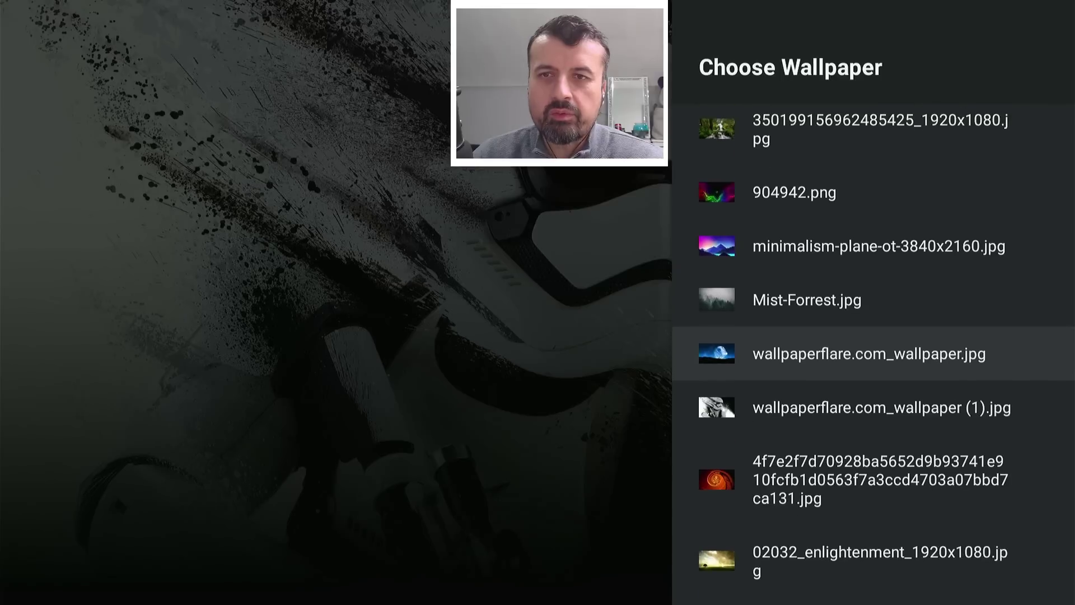
pyautogui.press('Escape')
pyautogui.press('Escape')
pyautogui.press('Escape')
pyautogui.press('Escape')
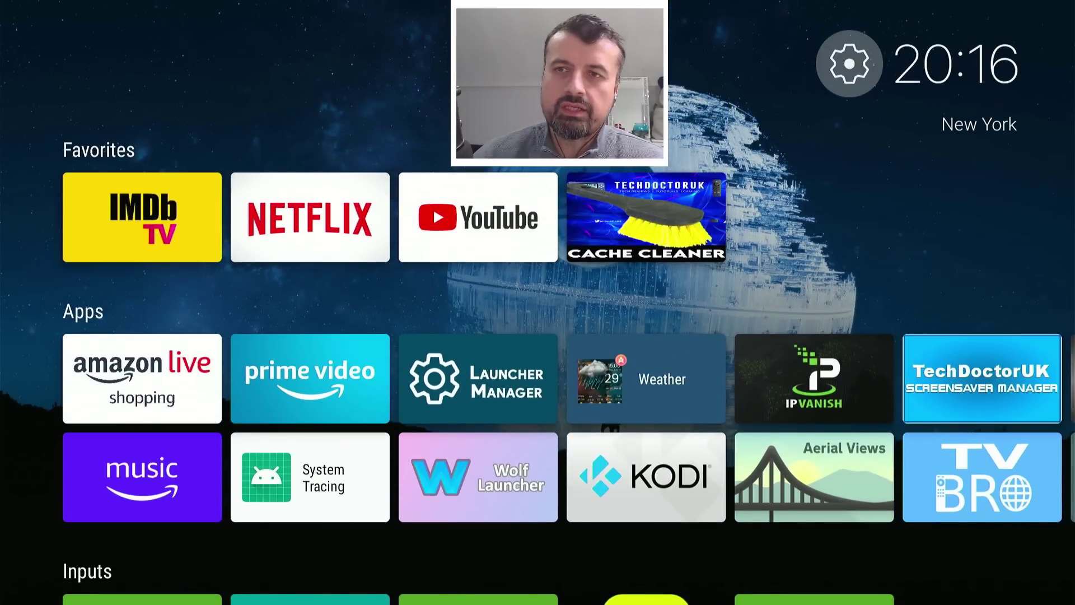
pyautogui.press('Down')
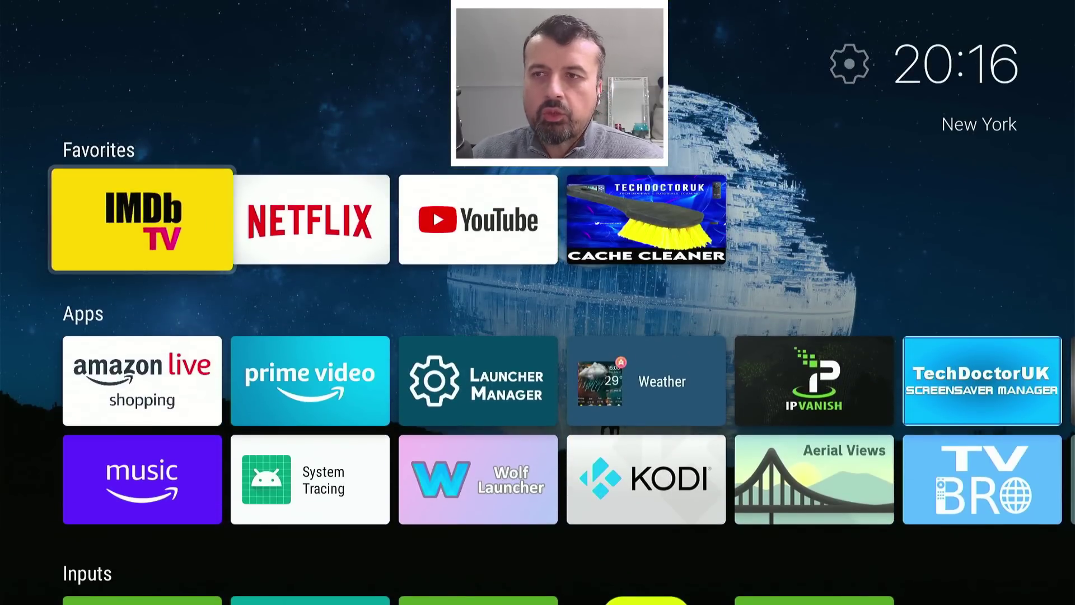
pyautogui.press('Down')
pyautogui.press('Right')
pyautogui.press('Right')
pyautogui.press('Left')
pyautogui.press('Left')
pyautogui.press('Up')
pyautogui.press('Up')
pyautogui.press('Down')
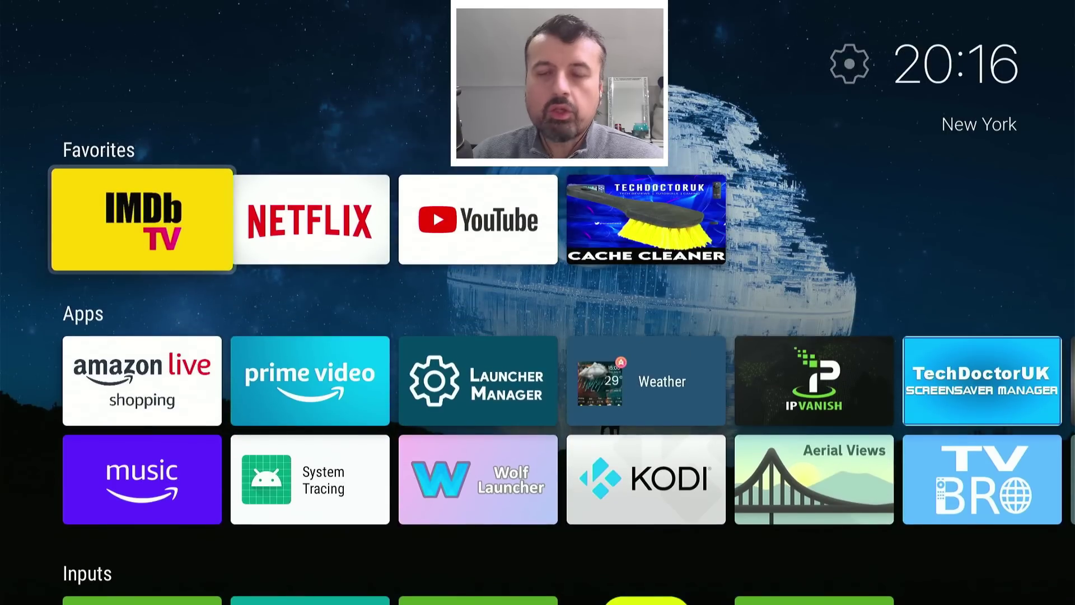
pyautogui.press('Up')
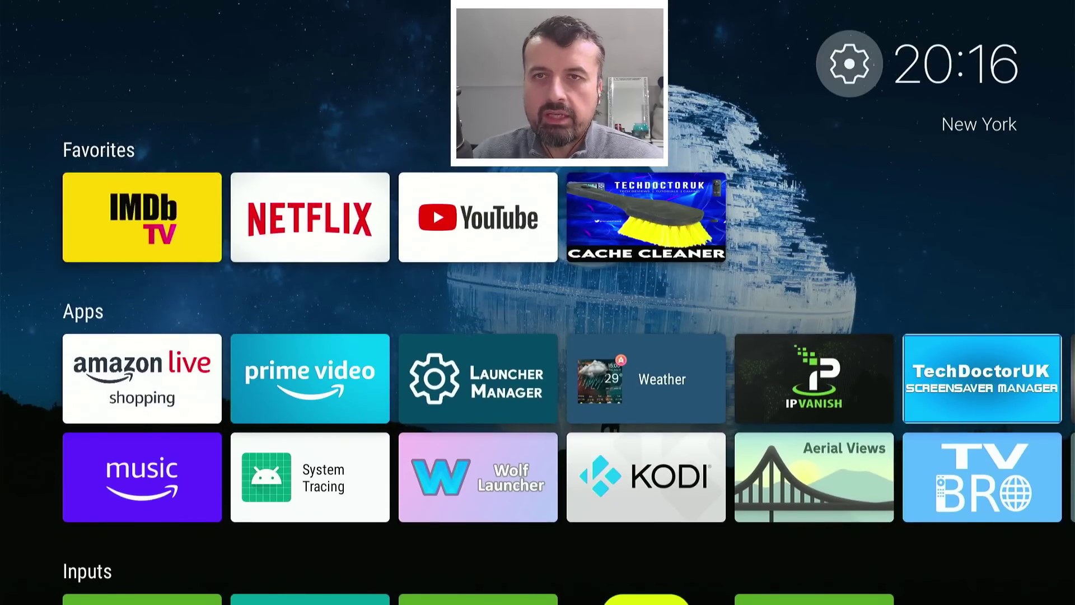
# Open Banners Appearance under the launcher's Home Screen View settings
pyautogui.press('Return')
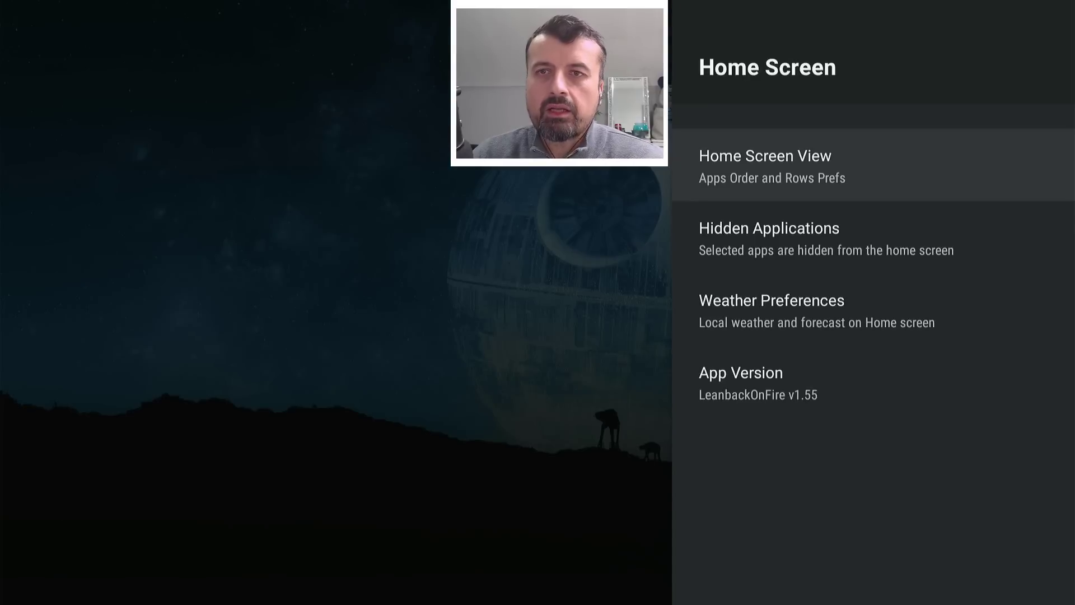
pyautogui.press('Return')
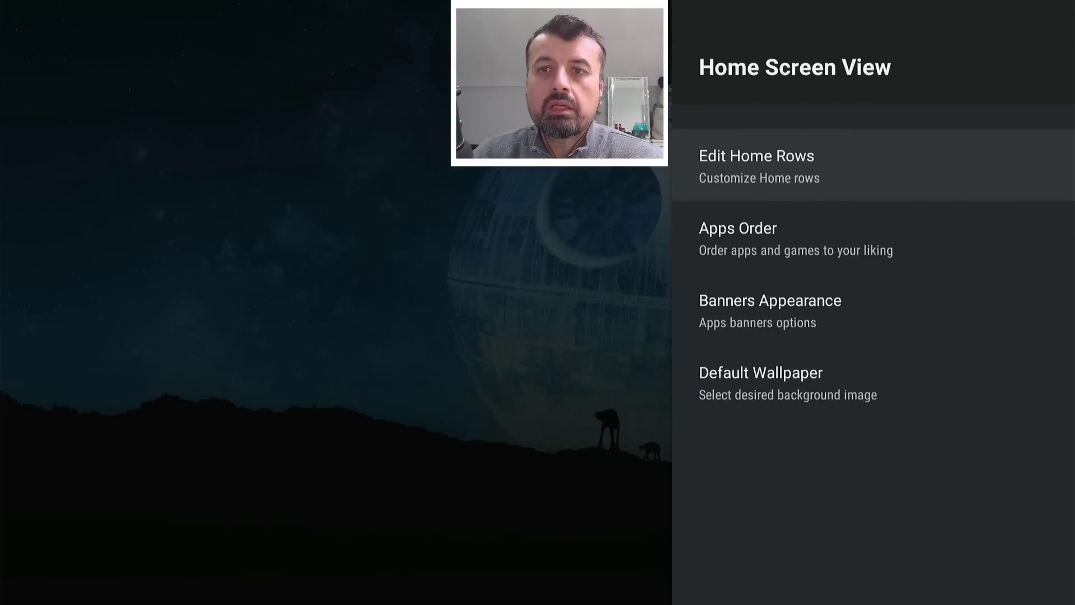
pyautogui.press('Down')
pyautogui.press('Down')
pyautogui.press('Return')
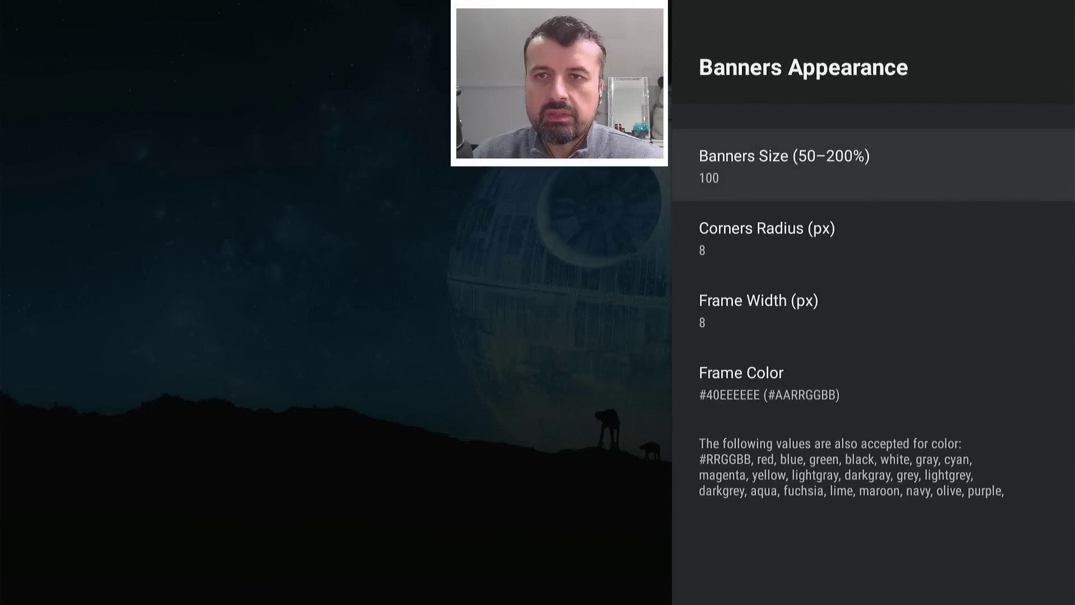
# Change Banners Size from 100 to 80 with the on-screen keyboard
pyautogui.press('Return')
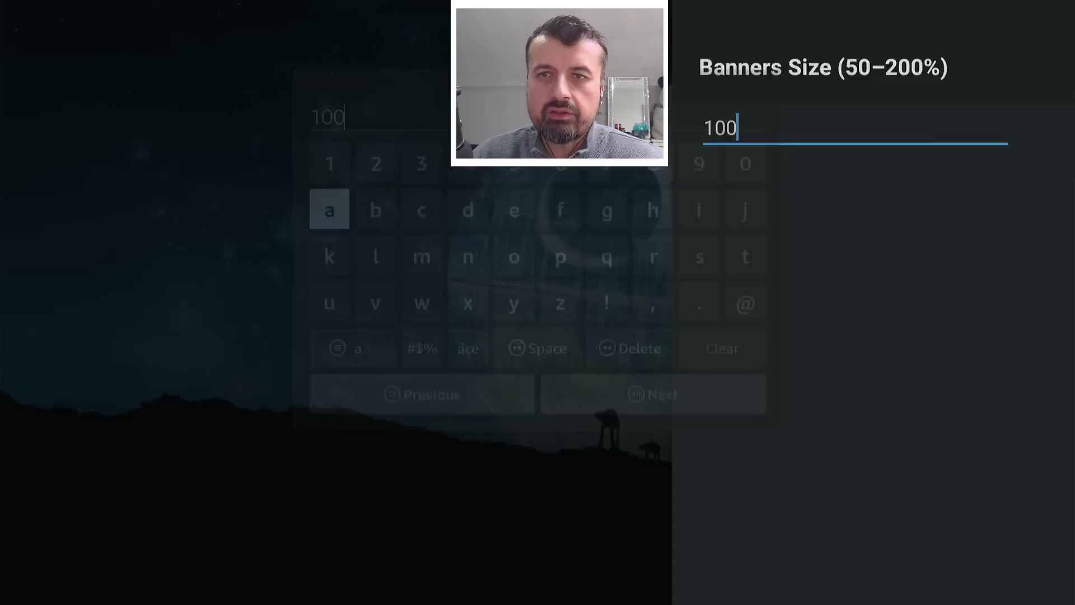
pyautogui.press('Down')
pyautogui.press('Down')
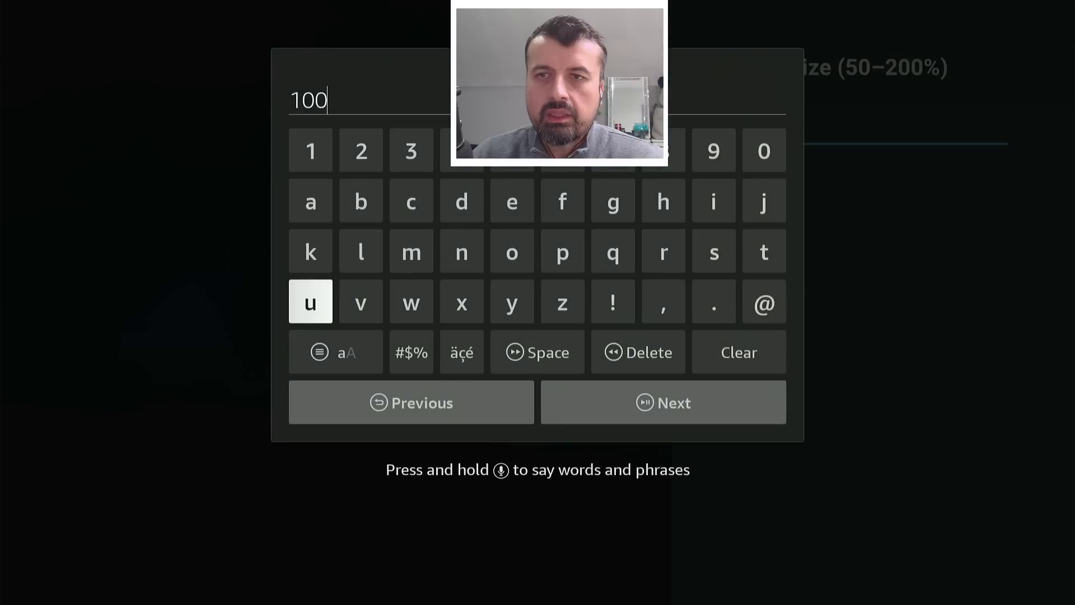
pyautogui.press('Right')
pyautogui.press('Right')
pyautogui.press('Right')
pyautogui.press('Right')
pyautogui.press('Right')
pyautogui.press('Right')
pyautogui.press('Down')
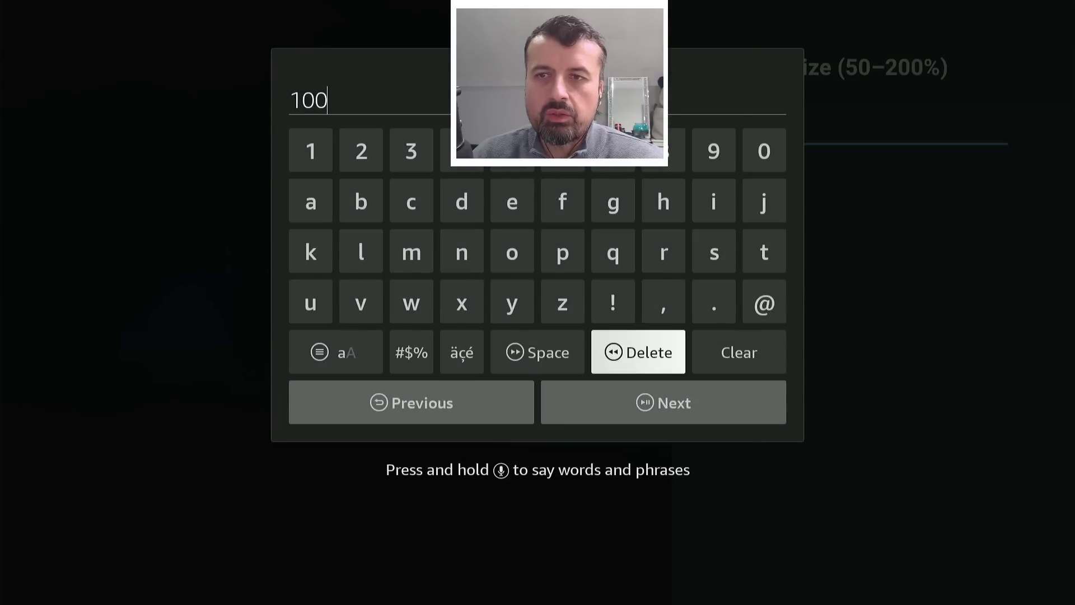
pyautogui.press('Return')
pyautogui.press('Return')
pyautogui.press('Return')
pyautogui.press('Up')
pyautogui.press('Up')
pyautogui.press('Up')
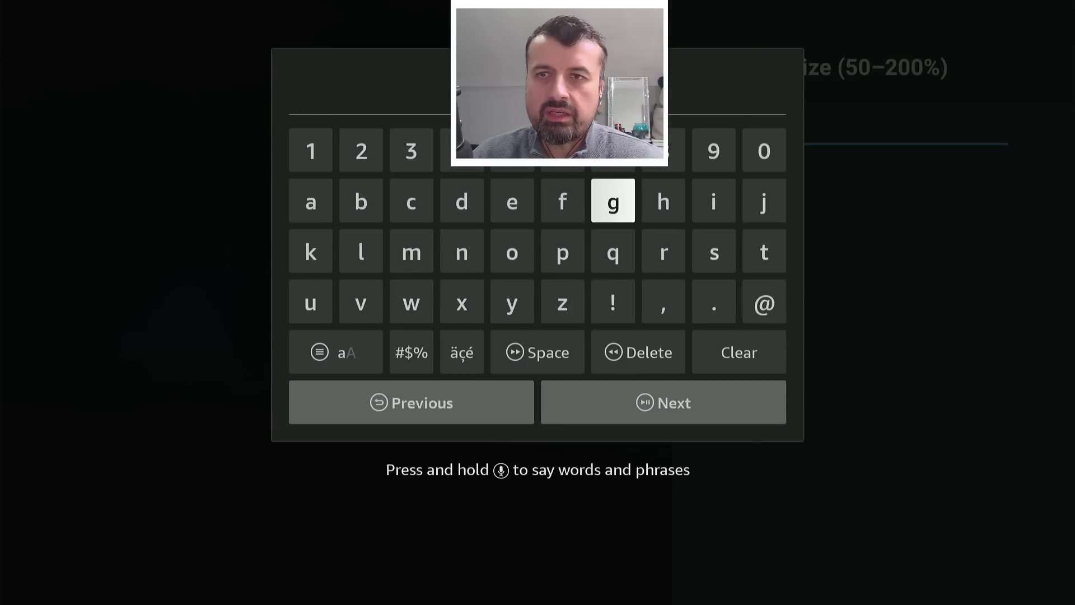
pyautogui.press('Return')
pyautogui.press('Right')
pyautogui.press('Right')
pyautogui.press('Right')
pyautogui.press('Down')
pyautogui.press('Down')
pyautogui.press('Down')
pyautogui.press('Left')
pyautogui.press('Return')
pyautogui.press('Up')
pyautogui.press('Up')
pyautogui.press('Up')
pyautogui.press('Up')
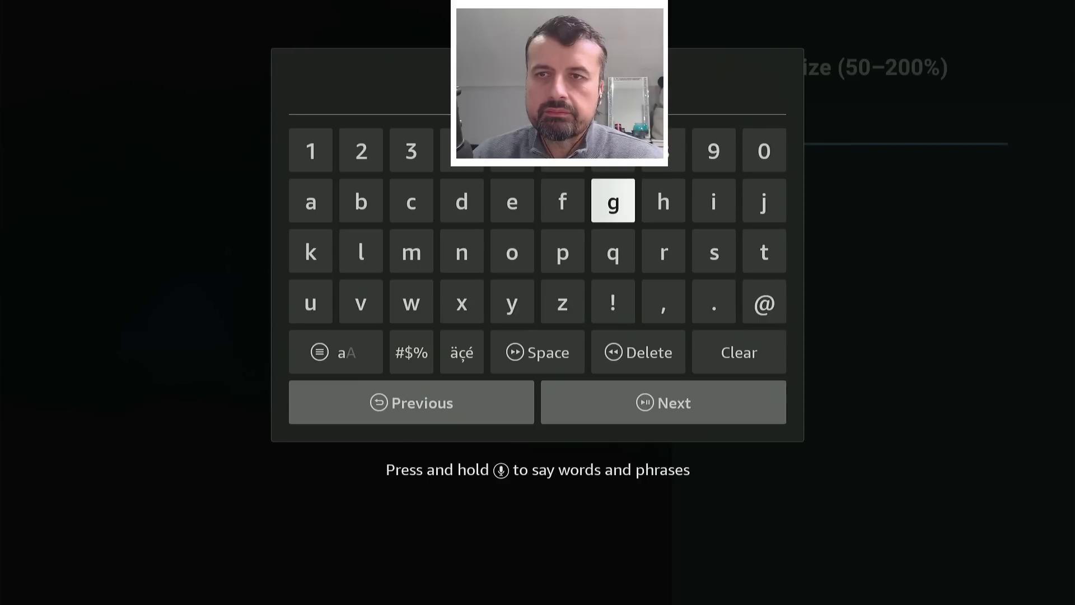
pyautogui.press('Right')
pyautogui.press('Return')
pyautogui.press('Right')
pyautogui.press('Right')
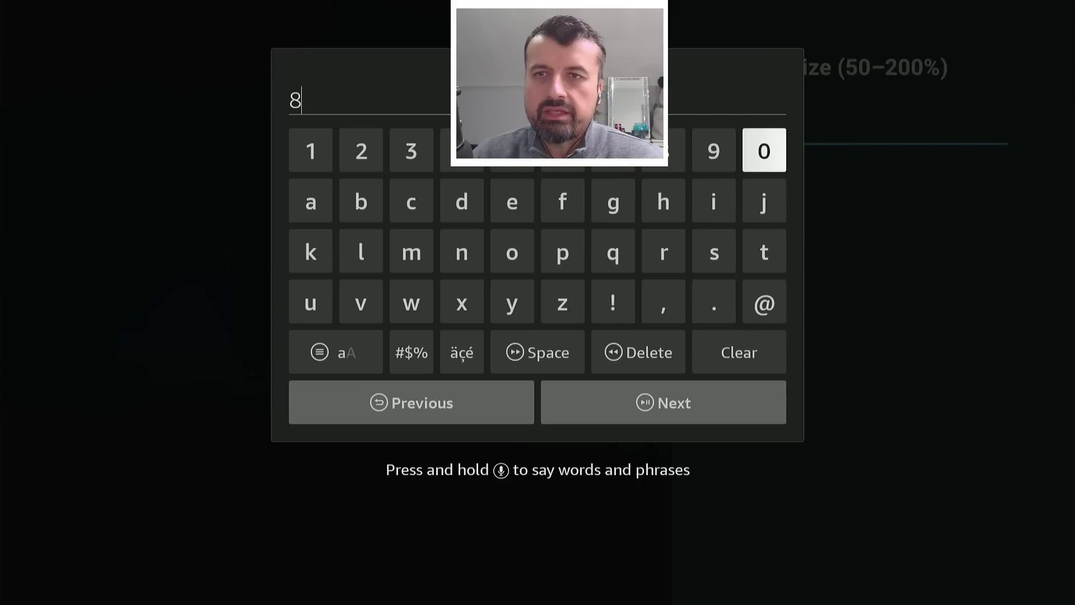
pyautogui.press('Return')
pyautogui.press('Down')
pyautogui.press('Down')
pyautogui.press('Down')
pyautogui.press('Down')
pyautogui.press('Down')
pyautogui.press('Return')
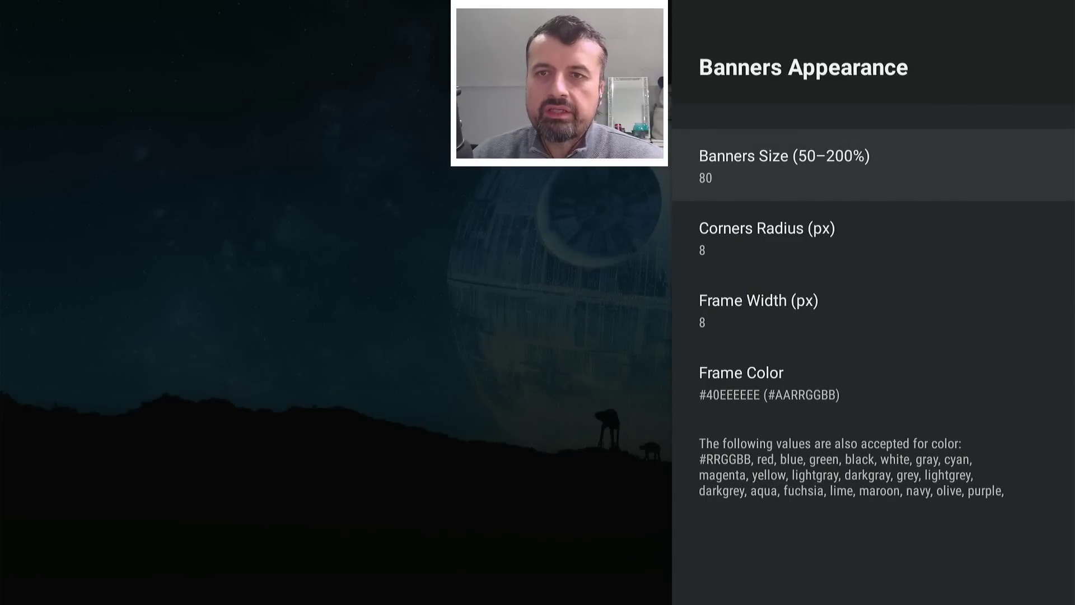
# Change Corners Radius from 8 to 20 px and confirm
pyautogui.press('Down')
pyautogui.press('Return')
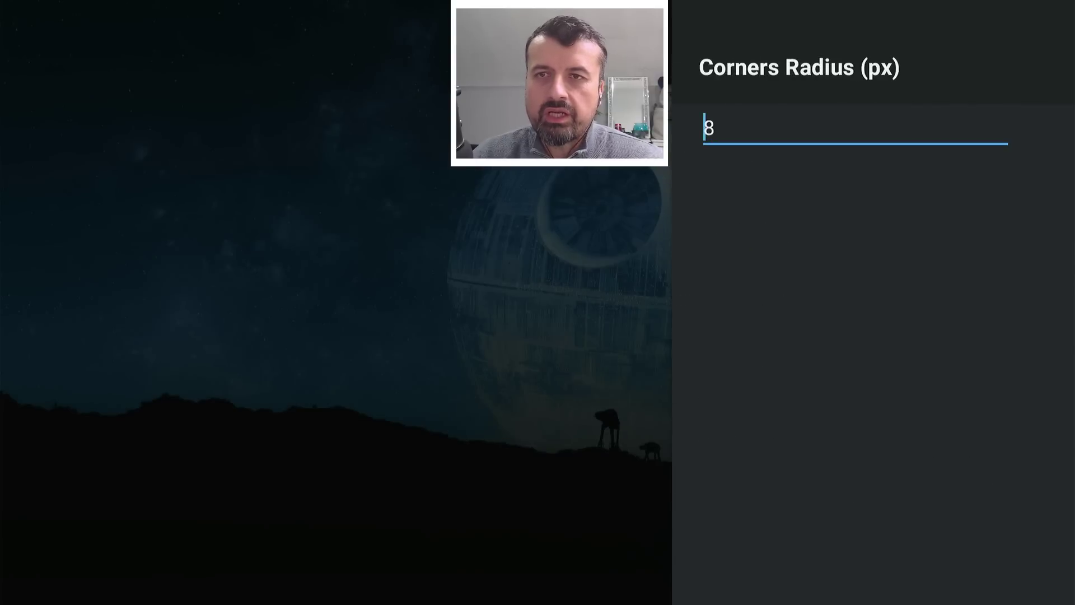
pyautogui.press('Down')
pyautogui.press('Down')
pyautogui.press('Down')
pyautogui.press('Right')
pyautogui.press('Right')
pyautogui.press('Right')
pyautogui.press('Right')
pyautogui.press('Right')
pyautogui.press('Left')
pyautogui.press('Return')
pyautogui.press('Left')
pyautogui.press('Left')
pyautogui.press('Left')
pyautogui.press('Up')
pyautogui.press('Up')
pyautogui.press('Up')
pyautogui.press('Up')
pyautogui.press('Left')
pyautogui.press('Return')
pyautogui.press('Left')
pyautogui.press('Left')
pyautogui.press('Return')
pyautogui.press('Down')
pyautogui.press('Down')
pyautogui.press('Down')
pyautogui.press('Down')
pyautogui.press('Down')
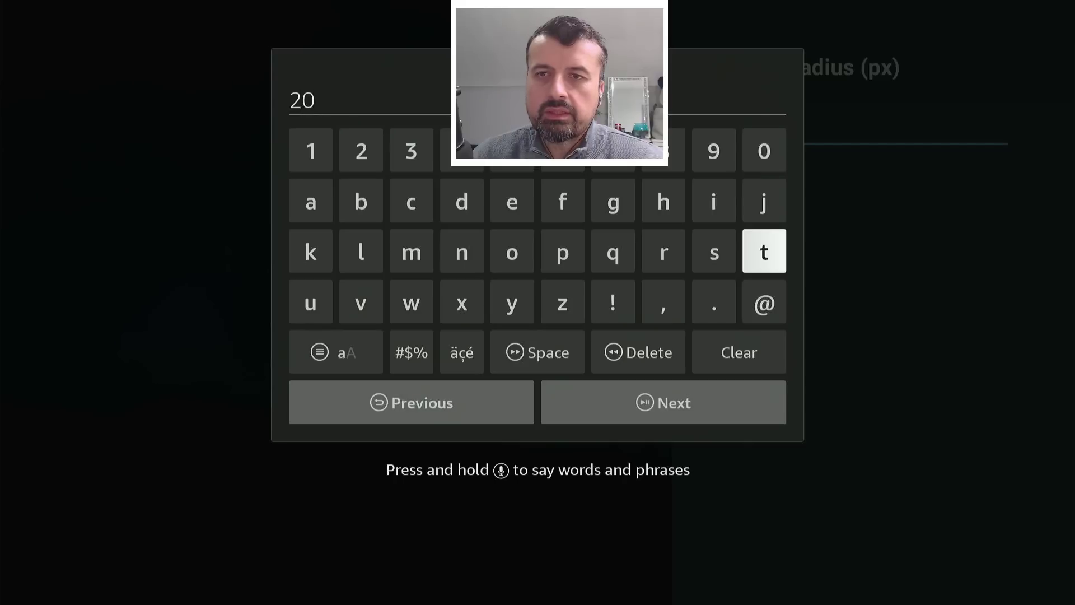
pyautogui.press('Return')
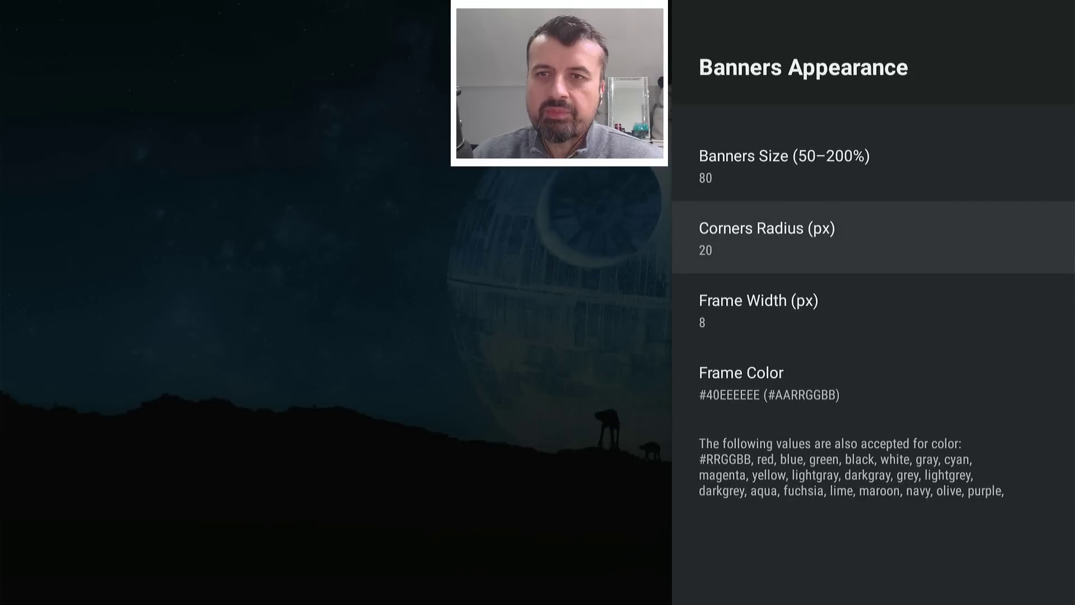
# Back out of the banner settings to the home screen and browse the Apps rows
pyautogui.press('Escape')
pyautogui.press('Escape')
pyautogui.press('Escape')
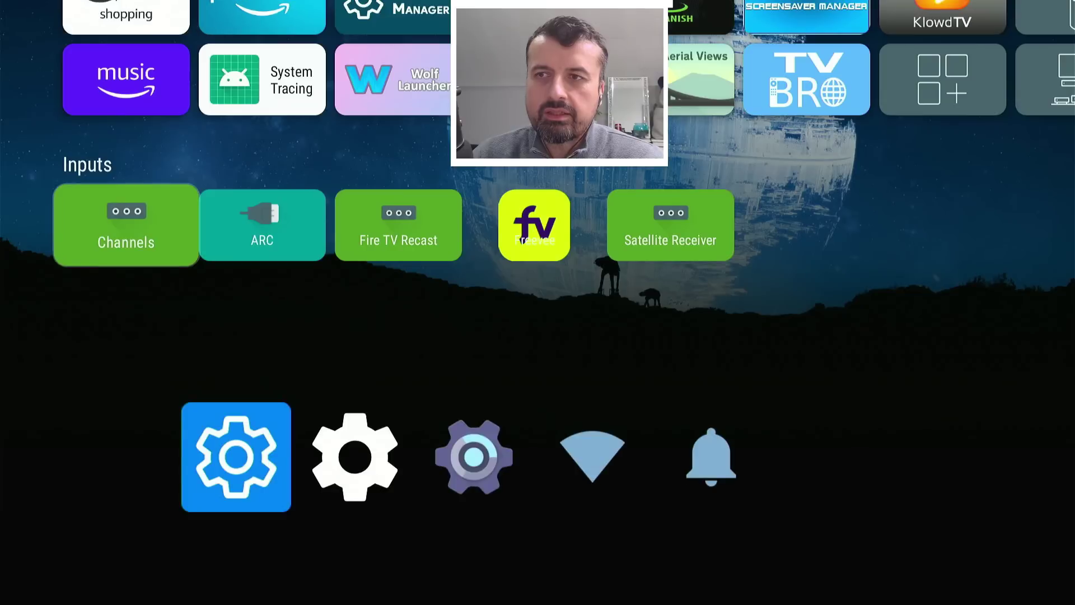
pyautogui.press('Escape')
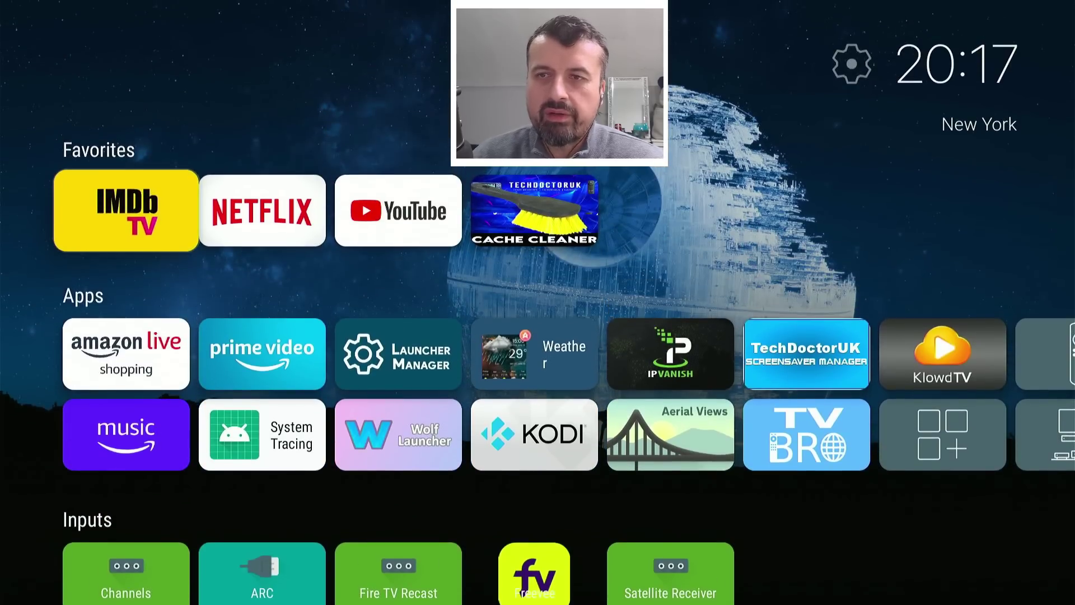
pyautogui.press('Down')
pyautogui.press('Down')
pyautogui.press('Up')
pyautogui.press('Up')
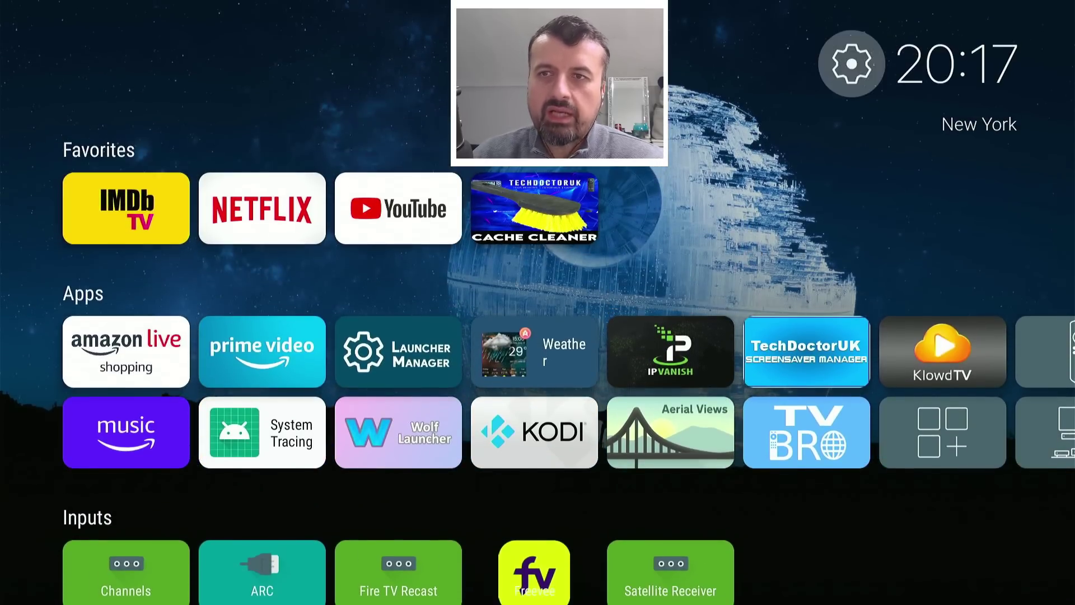
pyautogui.press('Down')
pyautogui.press('Right')
pyautogui.press('Right')
pyautogui.press('Right')
pyautogui.press('Right')
pyautogui.press('Right')
pyautogui.press('Right')
pyautogui.press('Right')
pyautogui.press('Right')
pyautogui.press('Right')
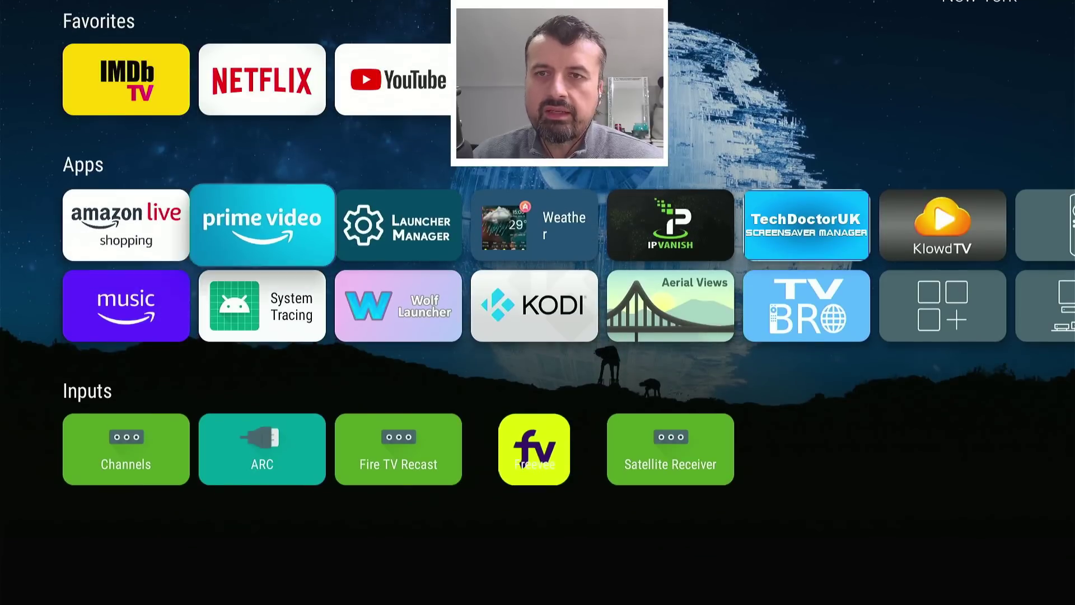
pyautogui.press('Right')
pyautogui.press('Right')
pyautogui.press('Right')
pyautogui.press('Right')
pyautogui.press('Right')
pyautogui.press('Right')
pyautogui.press('Right')
pyautogui.press('Right')
pyautogui.press('Right')
pyautogui.press('Right')
pyautogui.press('Right')
pyautogui.press('Right')
pyautogui.press('Right')
pyautogui.press('Right')
pyautogui.press('Right')
pyautogui.press('Right')
pyautogui.press('Right')
pyautogui.press('Right')
pyautogui.press('Right')
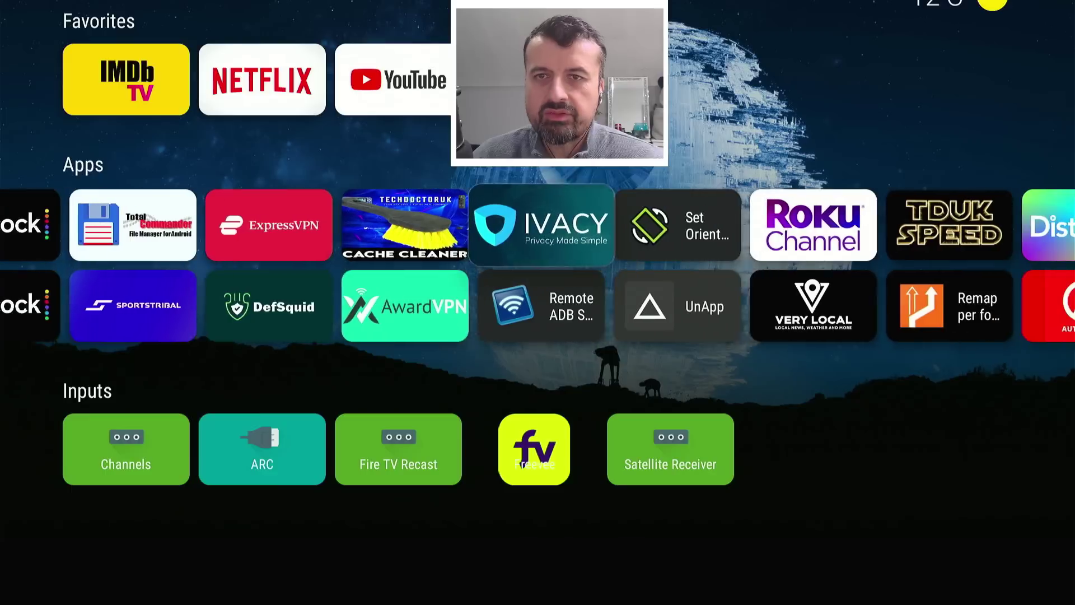
pyautogui.press('Right')
# Reorder Favorites so Netflix sits ahead of IMDb TV
pyautogui.press('Right')
pyautogui.press('Up')
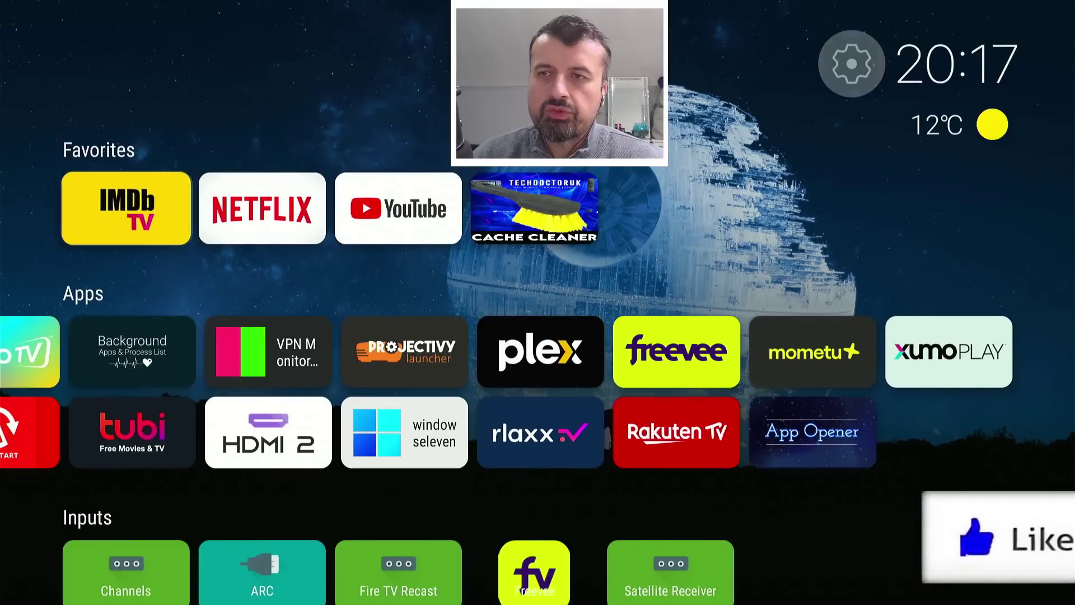
pyautogui.press('Down')
pyautogui.press('Right')
pyautogui.press('Right')
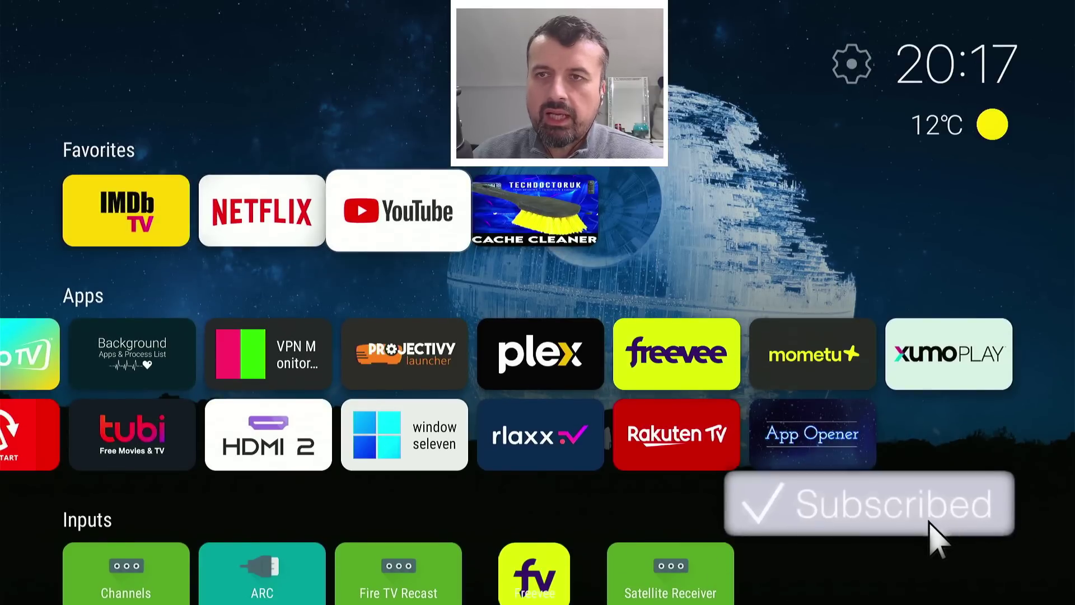
pyautogui.press('Up')
pyautogui.press('Down')
pyautogui.press('Right')
pyautogui.press('Right')
pyautogui.press('Right')
pyautogui.press('Left')
pyautogui.press('Left')
pyautogui.press('Left')
pyautogui.press('Down')
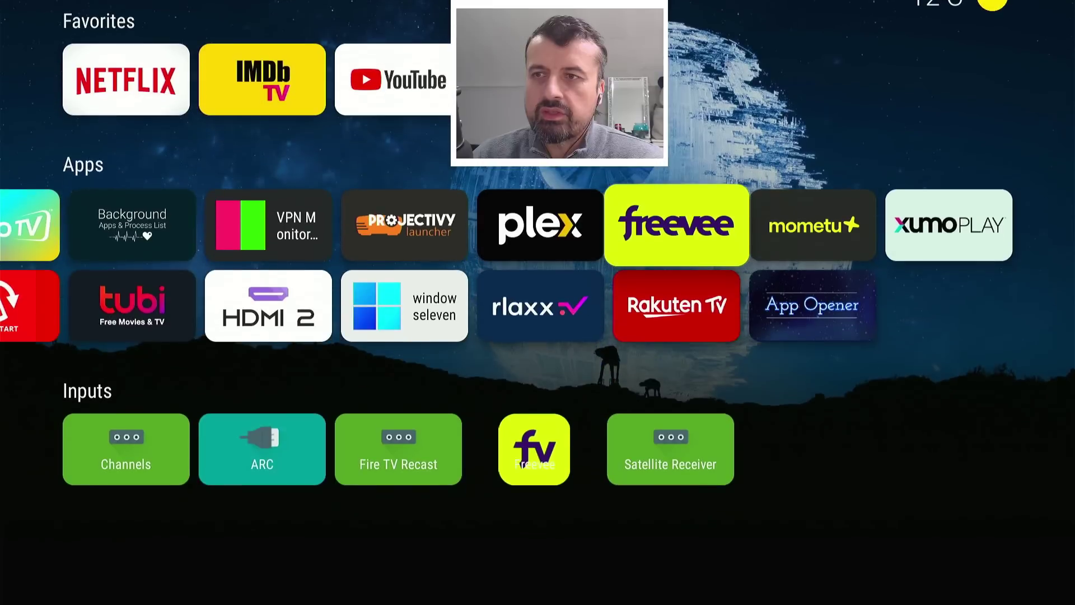
pyautogui.press('Left')
pyautogui.press('Left')
pyautogui.press('Left')
pyautogui.press('Left')
pyautogui.press('Left')
pyautogui.press('Left')
pyautogui.press('Left')
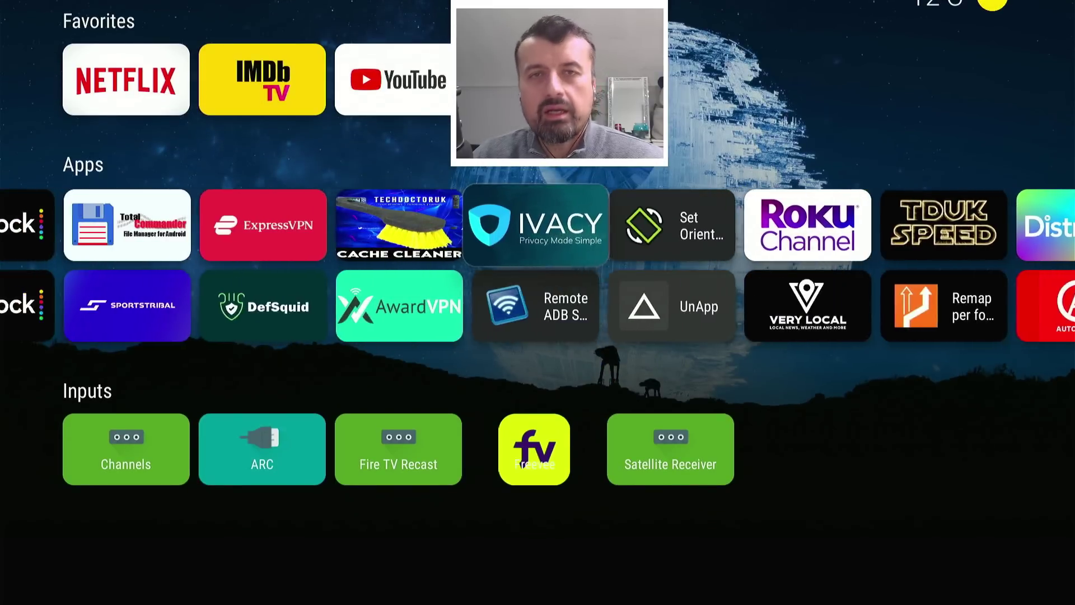
pyautogui.press('Left')
pyautogui.press('Left')
pyautogui.press('Left')
pyautogui.press('Left')
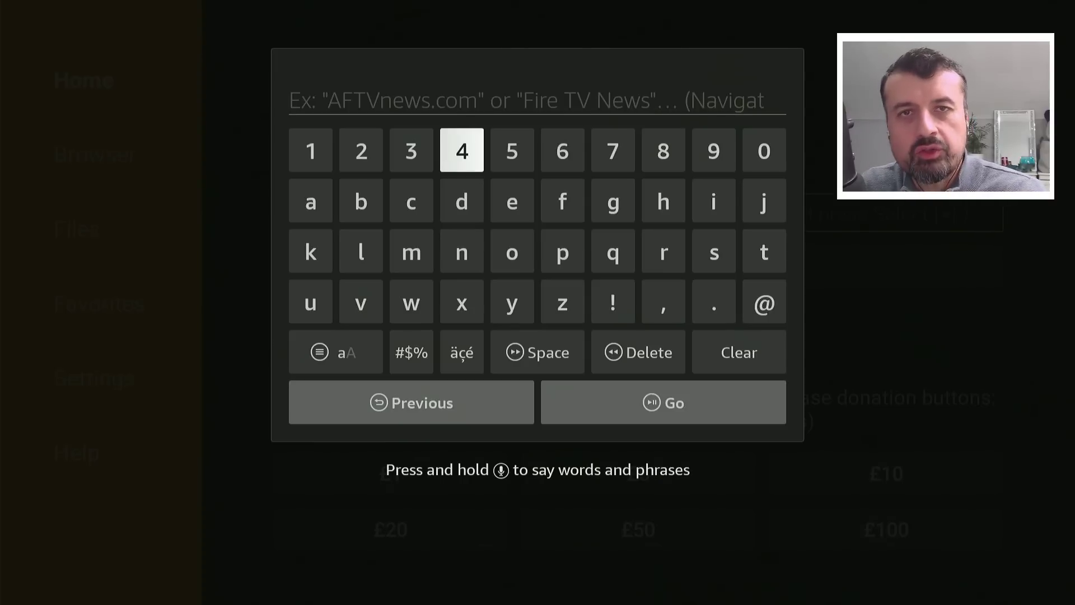
# Enter code 53402 on Downloader's keyboard and press Go to load techdoctoruk.com
pyautogui.press('Right')
pyautogui.press('Return')
pyautogui.press('Left')
pyautogui.press('Left')
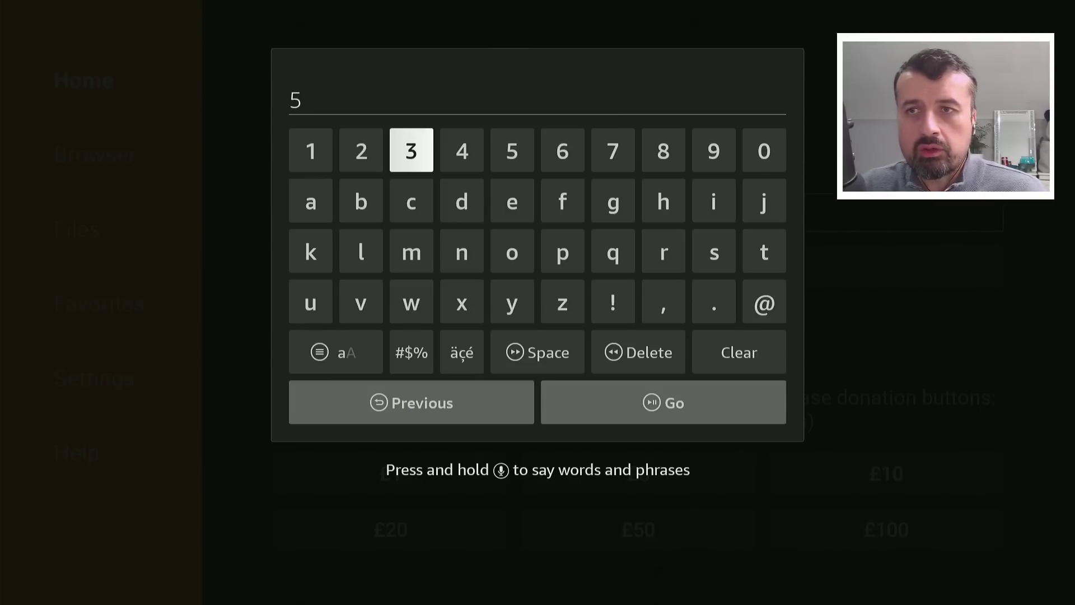
pyautogui.press('Return')
pyautogui.press('Right')
pyautogui.press('Left')
pyautogui.press('Right')
pyautogui.press('Return')
pyautogui.press('Left')
pyautogui.press('Left')
pyautogui.press('Left')
pyautogui.press('Left')
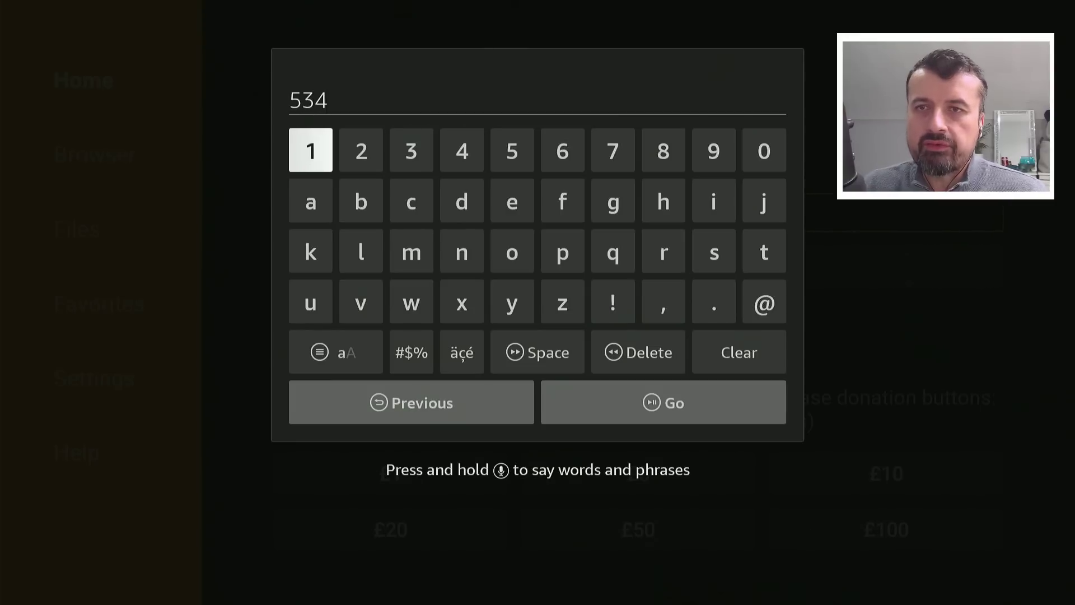
pyautogui.press('Left')
pyautogui.press('Right')
pyautogui.press('Return')
pyautogui.press('Right')
pyautogui.press('Right')
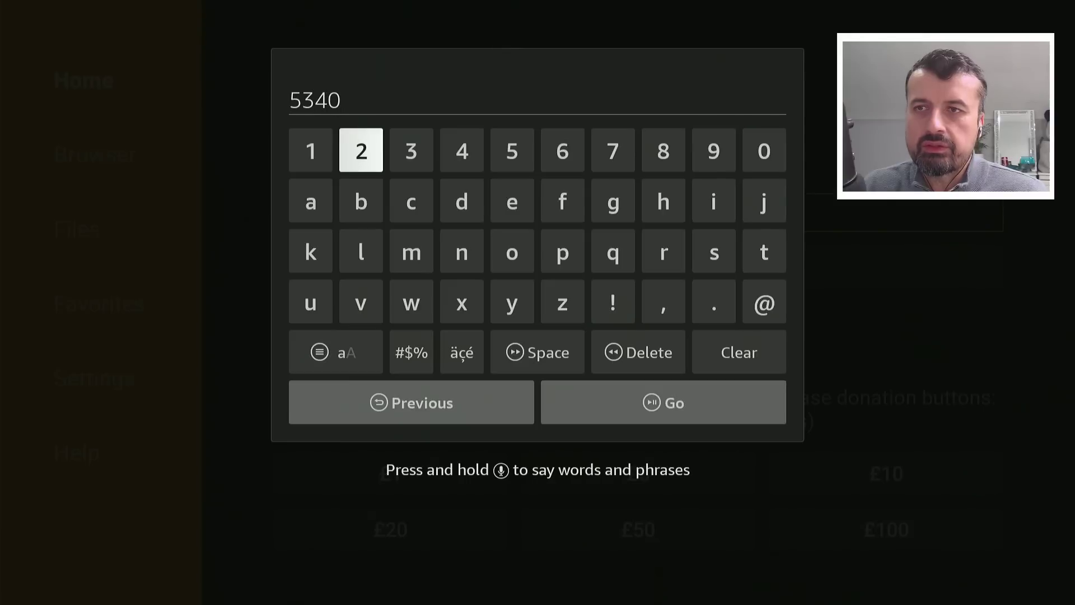
pyautogui.press('Return')
pyautogui.press('Down')
pyautogui.press('Down')
pyautogui.press('Down')
pyautogui.press('Down')
pyautogui.press('Right')
pyautogui.press('Return')
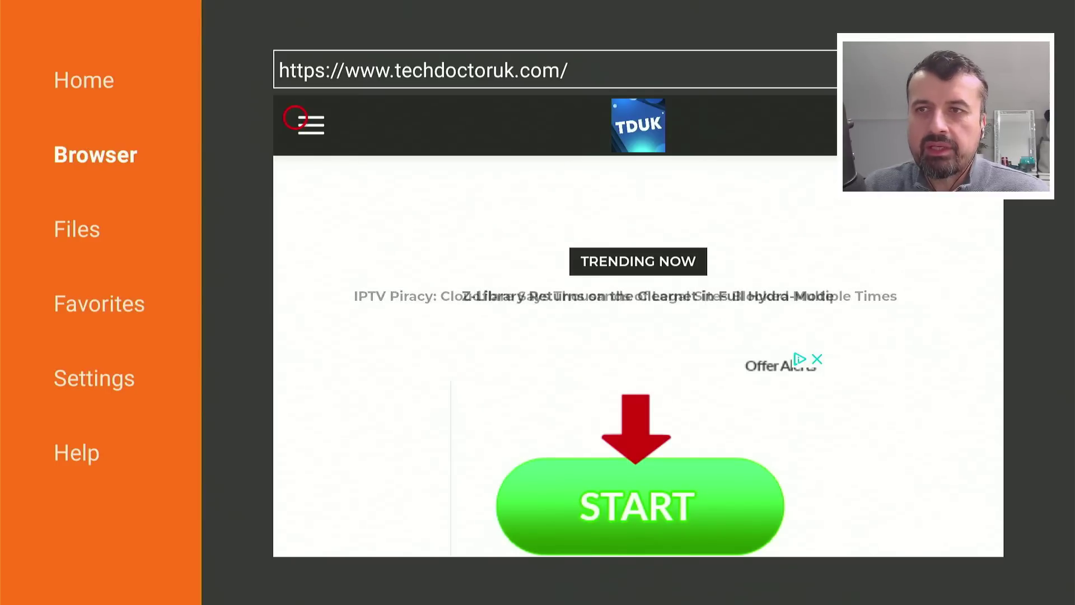
# Open the site menu to the Leanback on Fire article and scroll to Software Needed
pyautogui.click(295, 117)
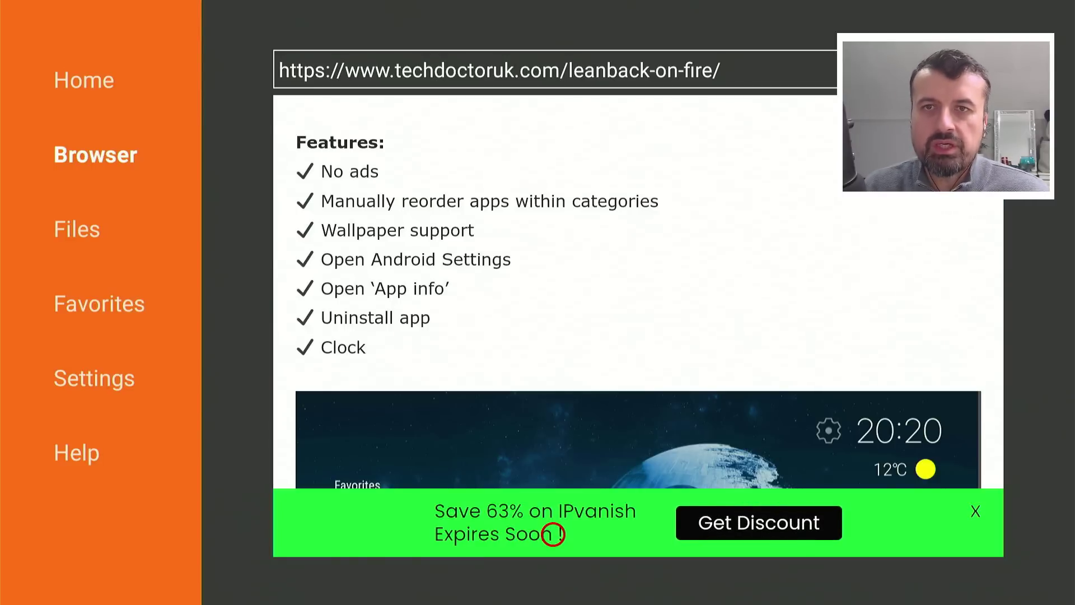
pyautogui.scroll(-1, 553, 534)
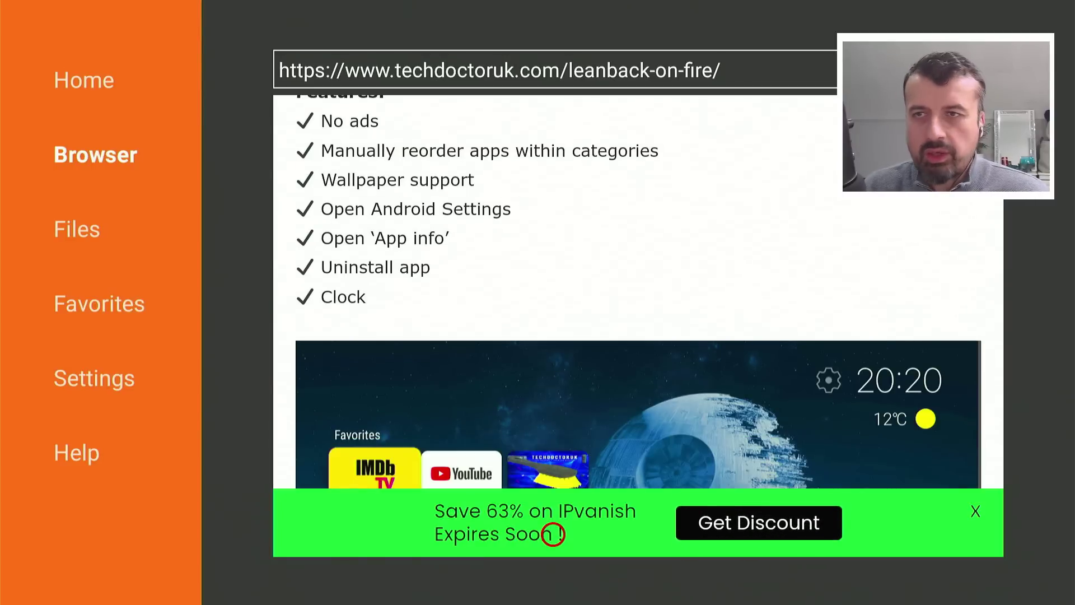
pyautogui.scroll(-6, 553, 534)
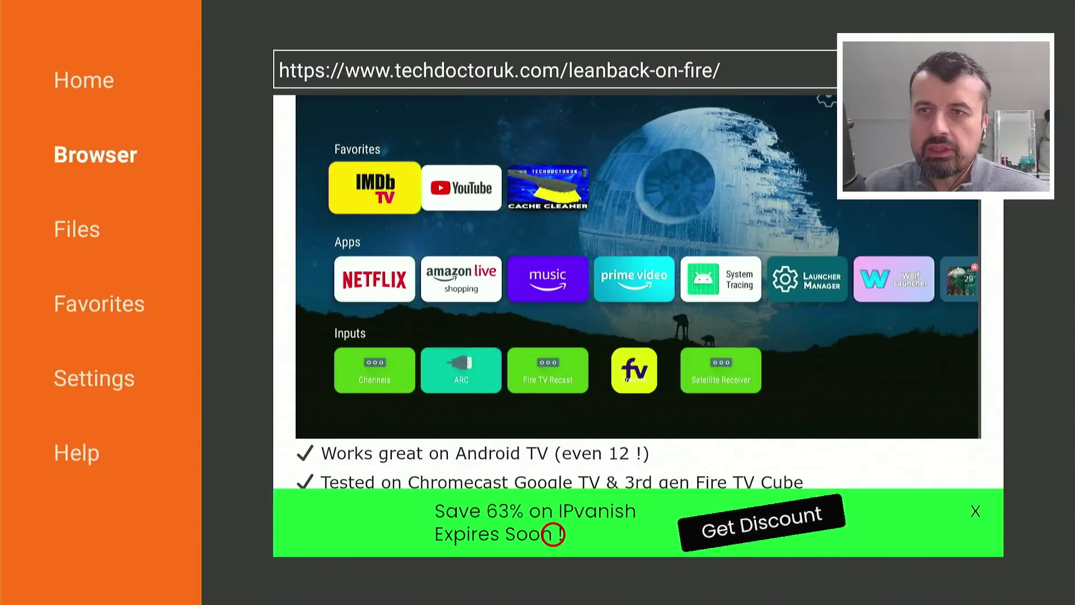
pyautogui.scroll(-5, 554, 534)
pyautogui.scroll(-20, 553, 534)
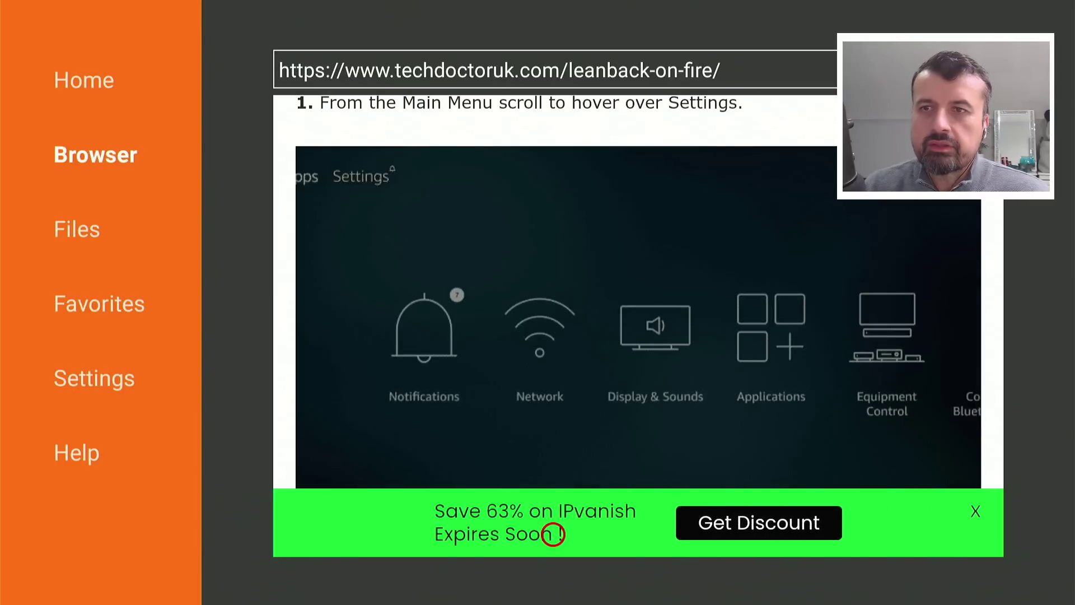
pyautogui.scroll(-20, 553, 534)
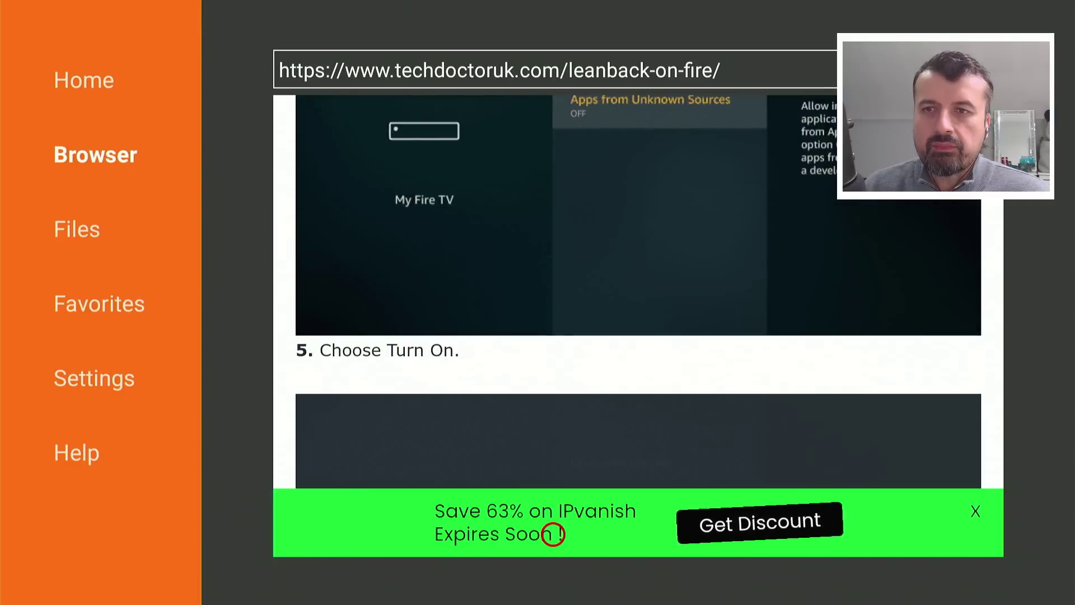
pyautogui.scroll(-20, 554, 535)
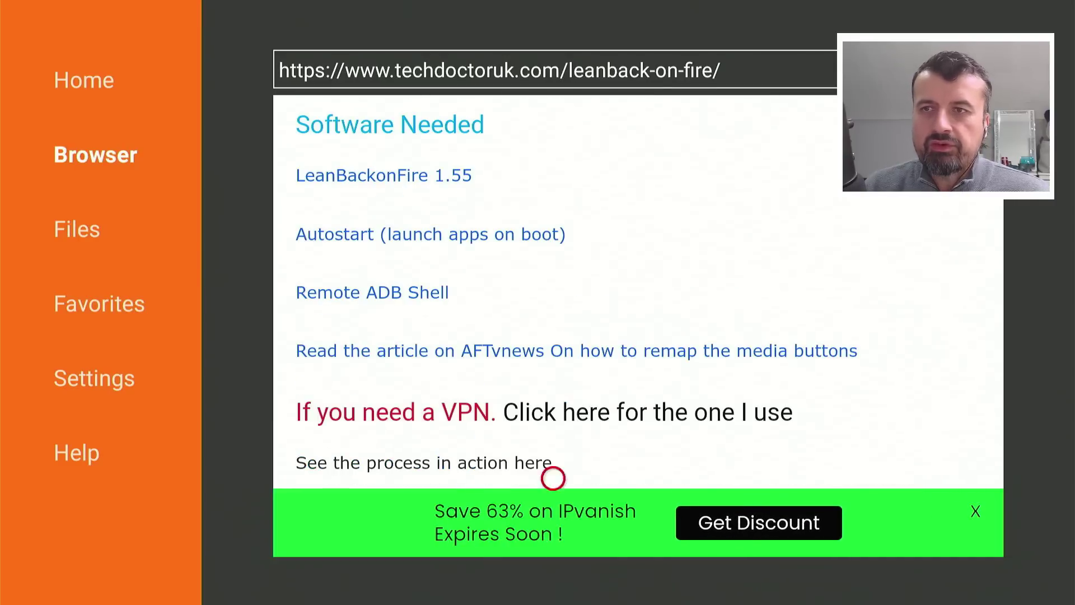
pyautogui.scroll(3, 552, 115)
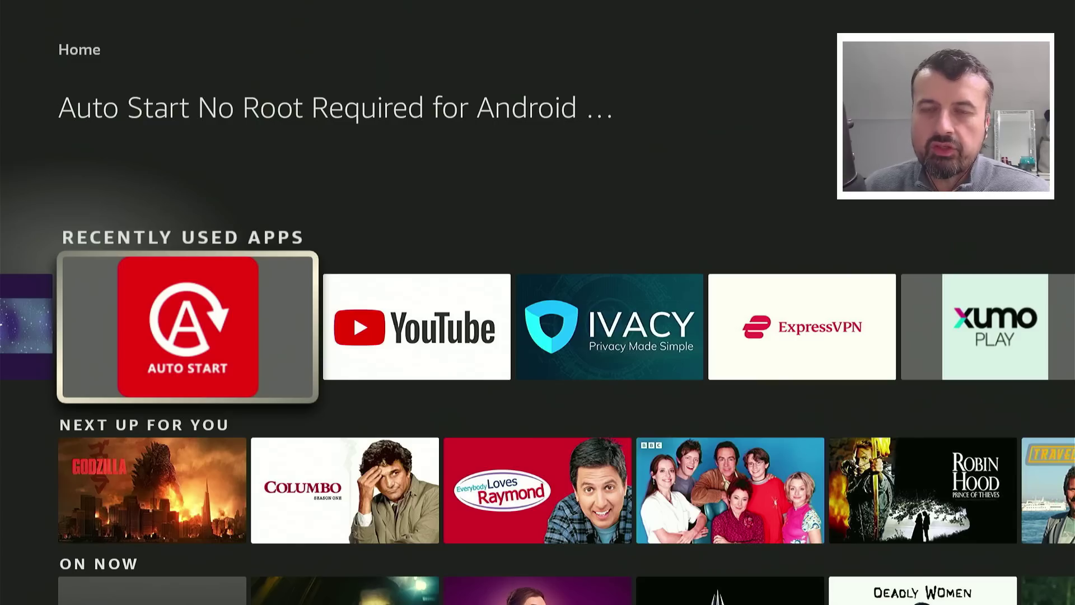
# Turn on auto-start for LeanbackOnFire in the Auto Start app and confirm
pyautogui.press('Return')
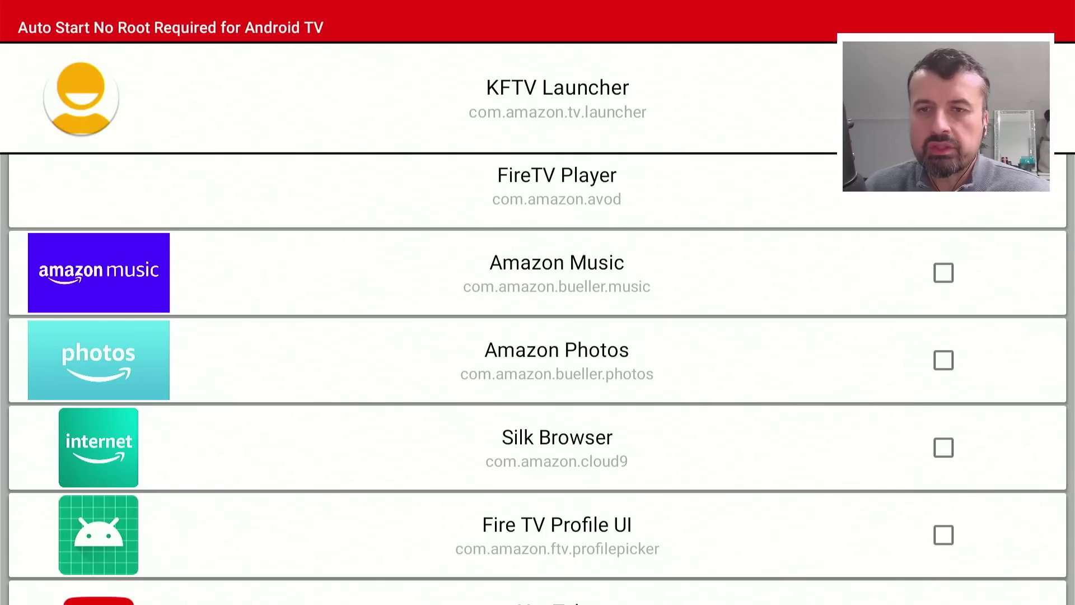
pyautogui.press('Down')
pyautogui.press('Down')
pyautogui.press('Down')
pyautogui.press('Down')
pyautogui.press('Down')
pyautogui.press('Down')
pyautogui.press('Down')
pyautogui.press('Down')
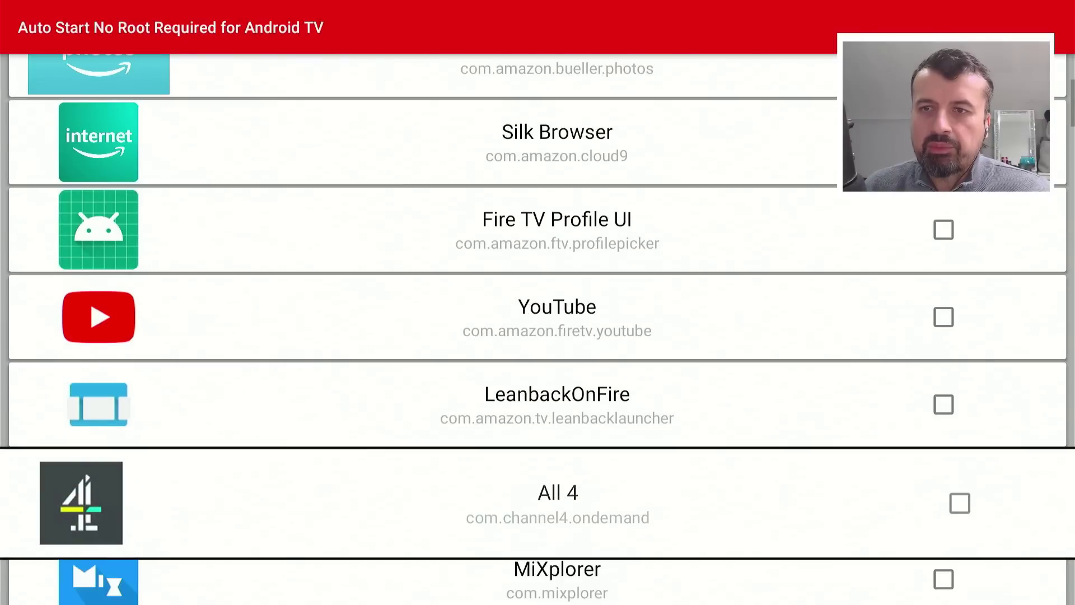
pyautogui.press('Down')
pyautogui.press('Up')
pyautogui.press('Up')
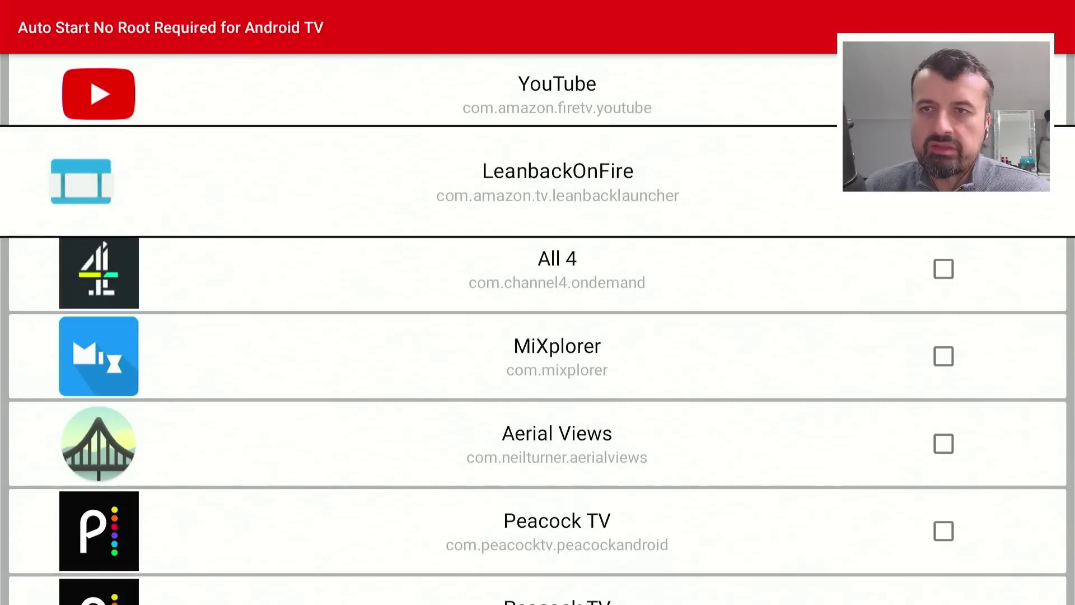
pyautogui.press('Return')
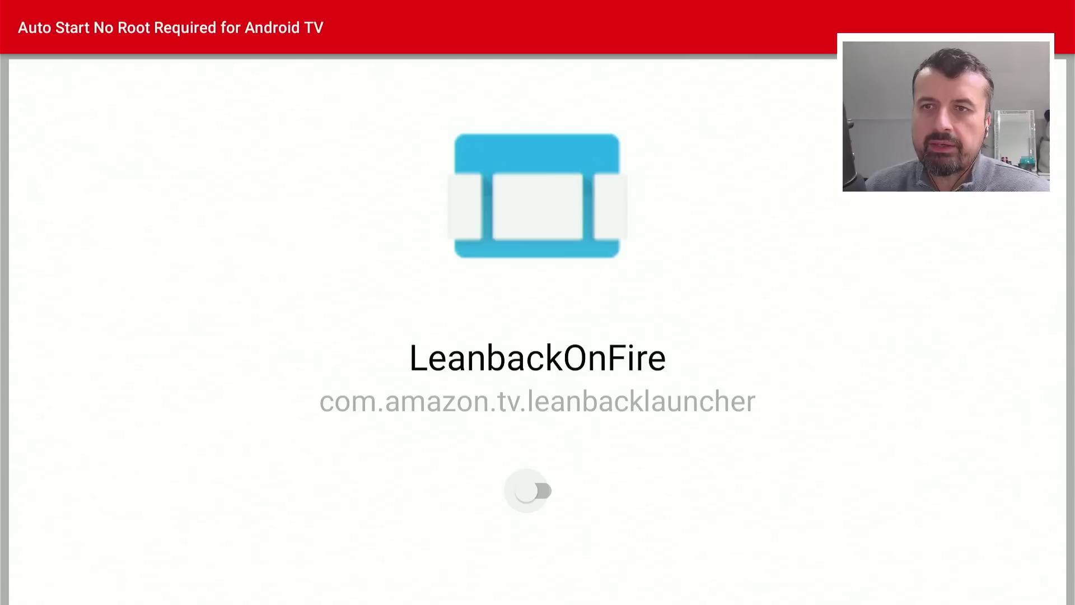
pyautogui.press('Return')
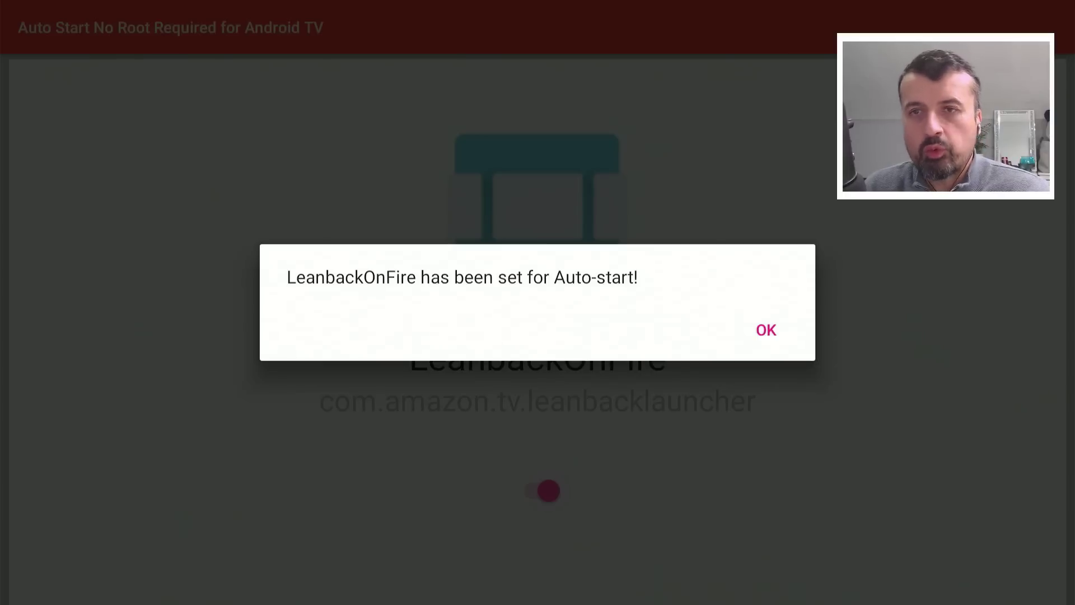
pyautogui.press('Return')
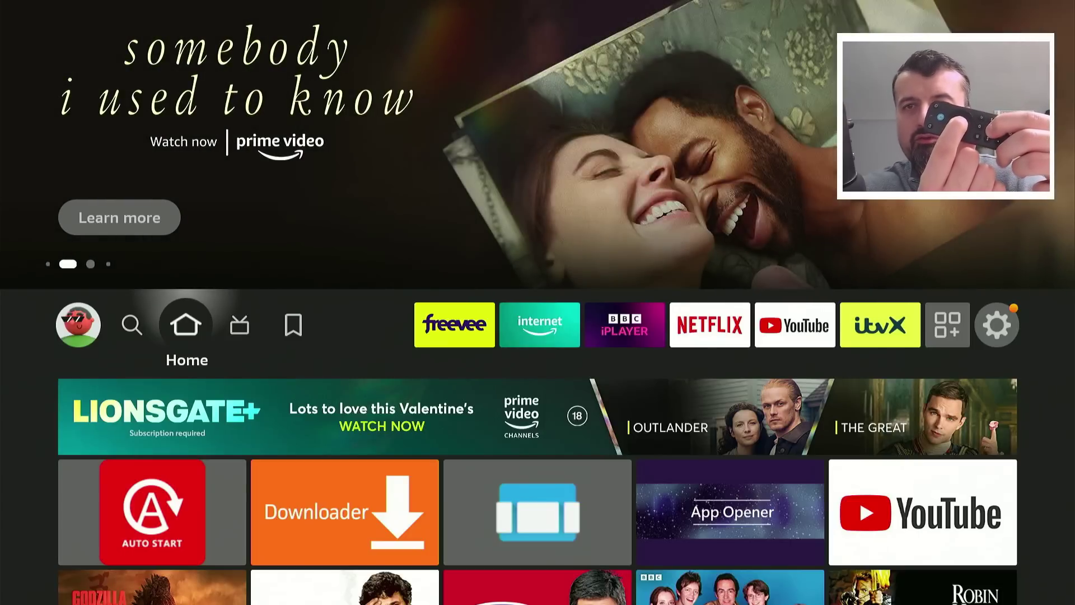
# Reboot the Fire TV and pick a viewer profile so Leanback on Fire auto-launches
pyautogui.press('XF86PowerOff')
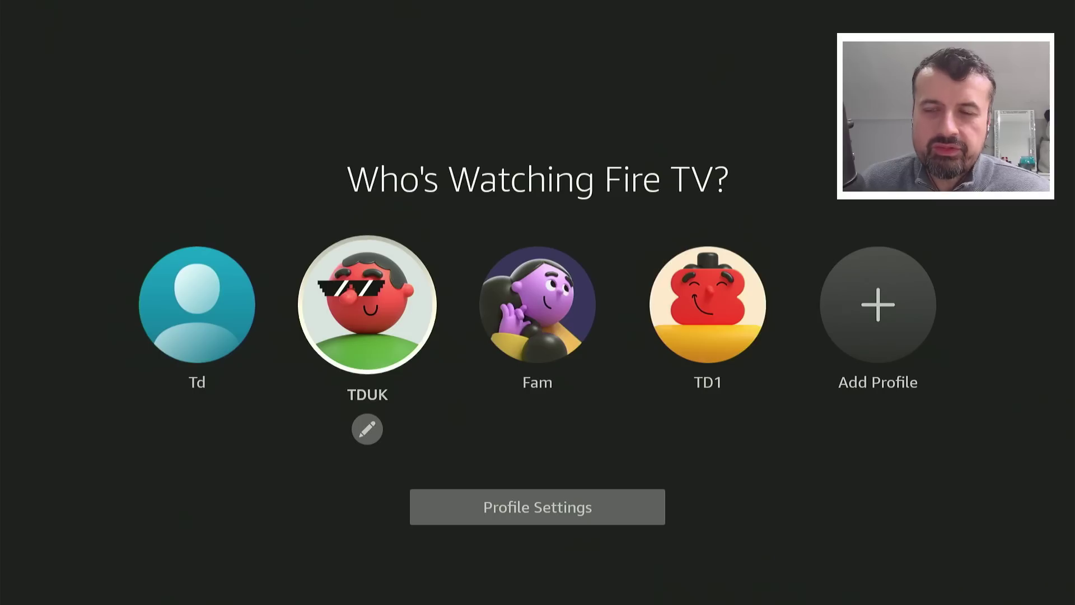
pyautogui.press('Return')
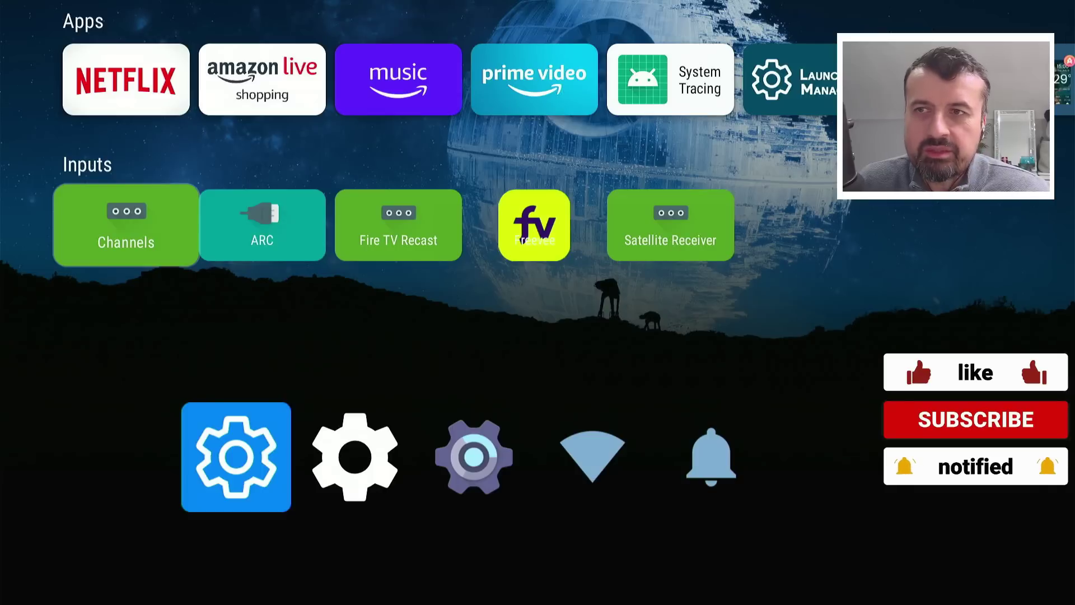
# Dismiss the bottom settings shortcuts to show the Favorites, Apps and Inputs rows
pyautogui.press('Return')
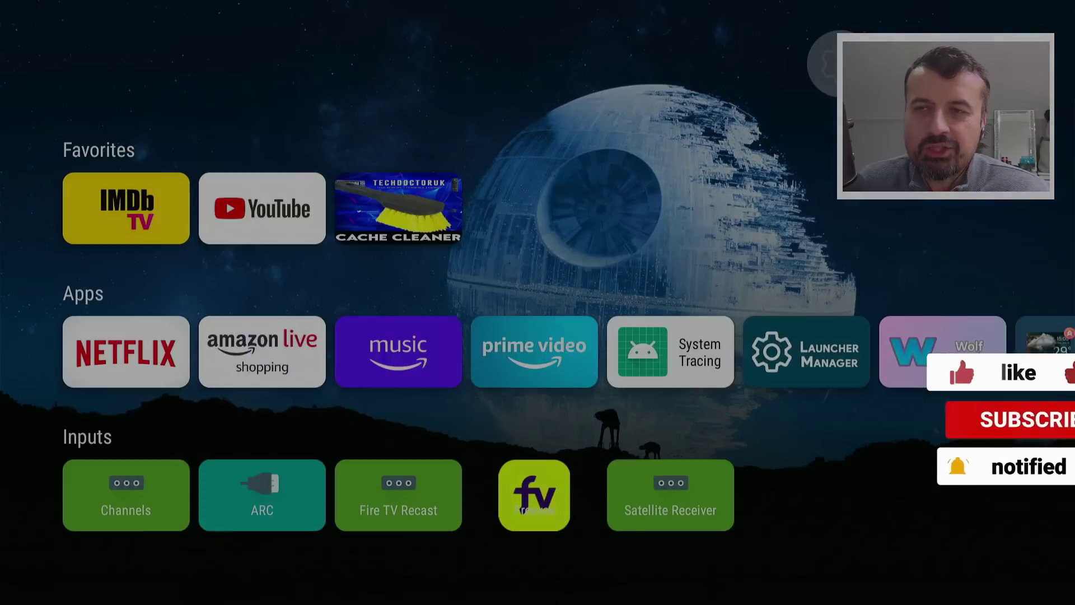